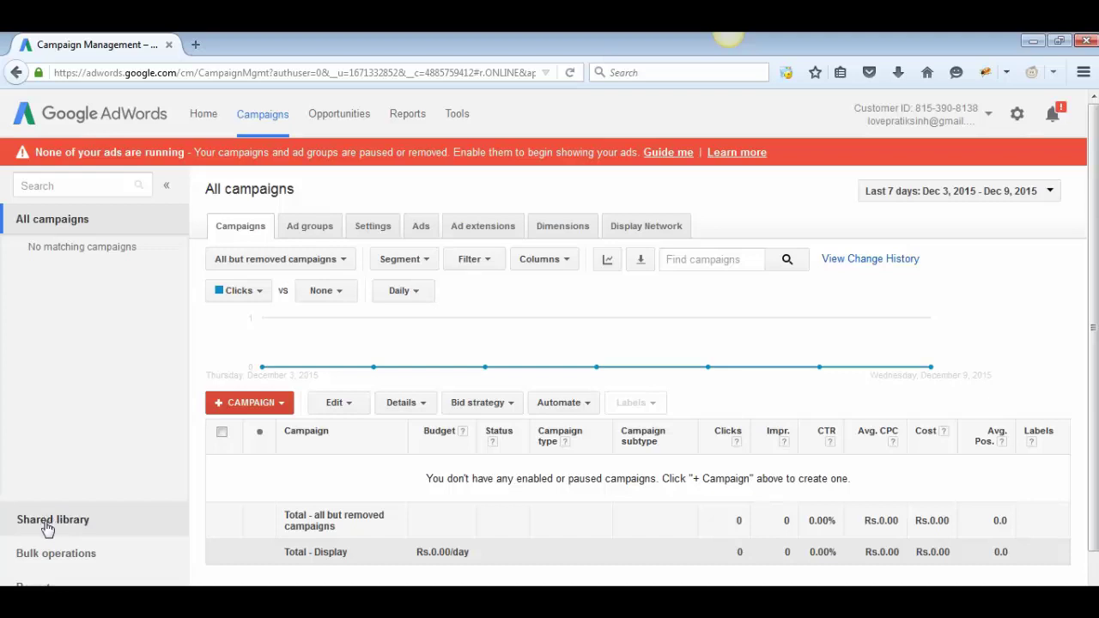
Open the Shared library from the left navigation panel on the All campaigns page.
{"action": "left_click", "coordinate": [48, 523]}
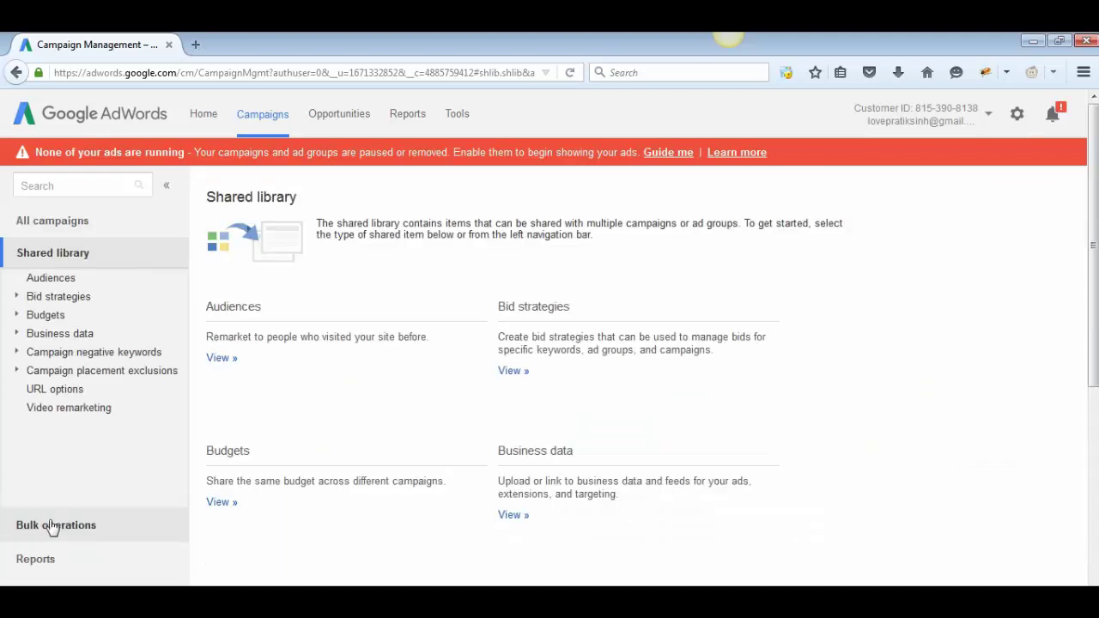
Go to Audiences and start Set up remarketing under Website visitors.
{"action": "left_click", "coordinate": [54, 282]}
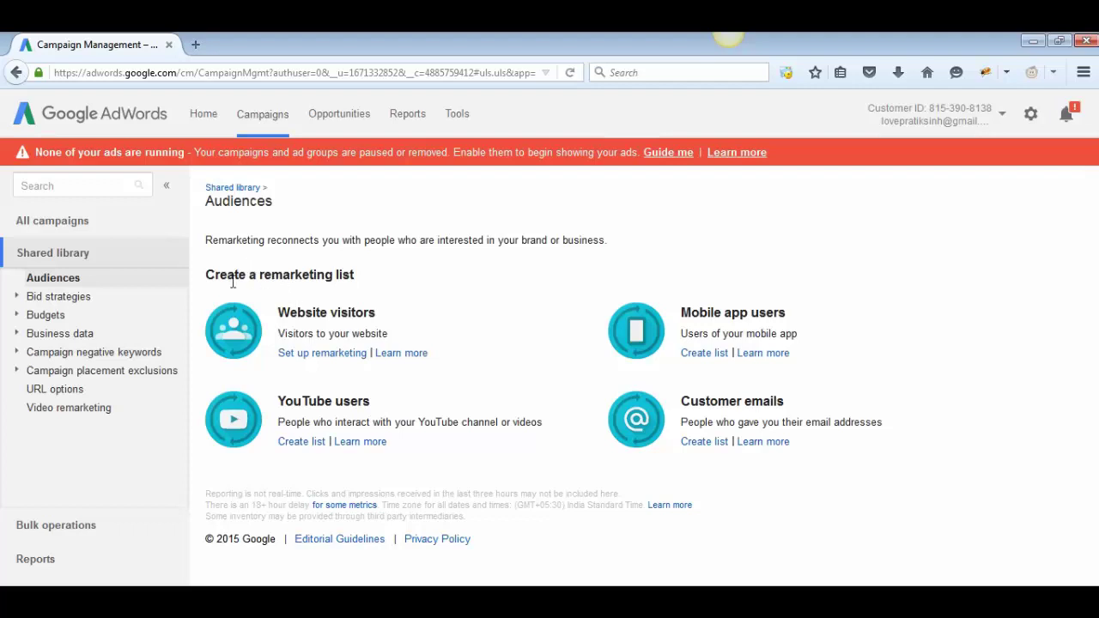
{"action": "left_click_drag", "start_coordinate": [206, 277], "coordinate": [356, 273]}
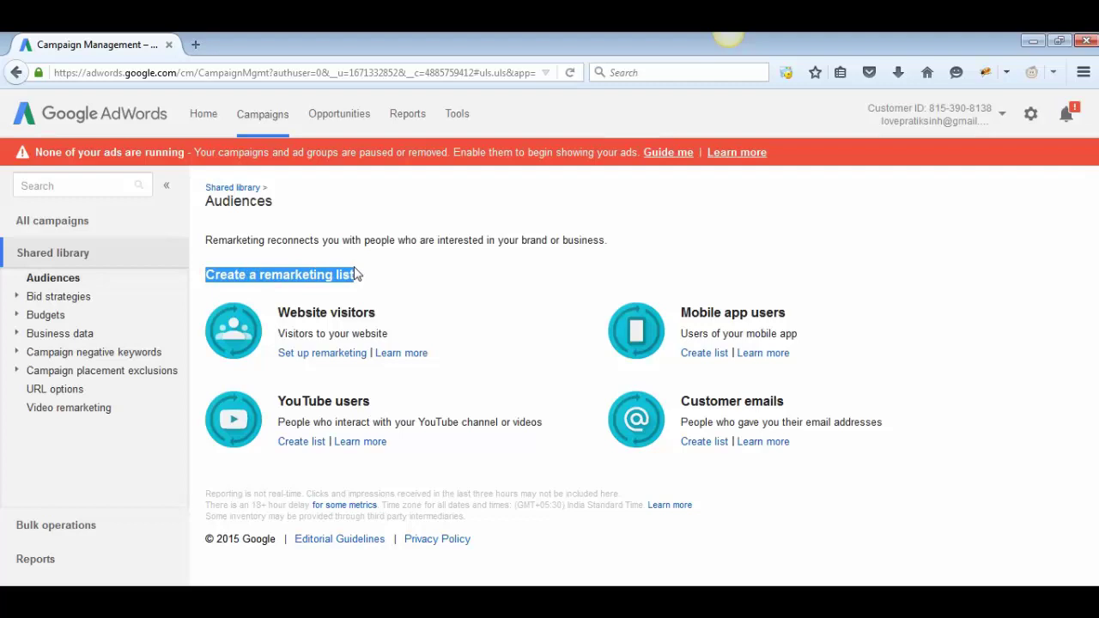
{"action": "left_click", "coordinate": [326, 299]}
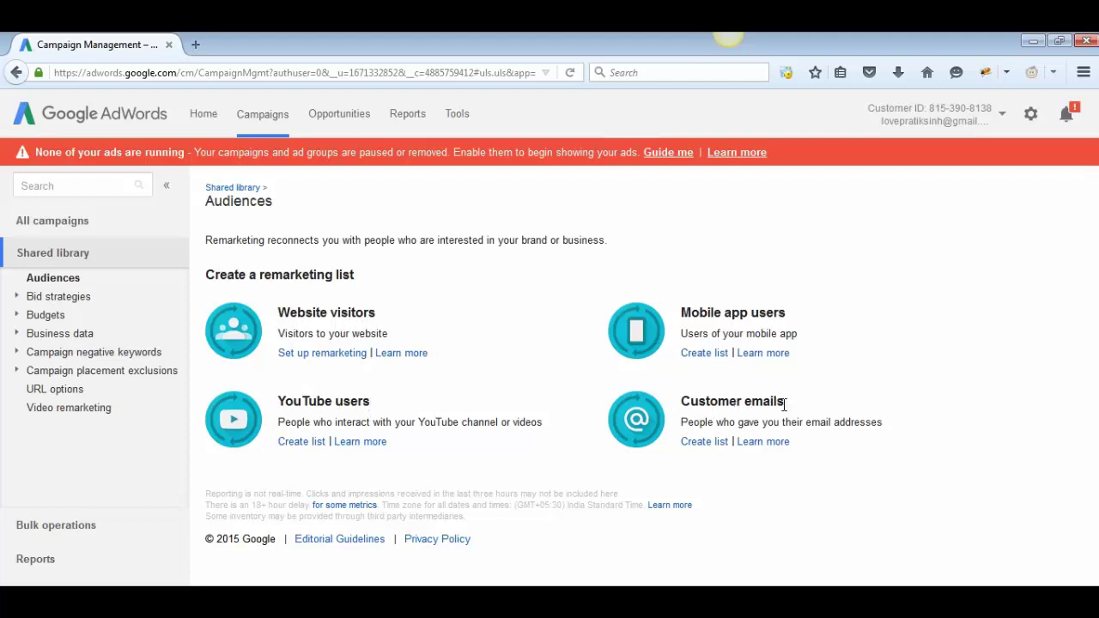
{"action": "left_click_drag", "start_coordinate": [320, 316], "coordinate": [271, 333]}
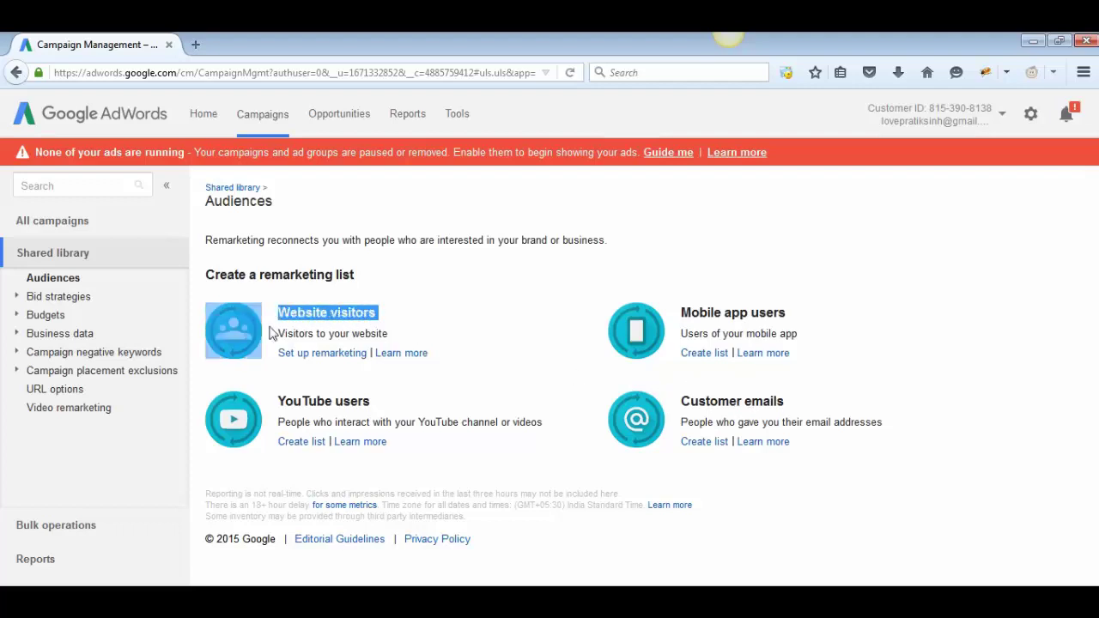
{"action": "left_click", "coordinate": [341, 318]}
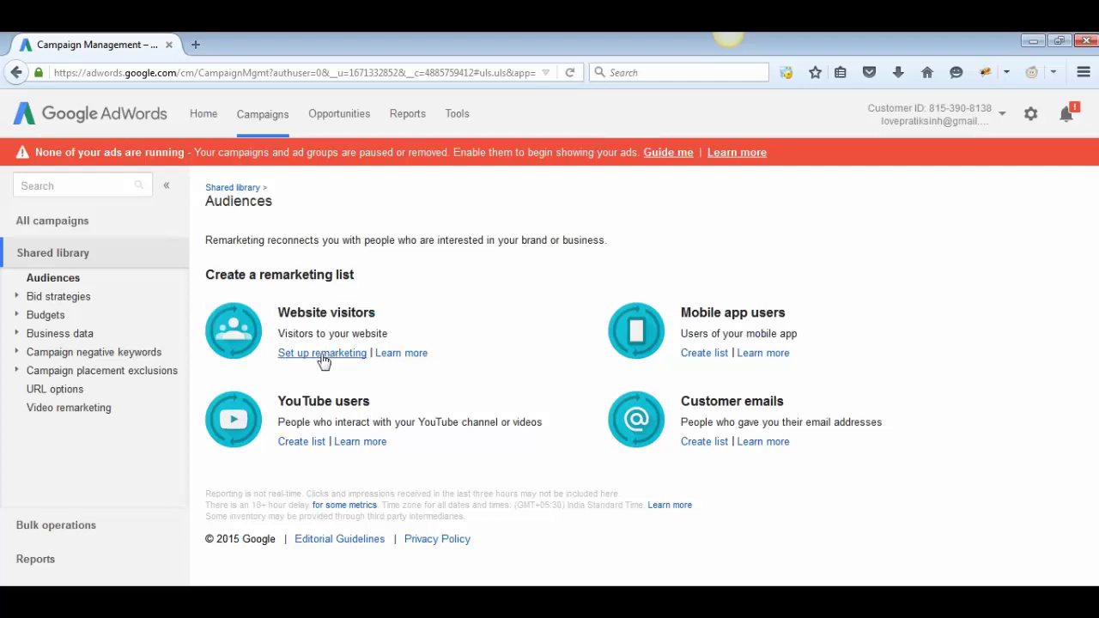
{"action": "left_click", "coordinate": [323, 354]}
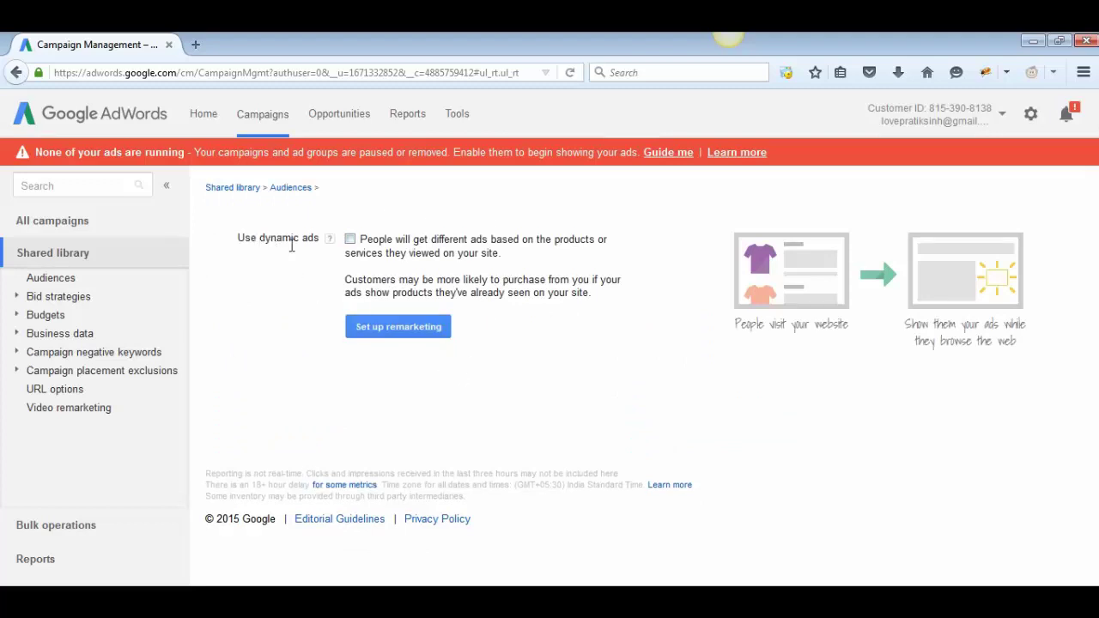
Cancel the dwm.exe error and show the help explanation for Use dynamic ads.
{"action": "left_click", "coordinate": [331, 242]}
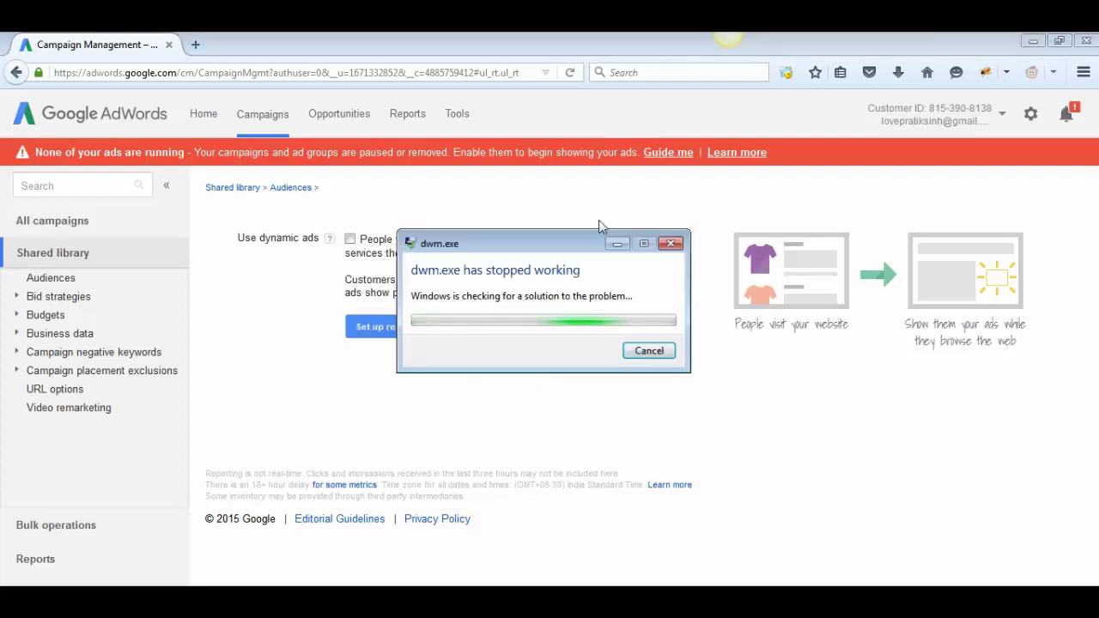
{"action": "left_click", "coordinate": [617, 245]}
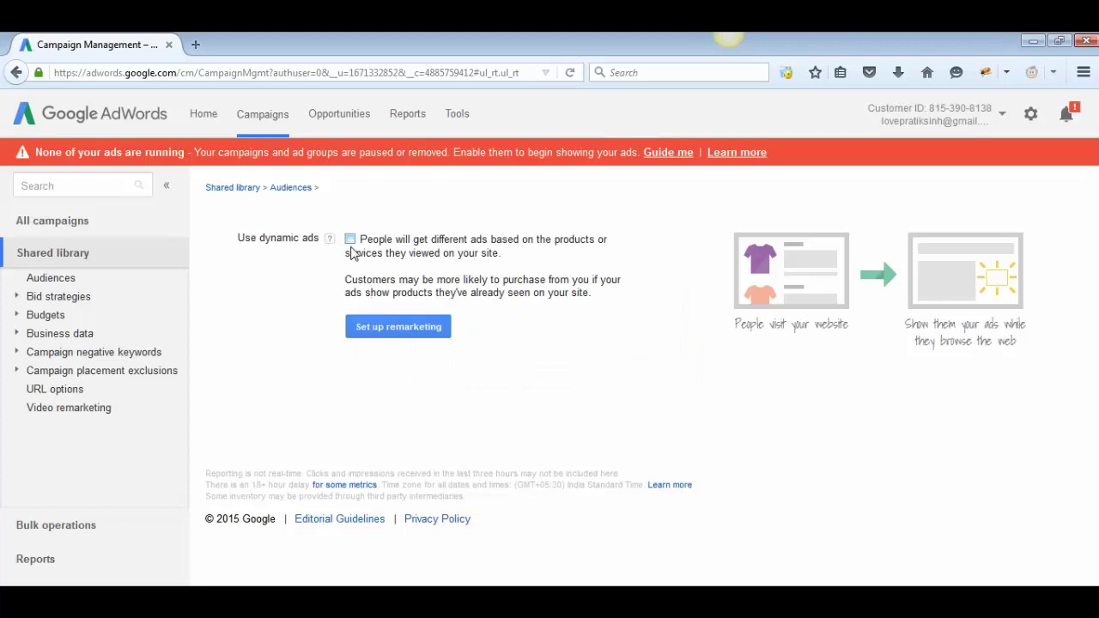
{"action": "mouse_move", "coordinate": [331, 243]}
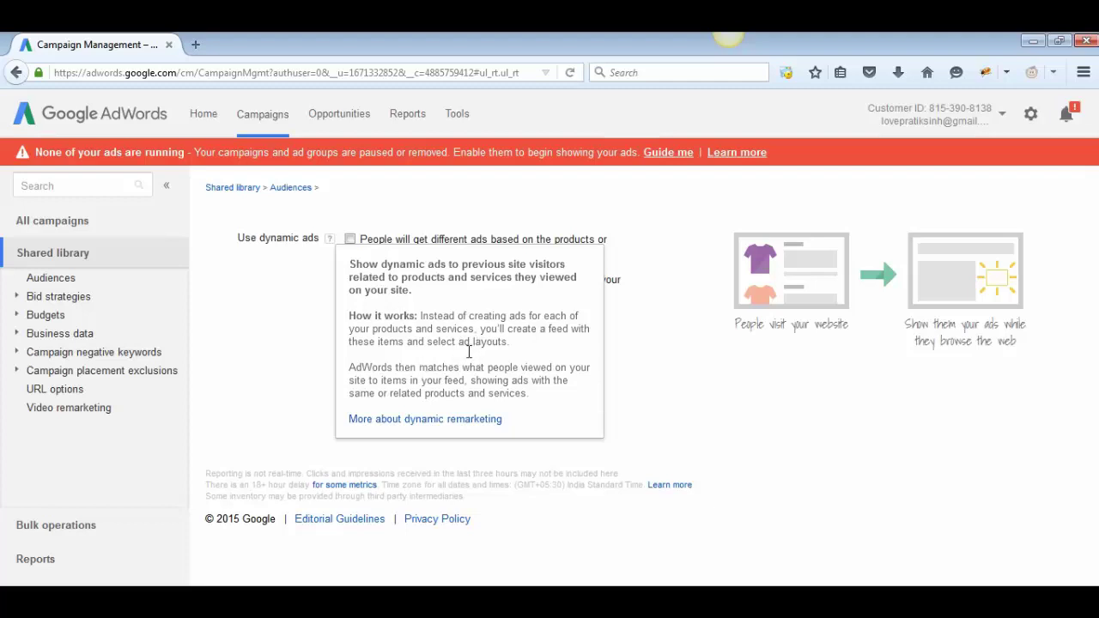
Read through the dynamic ads help text, then close the popup with dynamic ads unchecked.
{"action": "left_click_drag", "start_coordinate": [507, 330], "coordinate": [550, 345]}
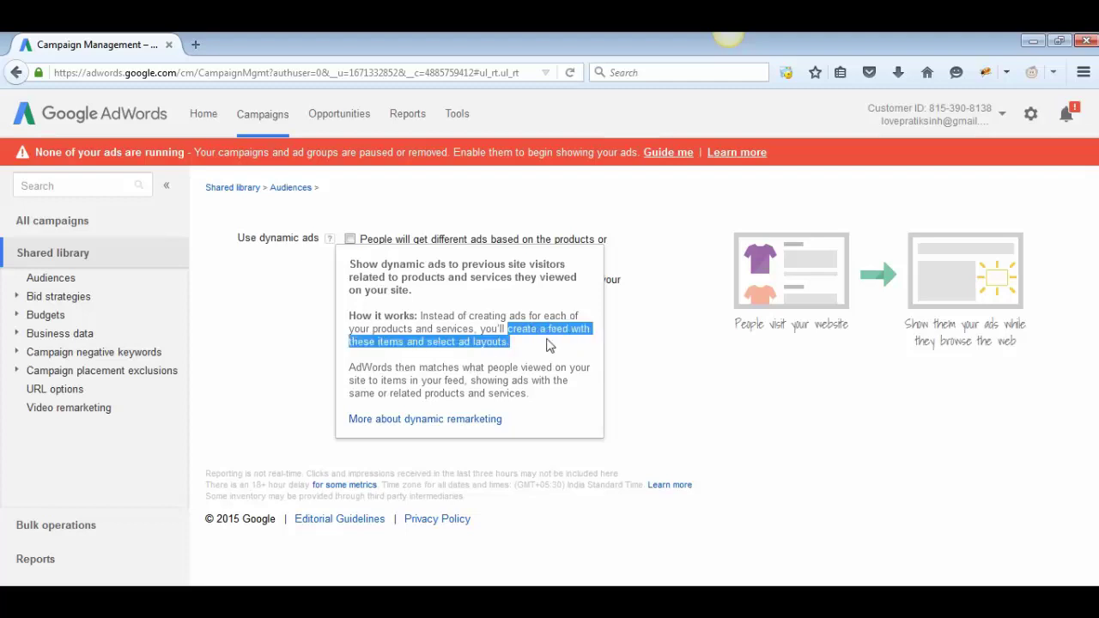
{"action": "left_click", "coordinate": [383, 368]}
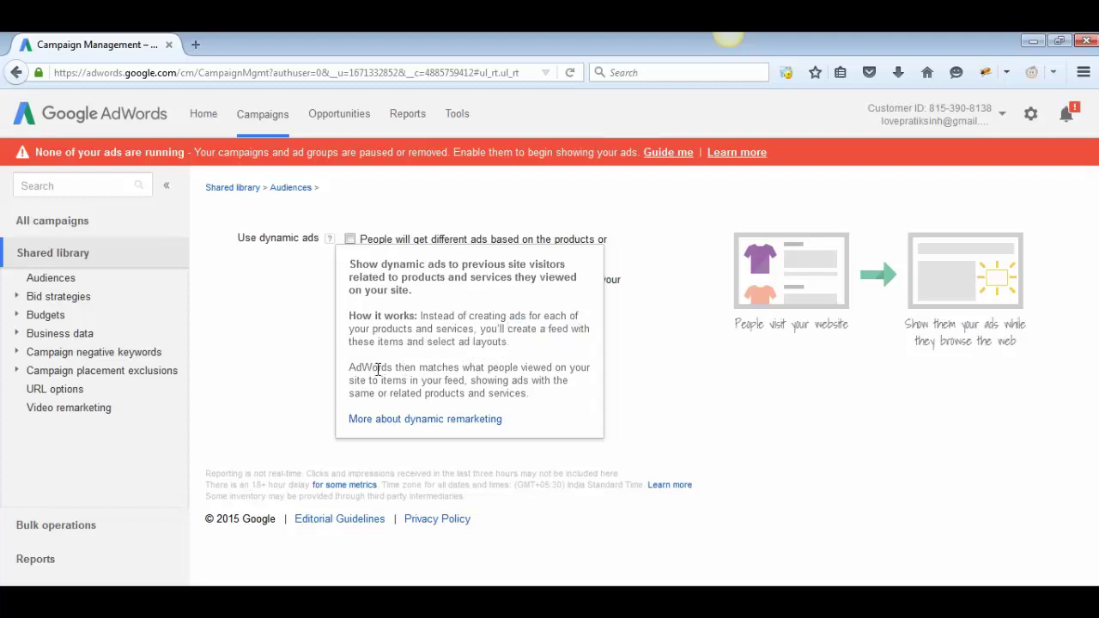
{"action": "left_click_drag", "start_coordinate": [349, 369], "coordinate": [543, 375]}
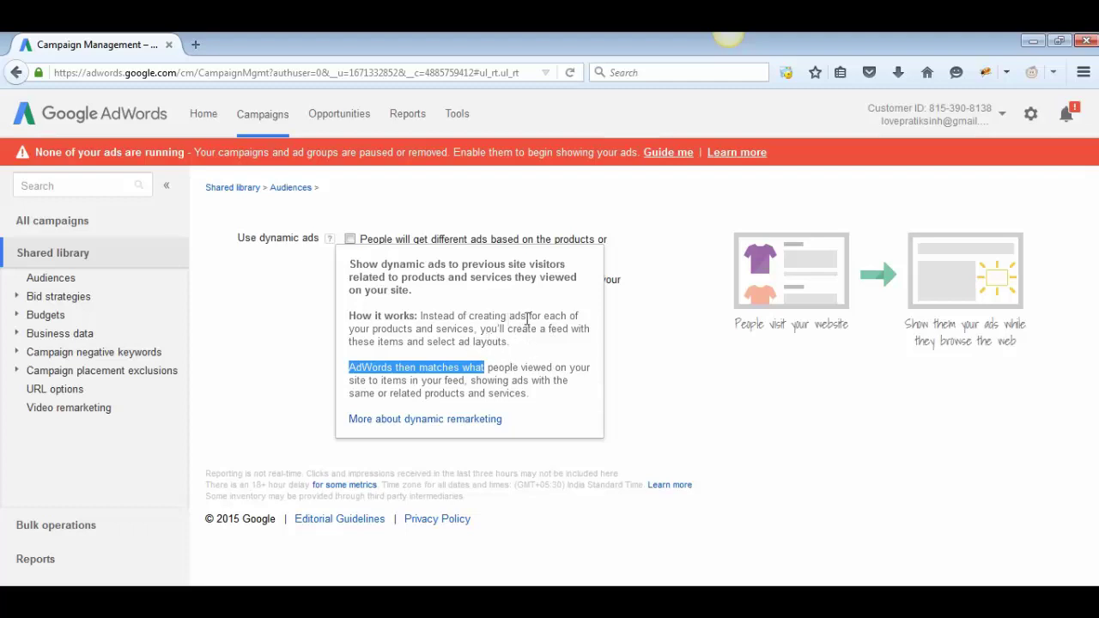
{"action": "left_click", "coordinate": [493, 380]}
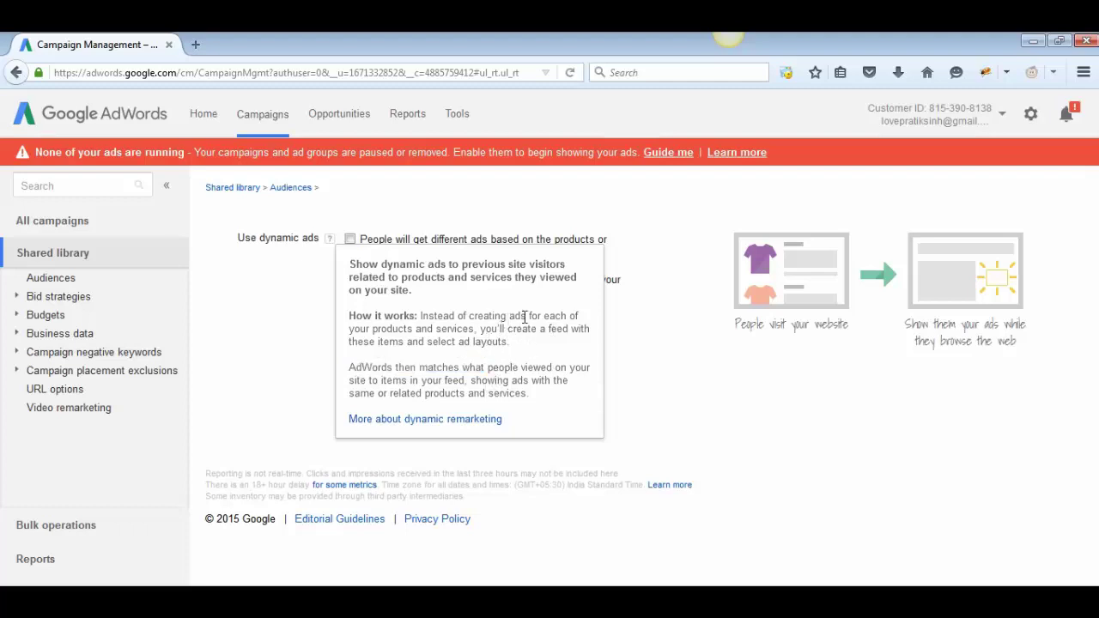
{"action": "left_click_drag", "start_coordinate": [473, 380], "coordinate": [532, 397]}
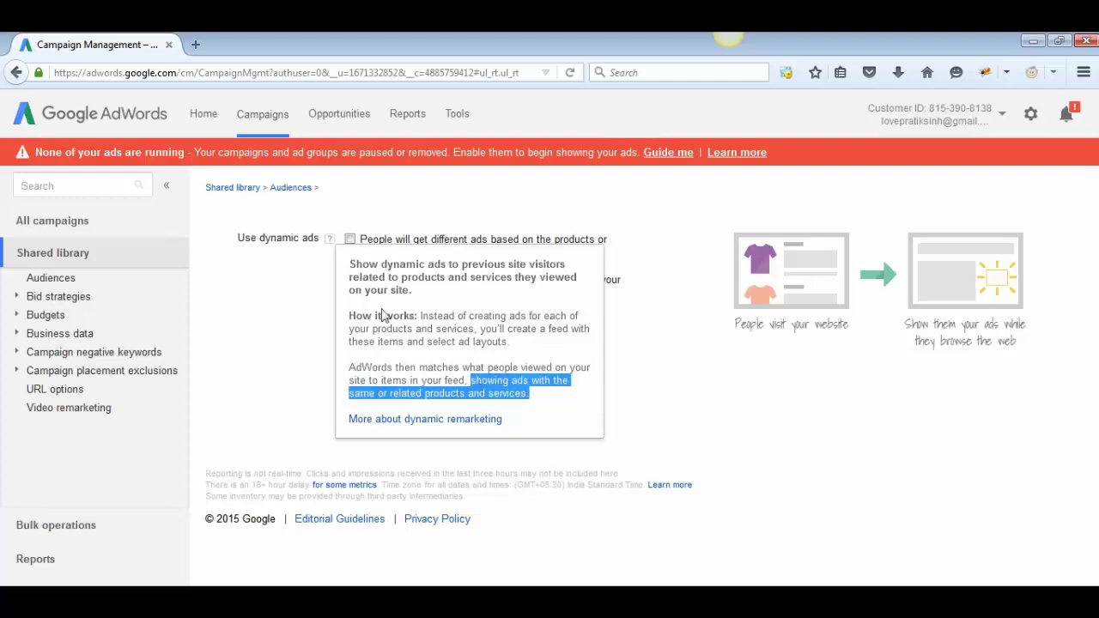
{"action": "left_click", "coordinate": [278, 282]}
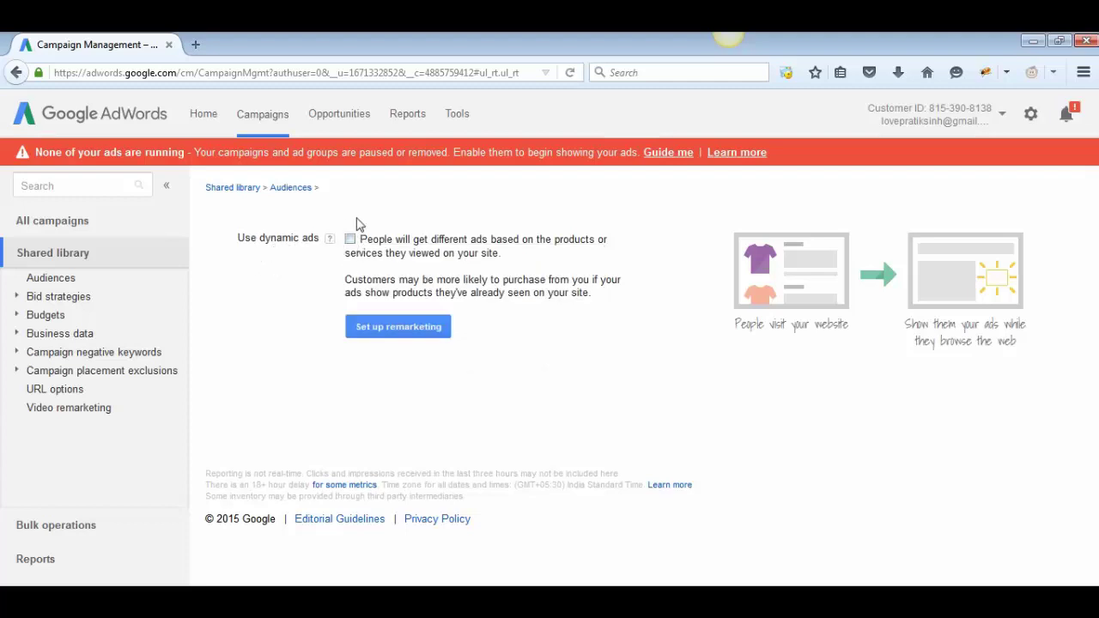
Begin remarketing setup without dynamic ads and reveal the AdWords tag code for websites.
{"action": "left_click", "coordinate": [396, 333]}
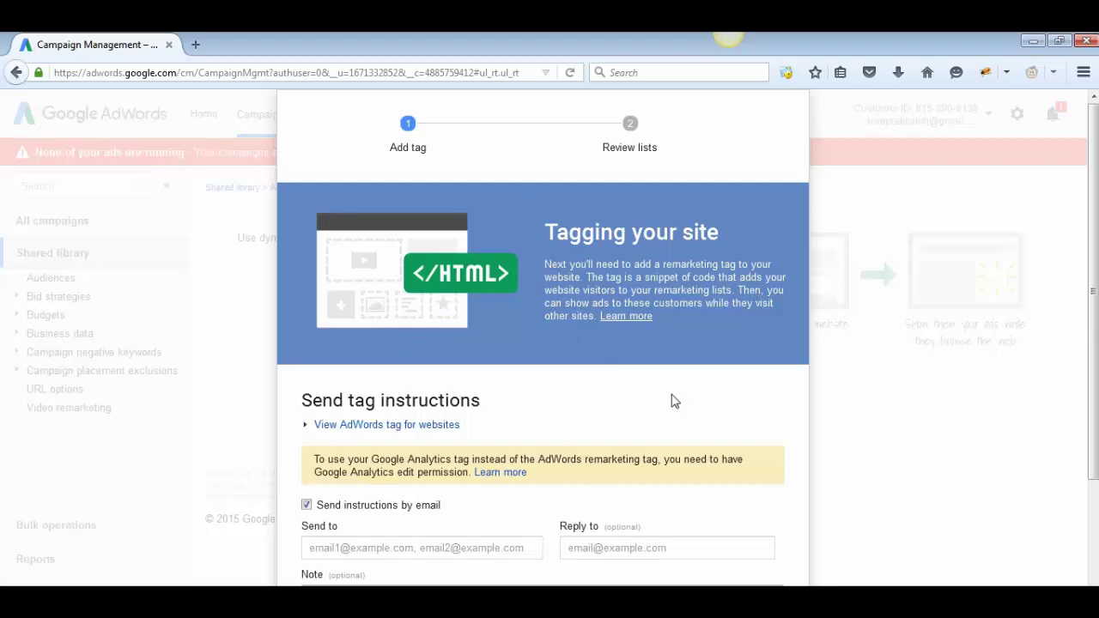
{"action": "scroll", "coordinate": [739, 371], "scroll_direction": "down", "scroll_amount": 3}
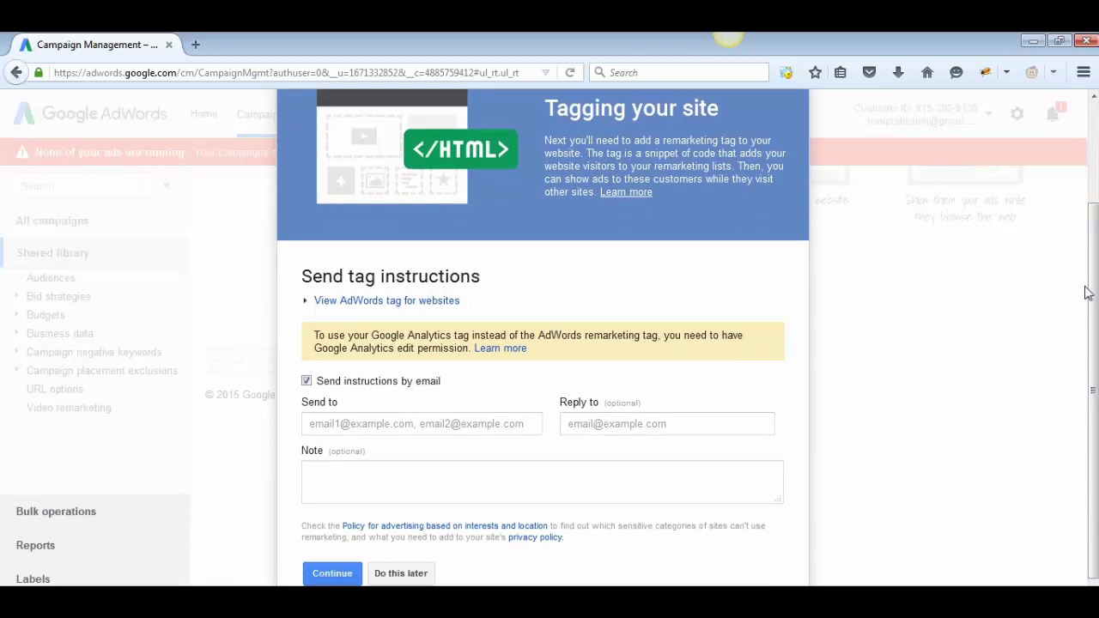
{"action": "scroll", "coordinate": [1087, 292], "scroll_direction": "up", "scroll_amount": 1}
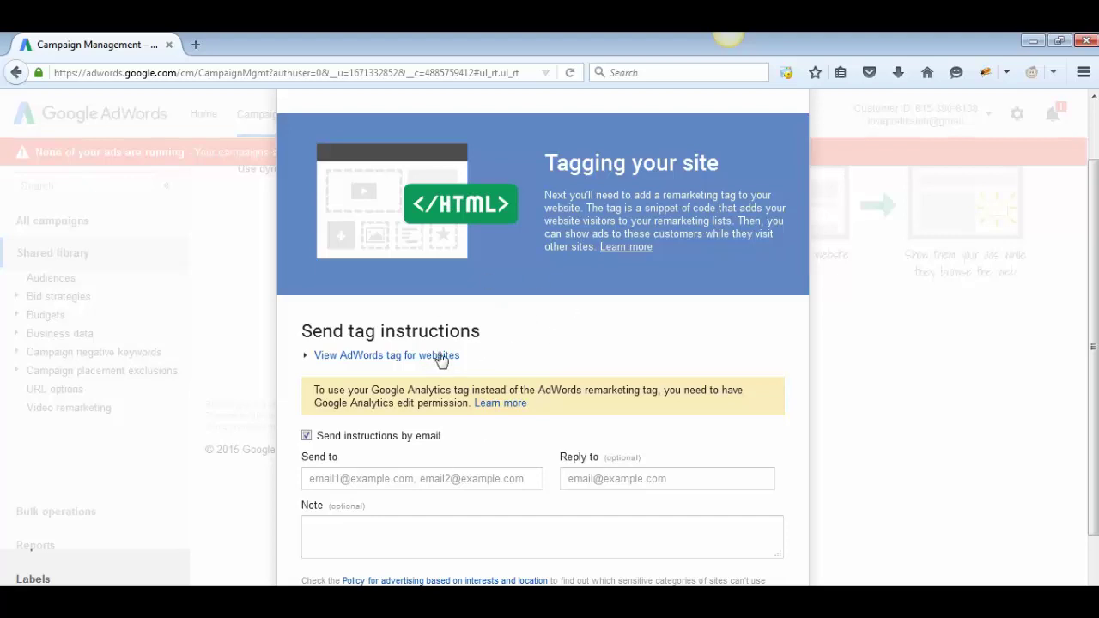
{"action": "left_click", "coordinate": [388, 358]}
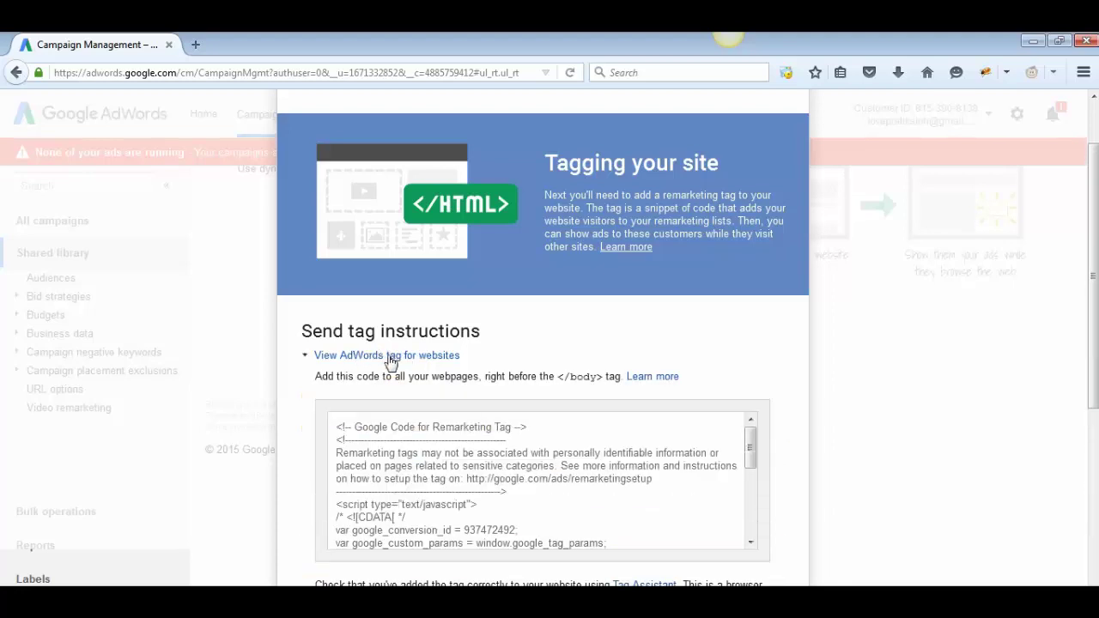
Select all of the remarketing tag code, then open a new blank browser tab.
{"action": "left_click", "coordinate": [436, 483]}
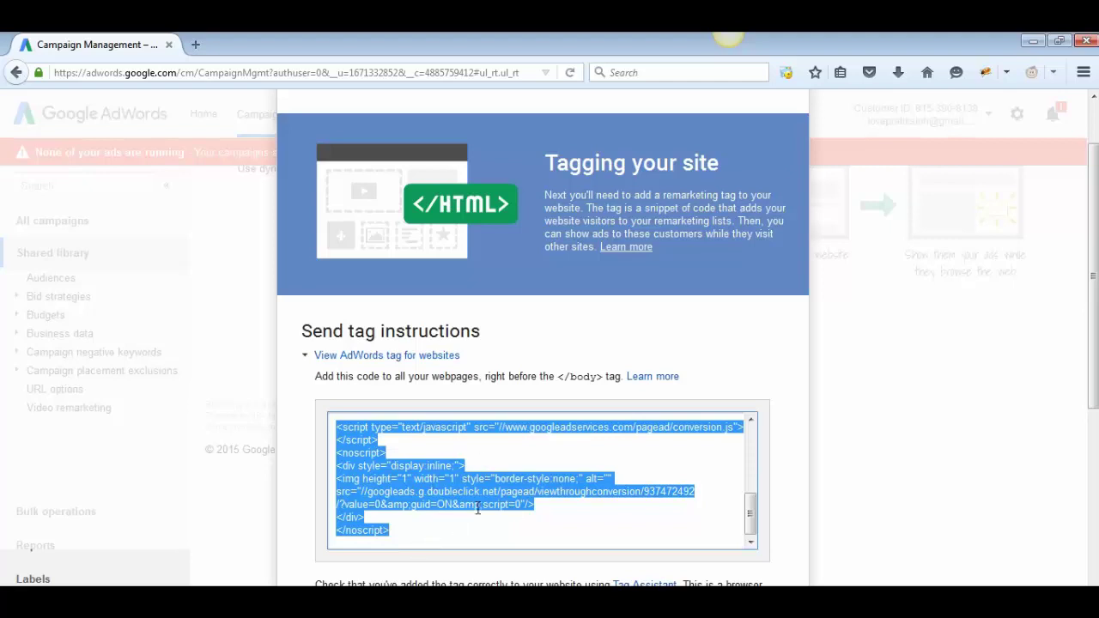
{"action": "left_click_drag", "start_coordinate": [753, 511], "coordinate": [752, 434]}
{"action": "left_click", "coordinate": [719, 375]}
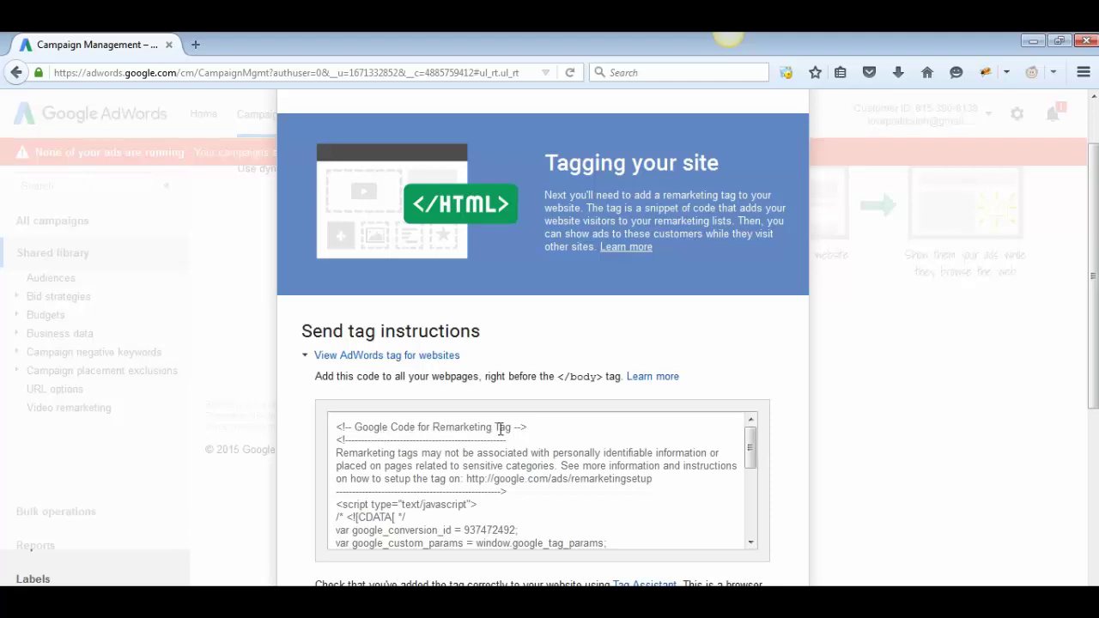
{"action": "left_click", "coordinate": [533, 468]}
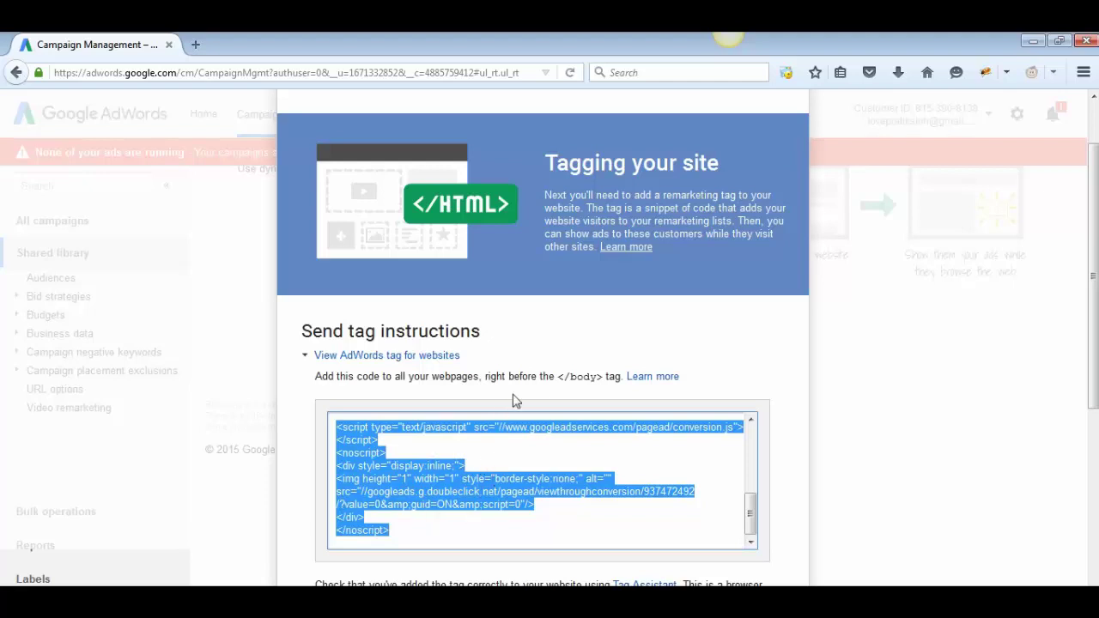
{"action": "left_click_drag", "start_coordinate": [559, 378], "coordinate": [604, 380]}
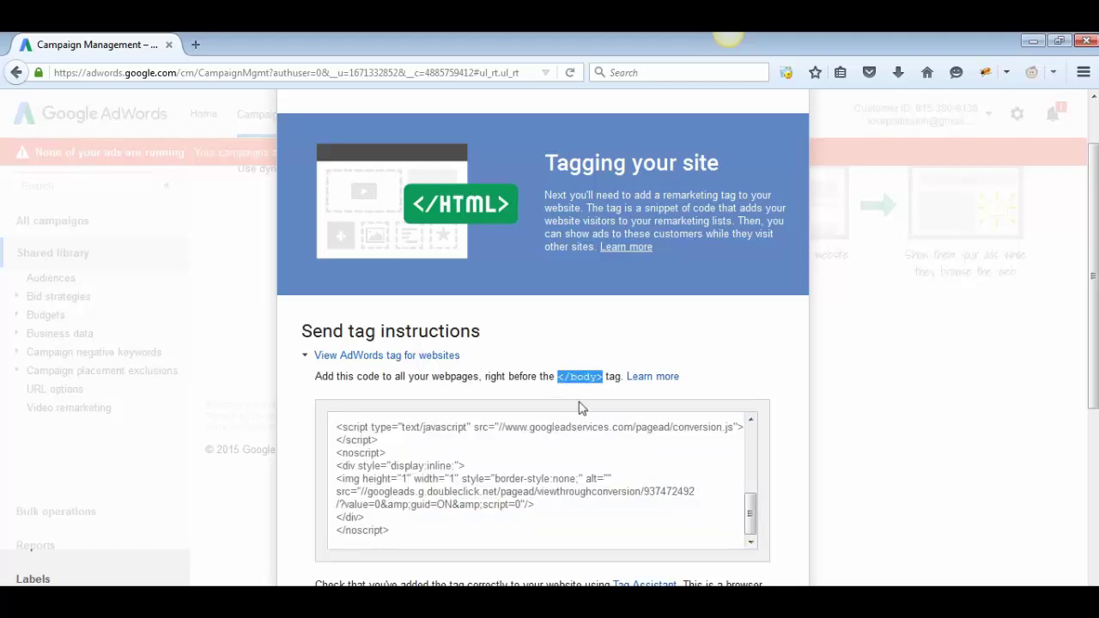
{"action": "left_click", "coordinate": [430, 504]}
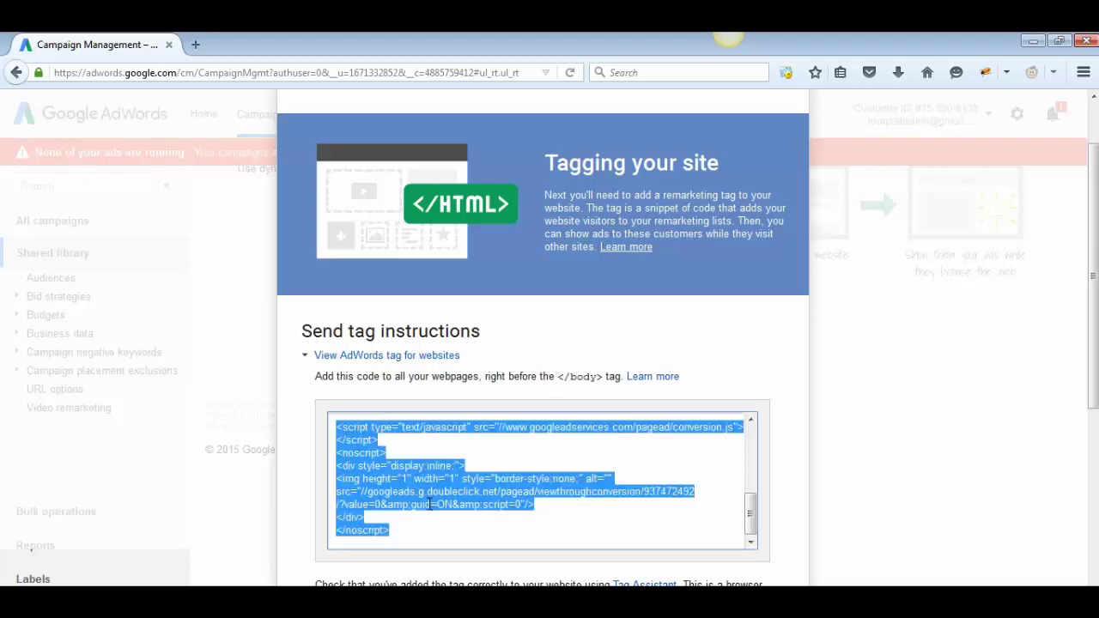
{"action": "left_click", "coordinate": [196, 44]}
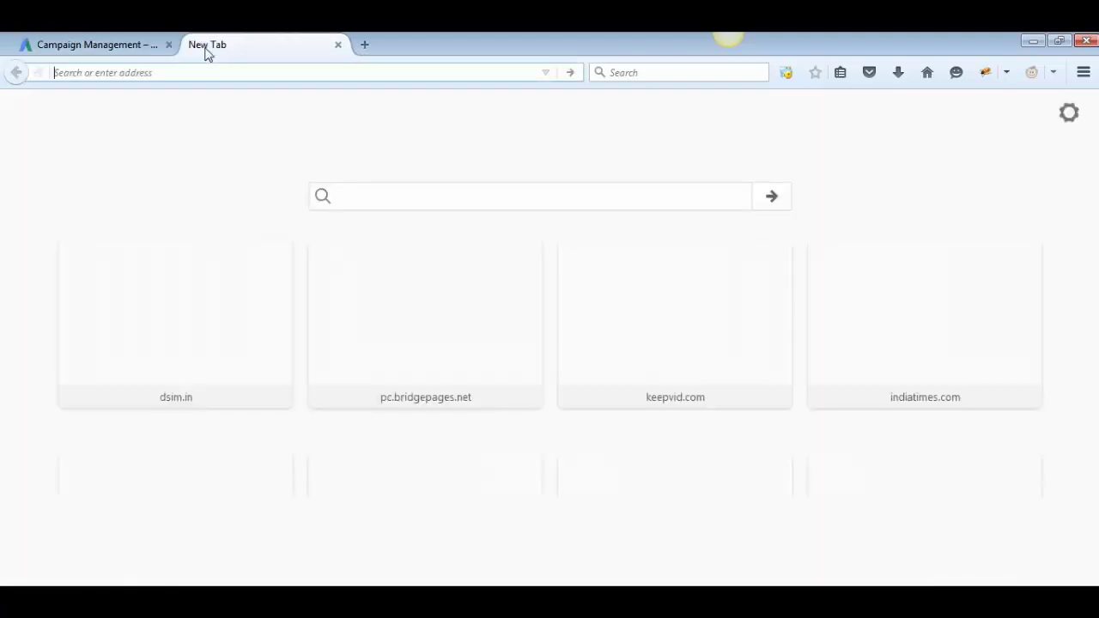
Load the WordPress site's wp-admin address from the autocompleted site URL.
{"action": "type", "text": "pratiksinhchudasama.com/"}
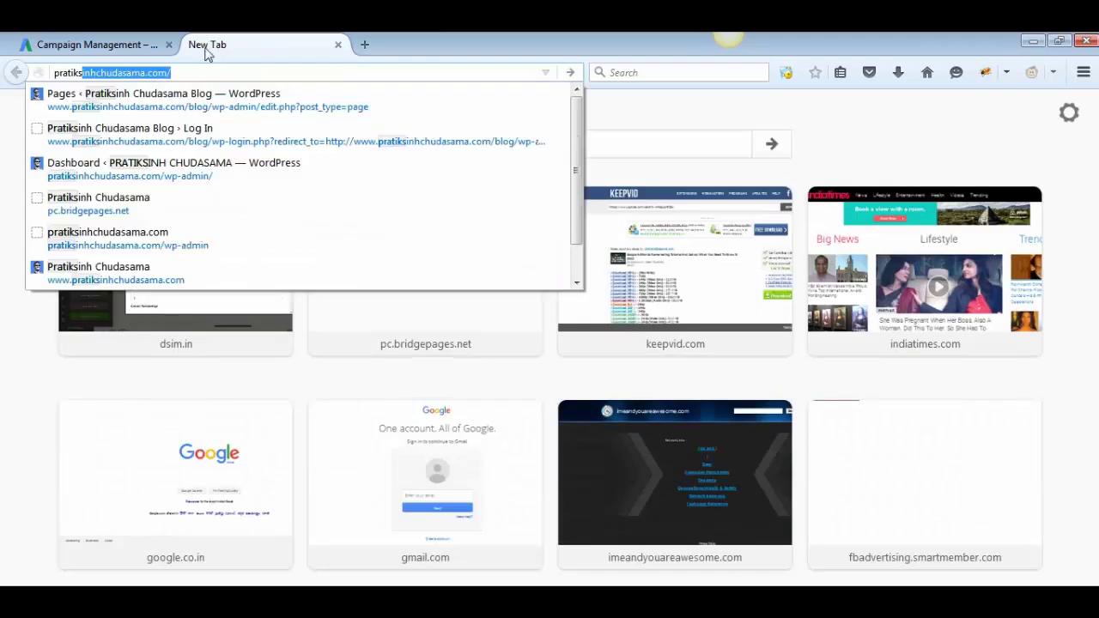
{"action": "key", "text": "Return"}
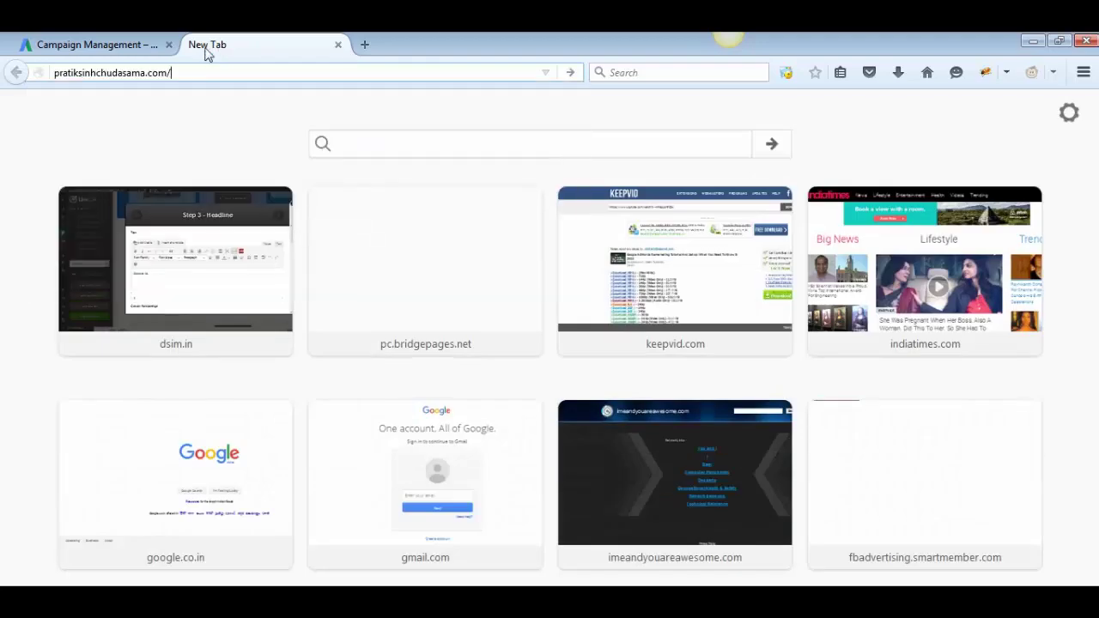
{"action": "type", "text": "wp-admin"}
{"action": "key", "text": "Return"}
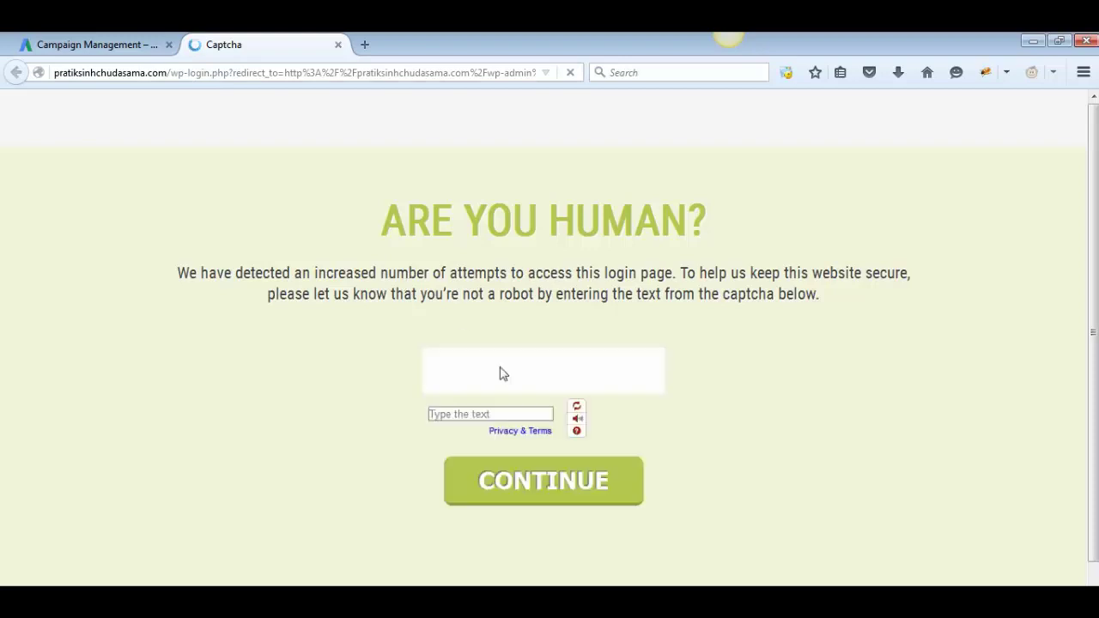
Pass the captcha check, then enter the account password and submit the login.
{"action": "left_click", "coordinate": [503, 417]}
{"action": "left_click", "coordinate": [521, 502]}
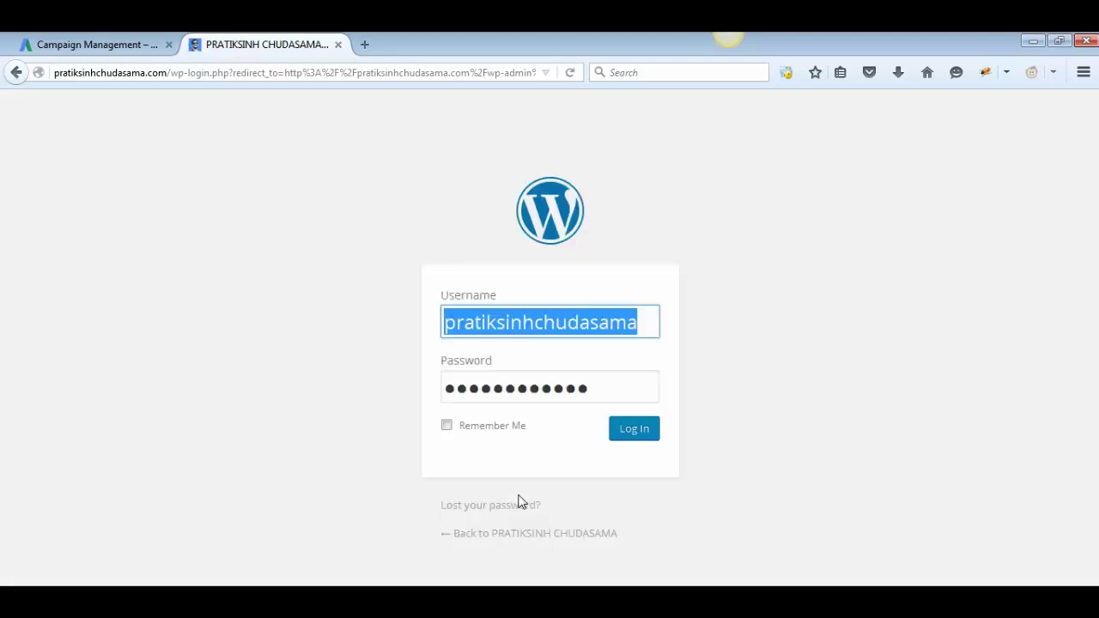
{"action": "left_click", "coordinate": [558, 393]}
{"action": "key", "text": "ctrl+a"}
{"action": "type", "text": "***********"}
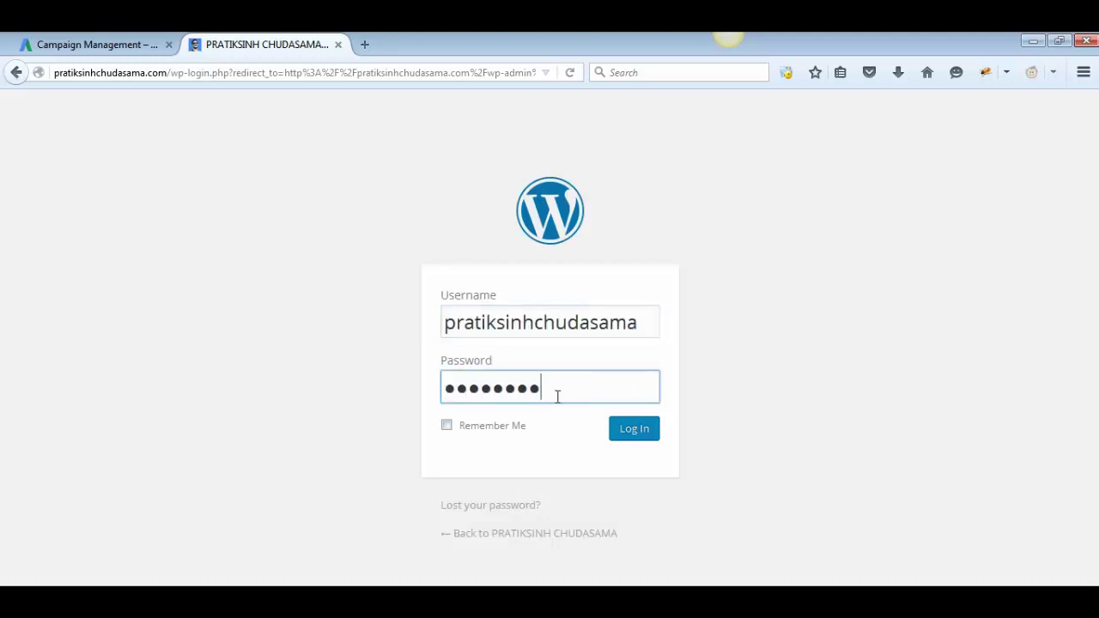
{"action": "type", "text": "*"}
{"action": "left_click", "coordinate": [632, 432]}
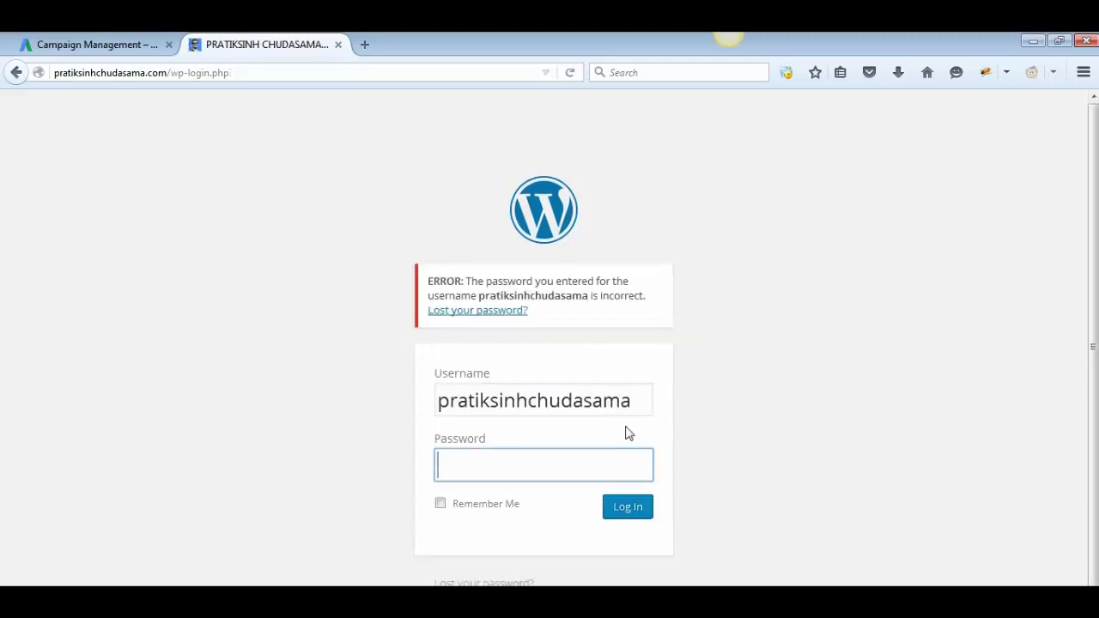
Retype the account password and resubmit the WordPress login until it goes through.
{"action": "type", "text": "***************"}
{"action": "key", "text": "Return"}
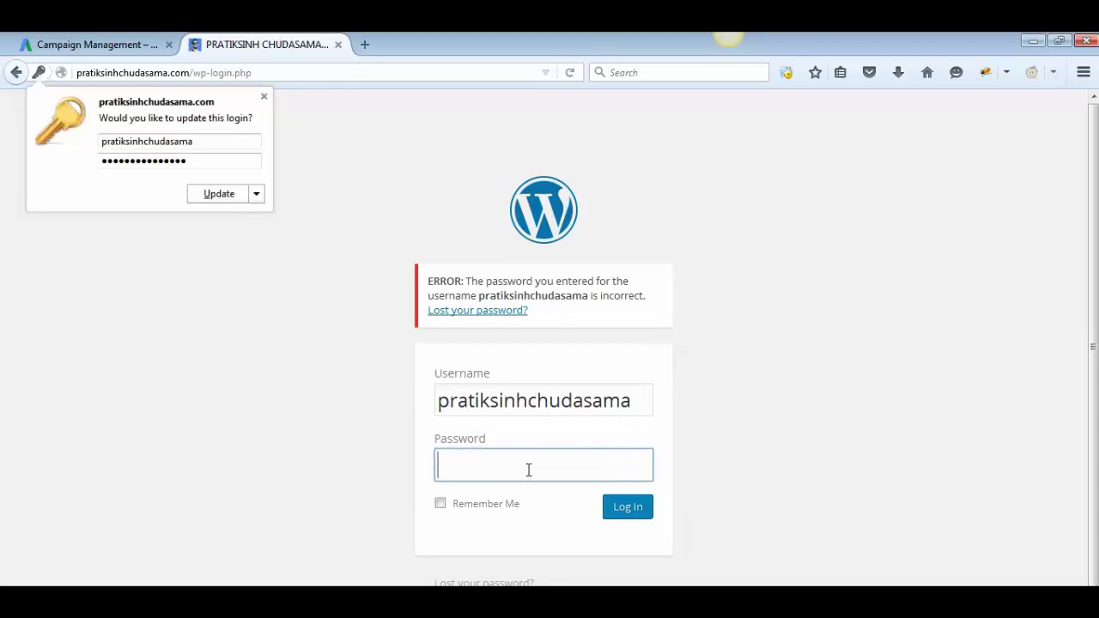
{"action": "left_click", "coordinate": [529, 470]}
{"action": "type", "text": "*******"}
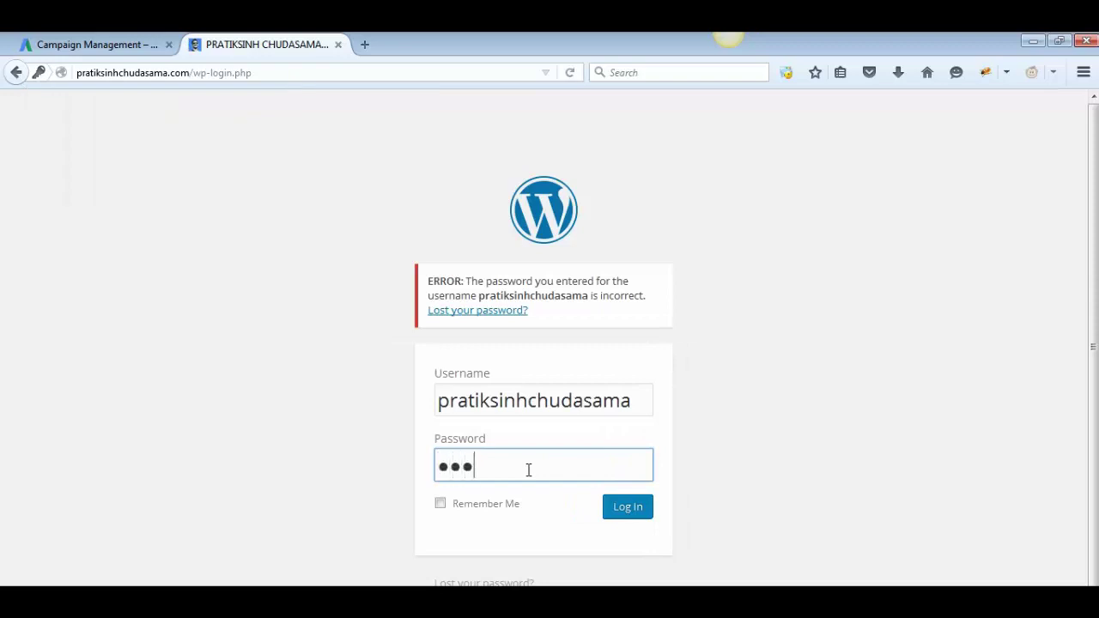
{"action": "type", "text": "*****"}
{"action": "left_click", "coordinate": [622, 510]}
{"action": "type", "text": "•••"}
{"action": "key", "text": "BackSpace"}
{"action": "key", "text": "BackSpace"}
{"action": "key", "text": "BackSpace"}
{"action": "type", "text": "••••••••••••"}
{"action": "key", "text": "Return"}
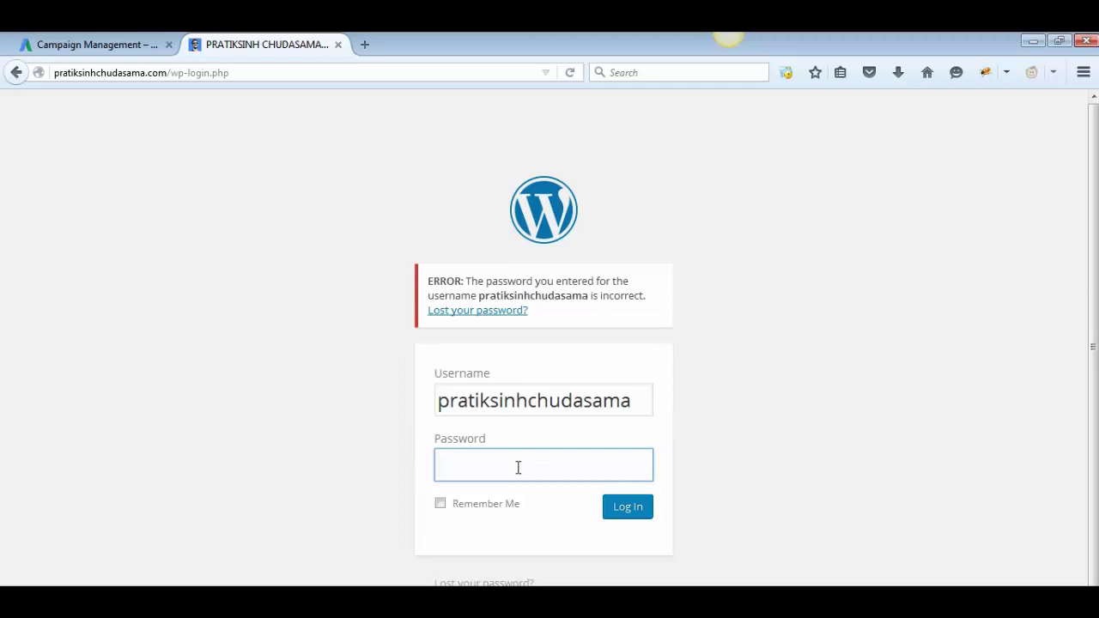
{"action": "type", "text": "**********"}
{"action": "left_click", "coordinate": [628, 507]}
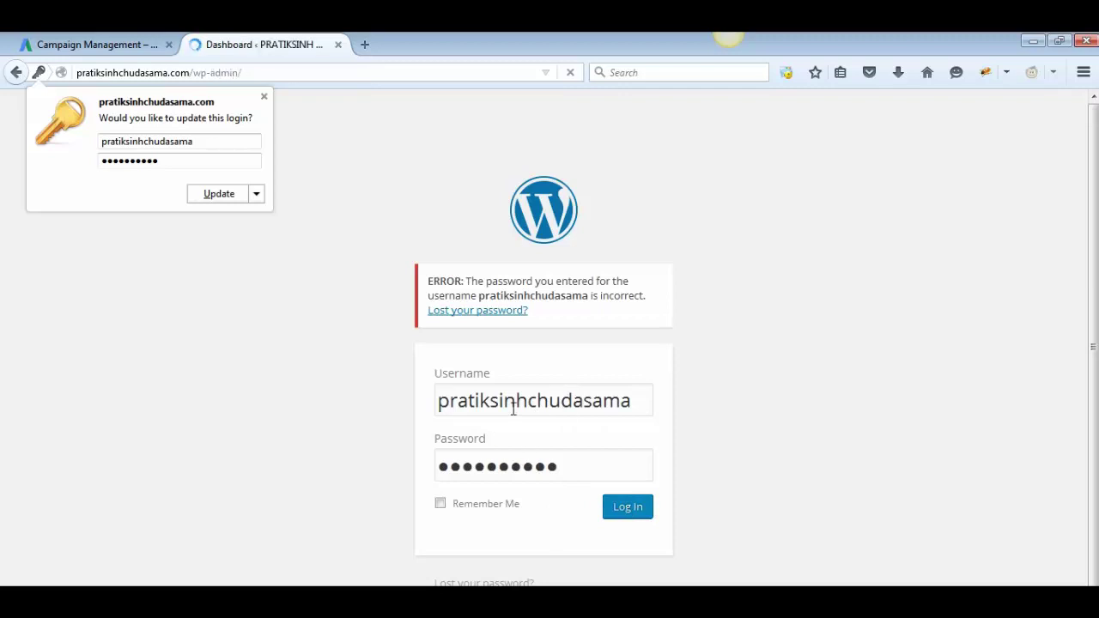
Dismiss Firefox's password prompt and open Appearance > Editor for the Tesseract theme.
{"action": "left_click", "coordinate": [263, 96]}
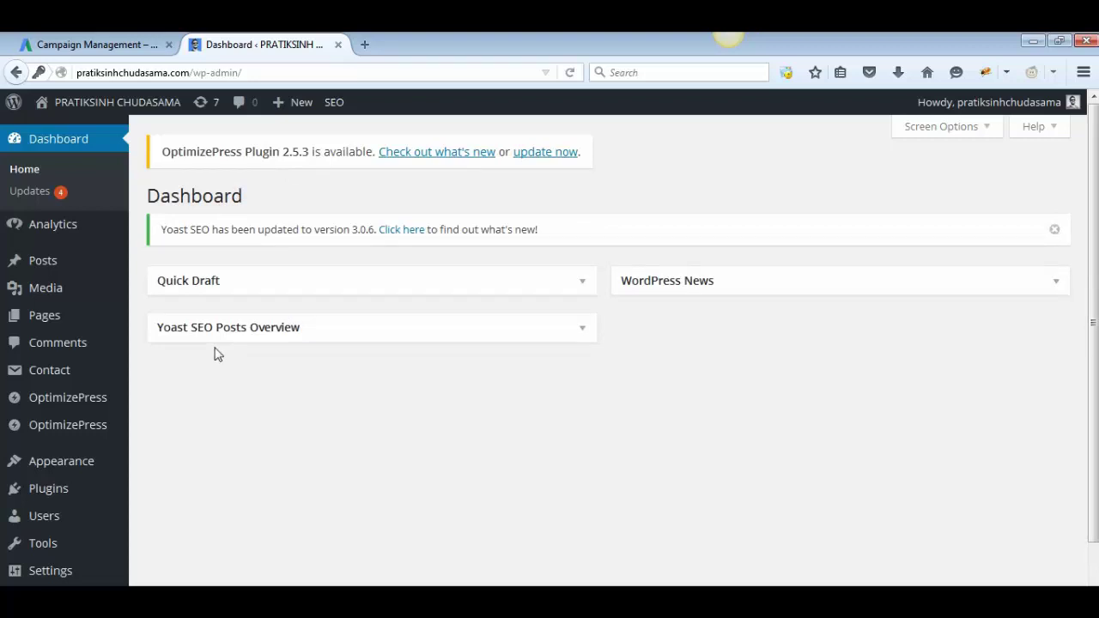
{"action": "mouse_move", "coordinate": [86, 468]}
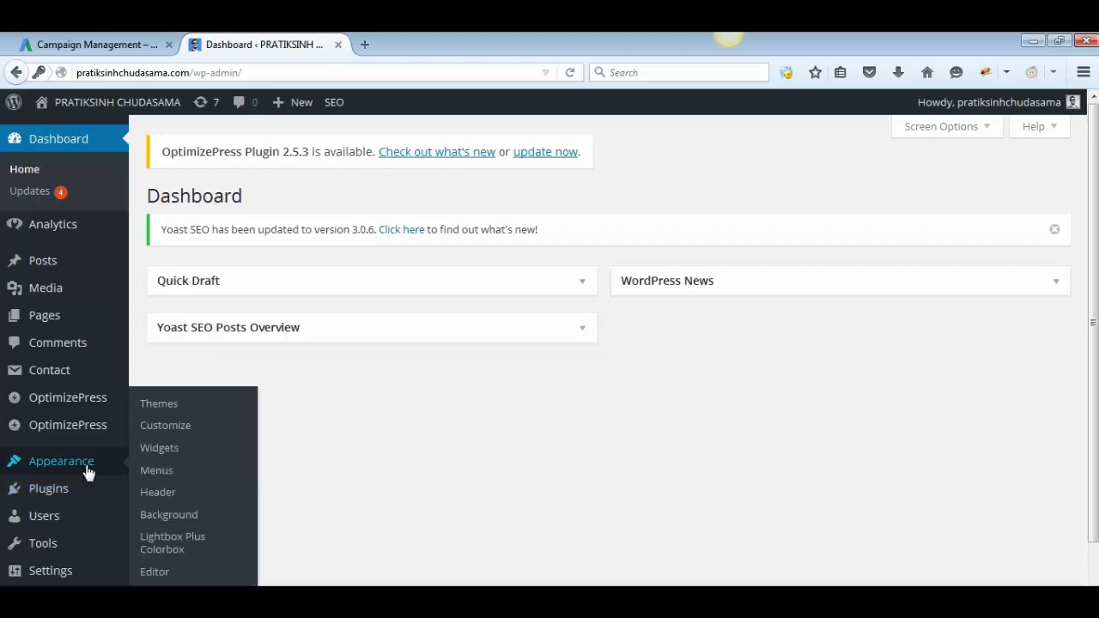
{"action": "left_click", "coordinate": [155, 574]}
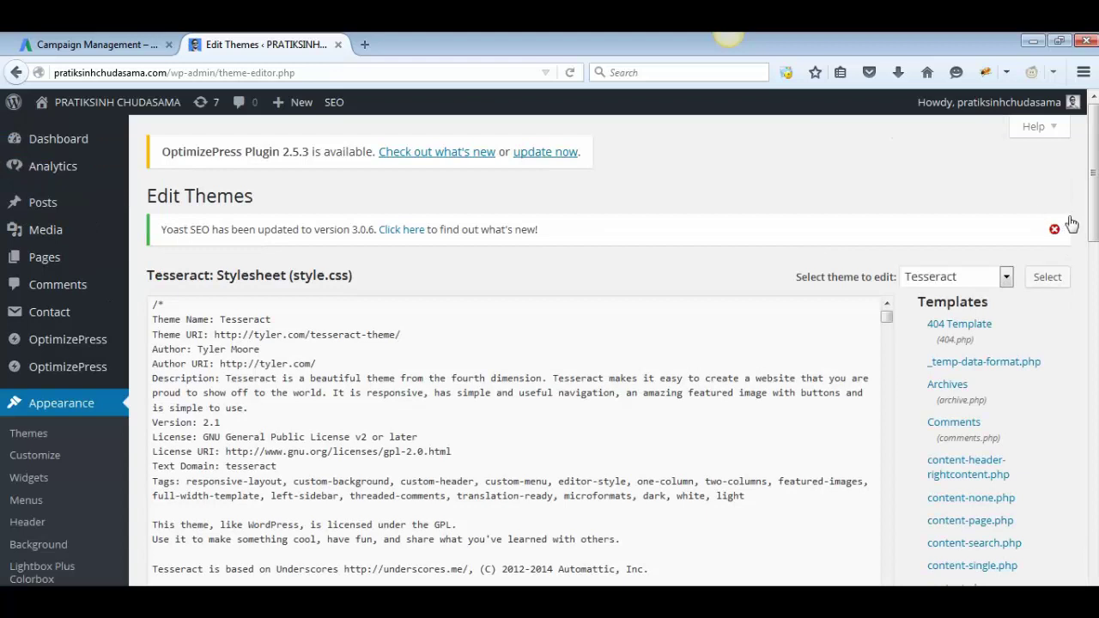
Load Tesseract's Theme Header (header.php) in the editor, then return to the AdWords Campaign Management tab.
{"action": "left_click_drag", "start_coordinate": [1093, 176], "coordinate": [1093, 258]}
{"action": "scroll", "coordinate": [515, 343], "scroll_direction": "down", "scroll_amount": 1}
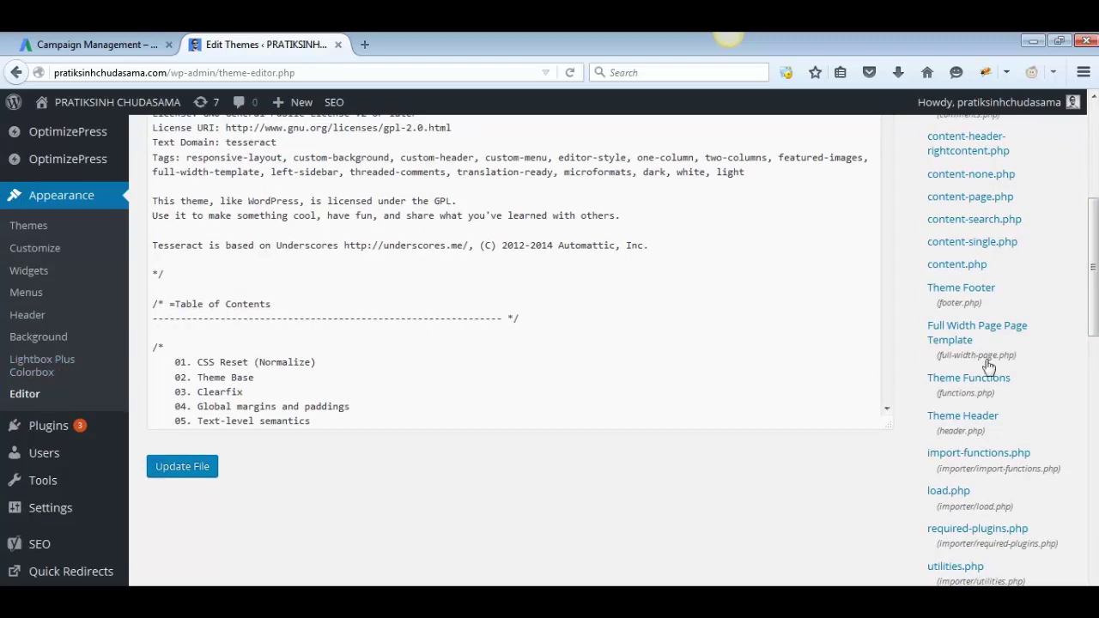
{"action": "left_click", "coordinate": [963, 417]}
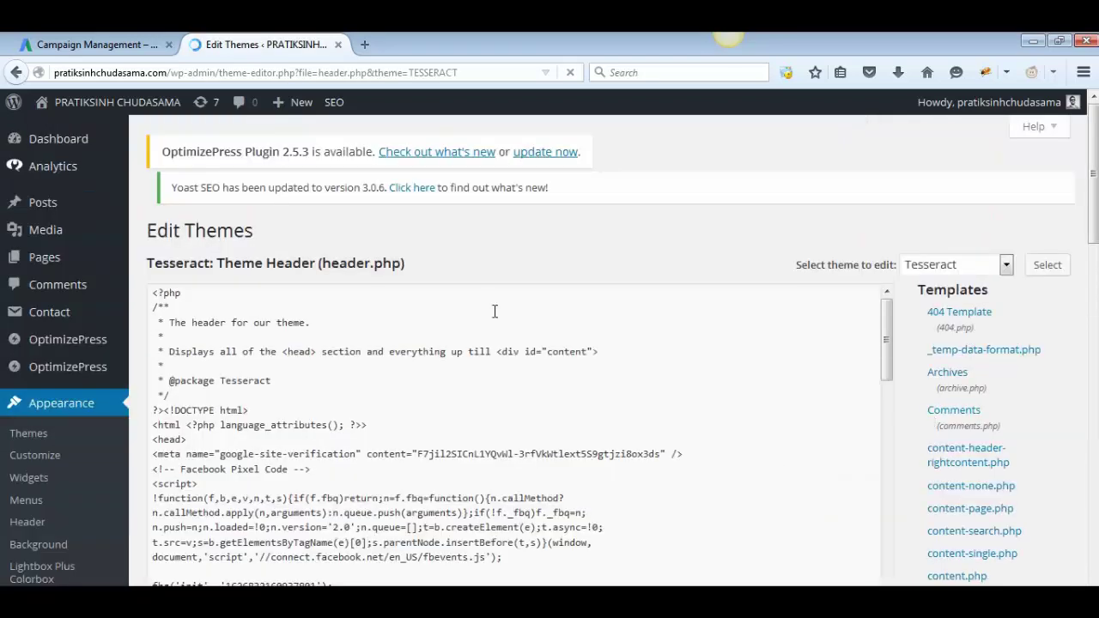
{"action": "left_click", "coordinate": [90, 44]}
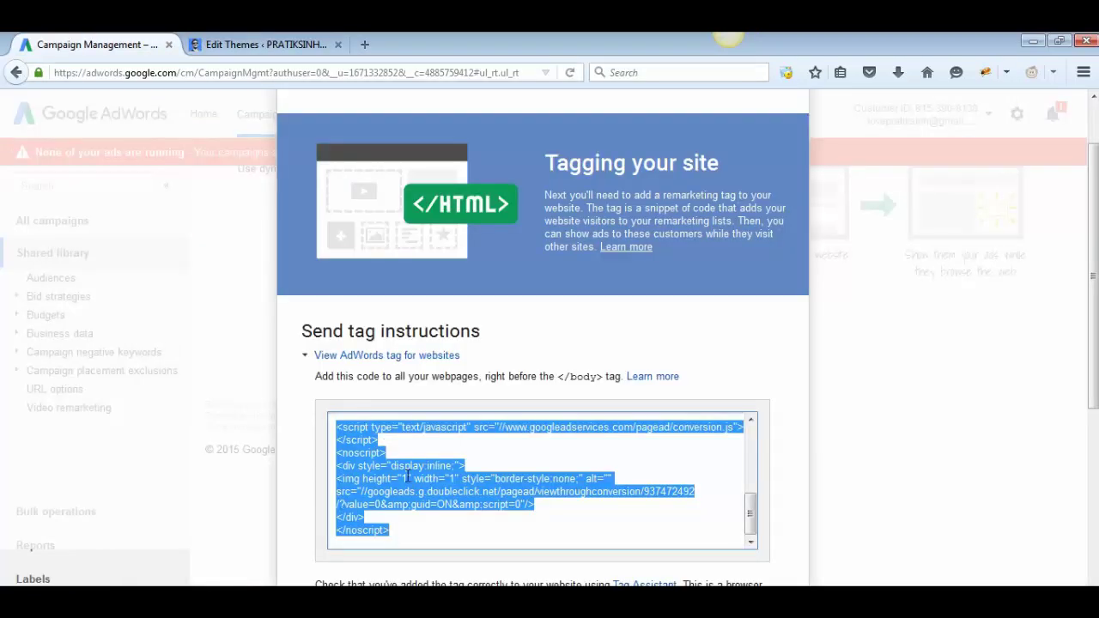
Move between the AdWords tag code and header.php, ending on the WordPress Edit Themes tab.
{"action": "left_click", "coordinate": [255, 45]}
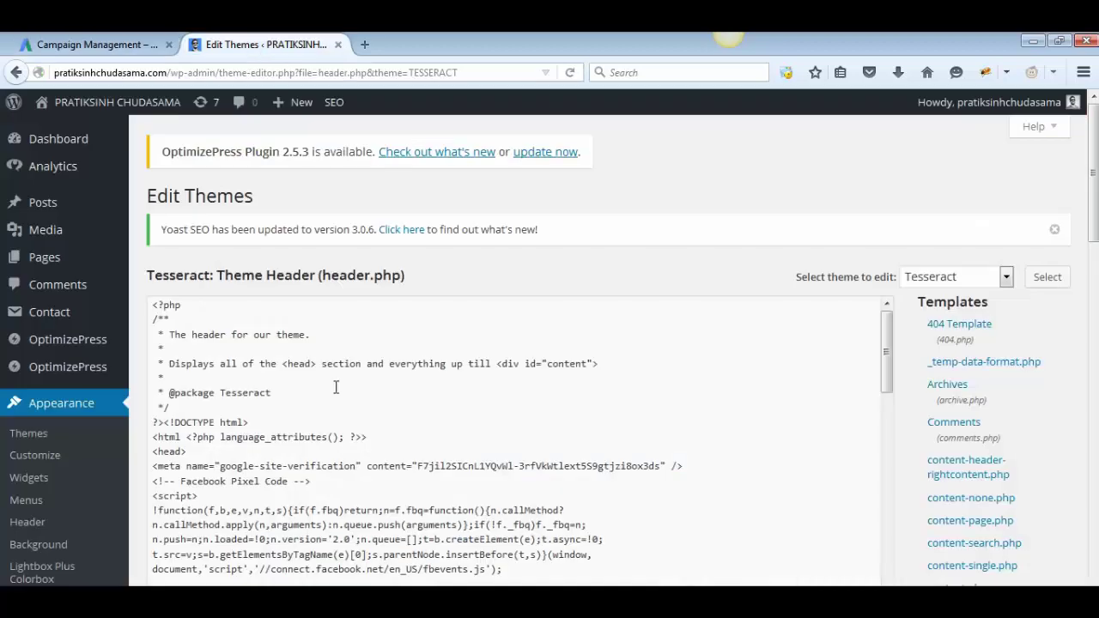
{"action": "key", "text": "ctrl+Tab"}
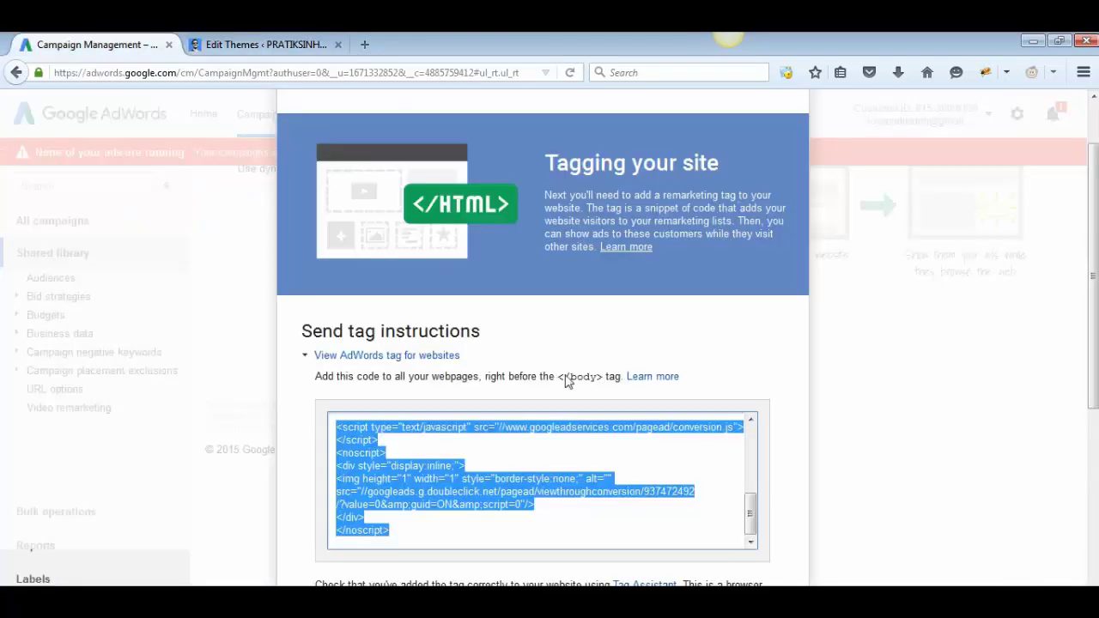
{"action": "left_click", "coordinate": [490, 379]}
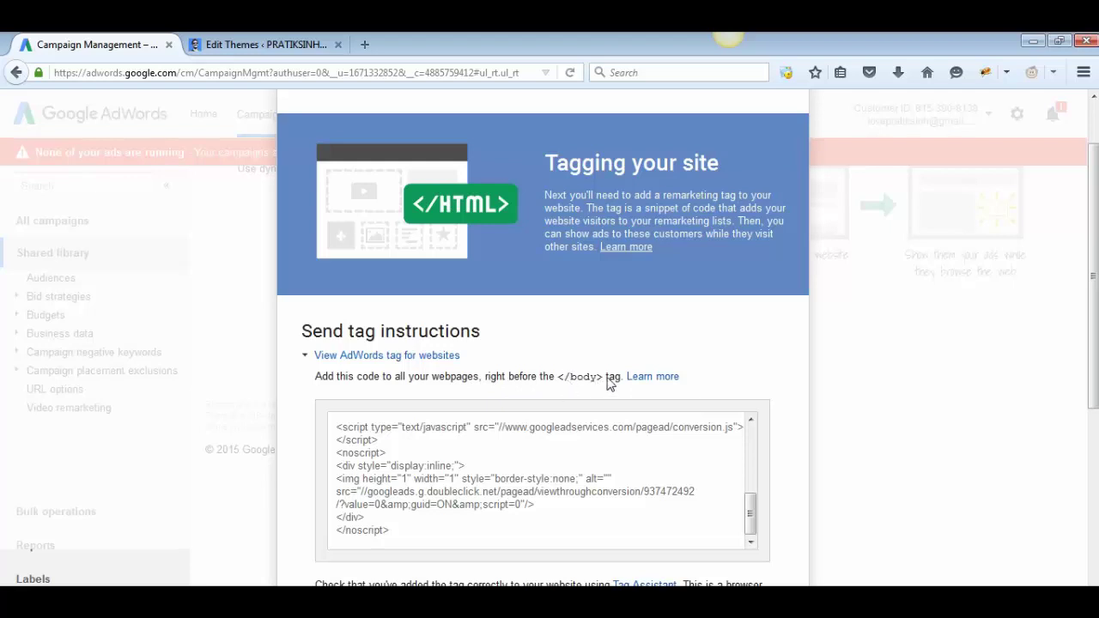
{"action": "left_click", "coordinate": [295, 50]}
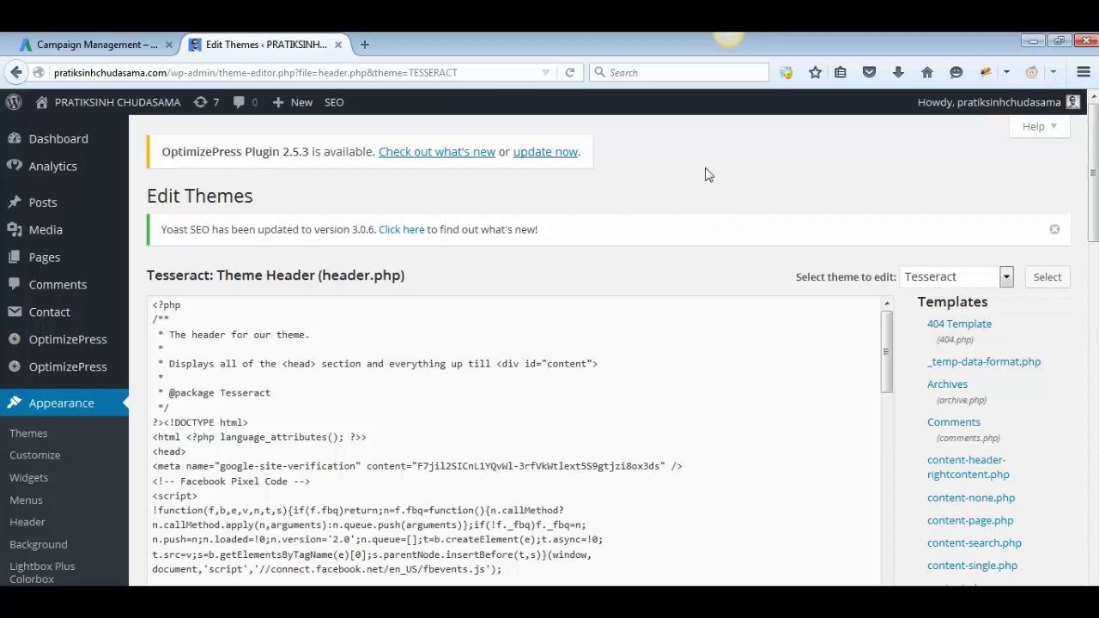
{"action": "left_click", "coordinate": [94, 43]}
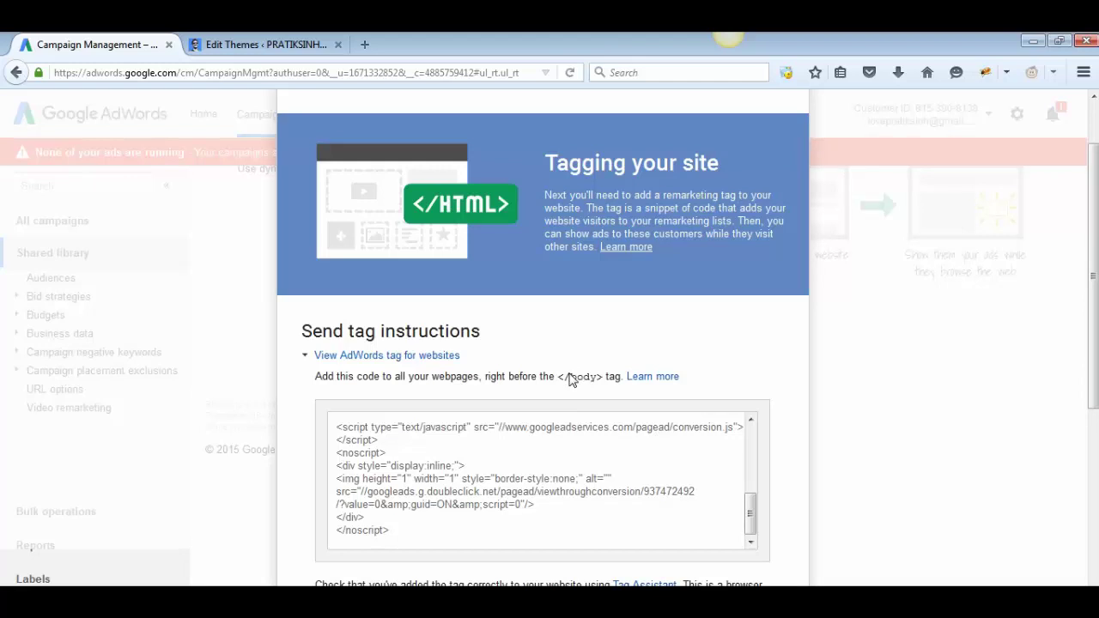
{"action": "left_click", "coordinate": [309, 44]}
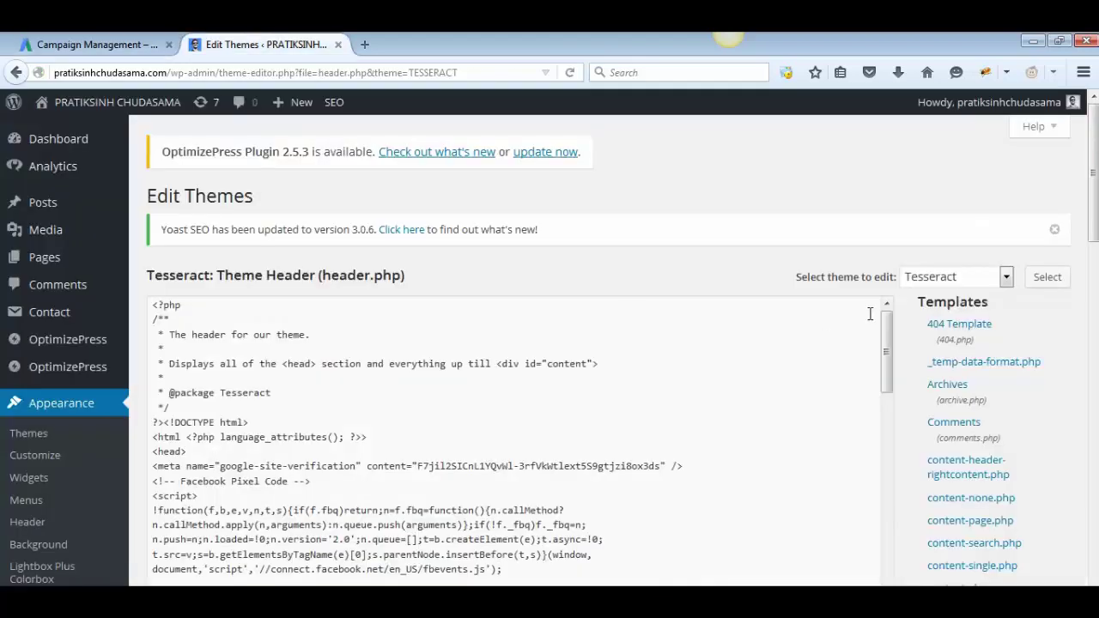
{"action": "left_click_drag", "start_coordinate": [1090, 183], "coordinate": [1096, 230]}
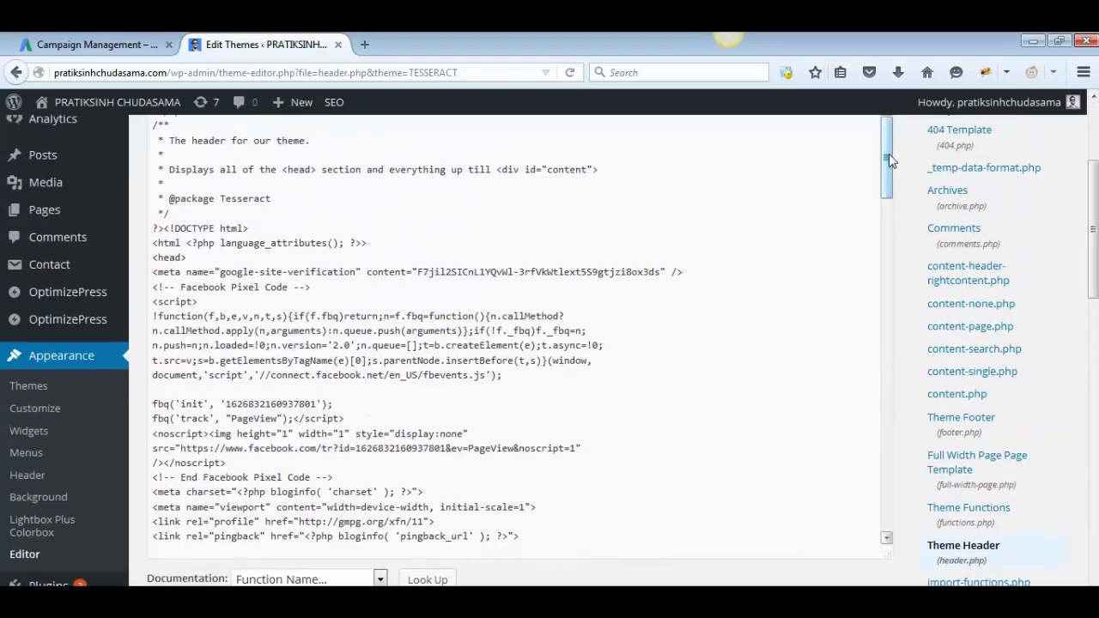
{"action": "left_click_drag", "start_coordinate": [889, 154], "coordinate": [889, 175]}
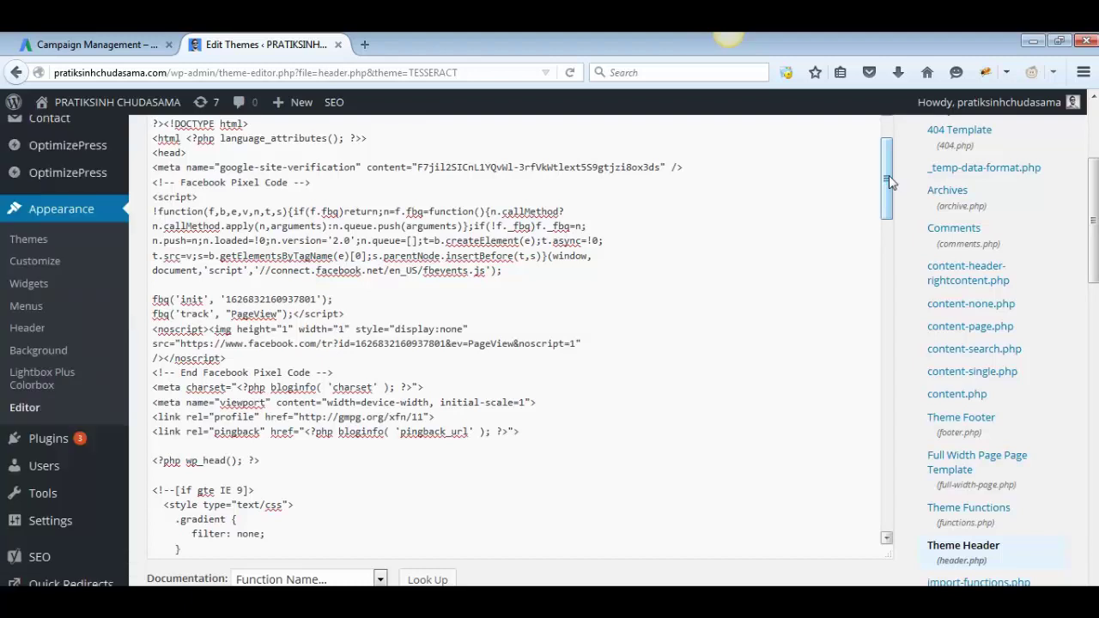
{"action": "scroll", "coordinate": [1095, 203], "scroll_direction": "up", "scroll_amount": 5}
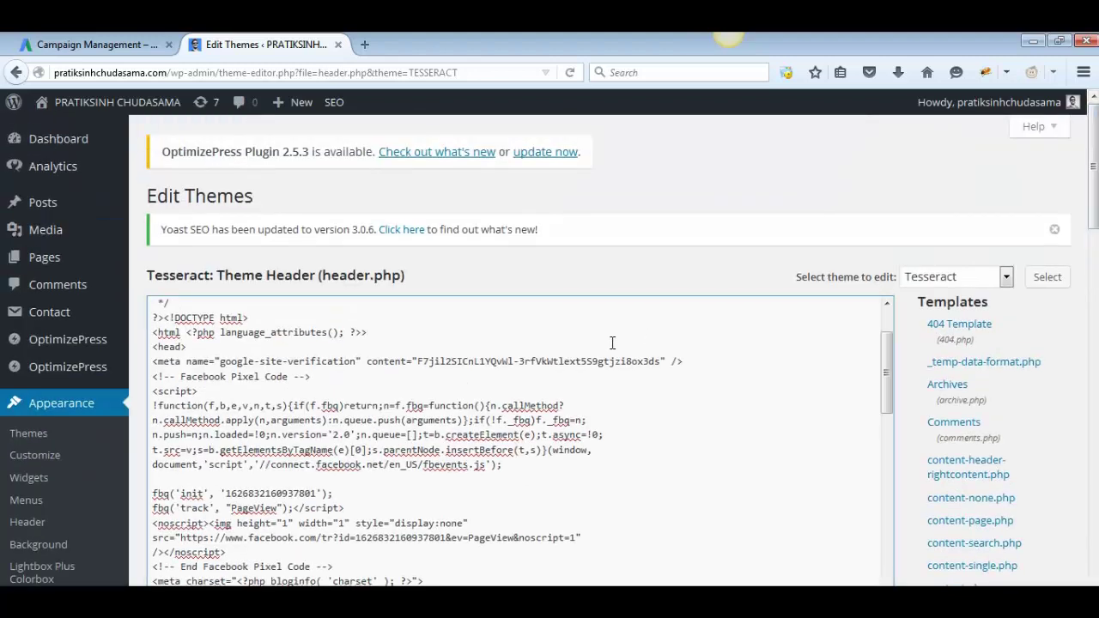
{"action": "left_click", "coordinate": [403, 450]}
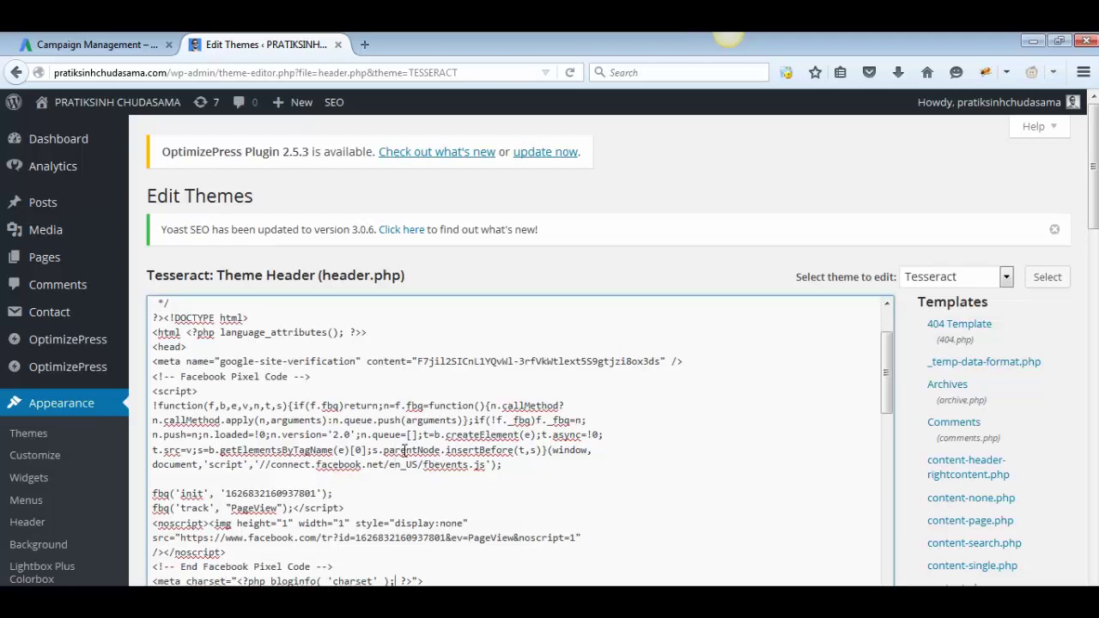
{"action": "scroll", "coordinate": [404, 450], "scroll_direction": "down", "scroll_amount": 6}
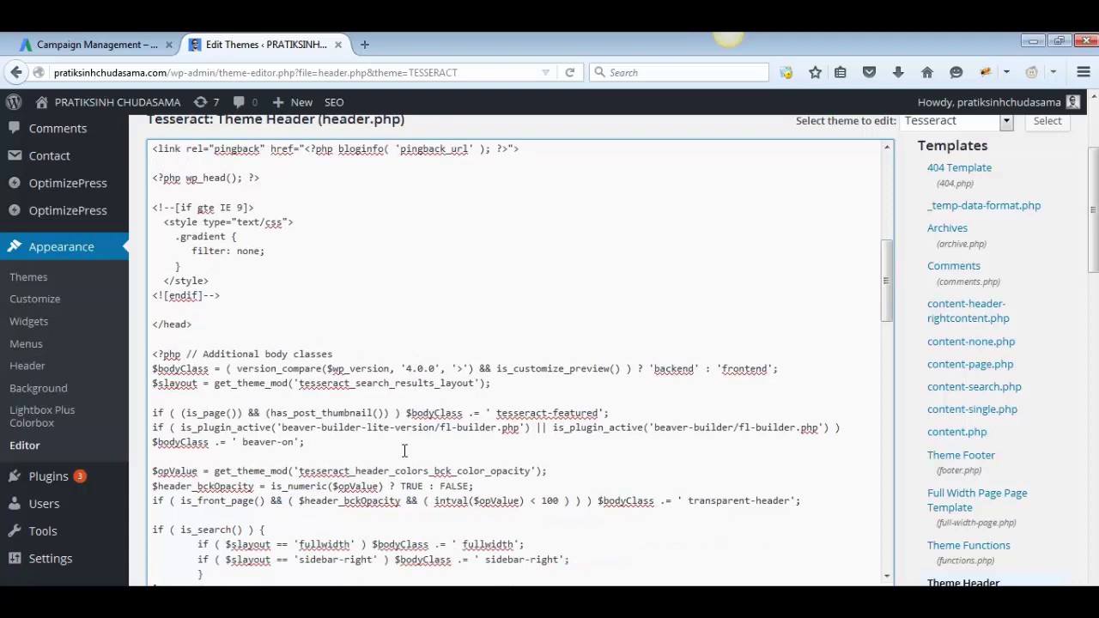
{"action": "left_click", "coordinate": [187, 324]}
{"action": "scroll", "coordinate": [254, 534], "scroll_direction": "down", "scroll_amount": 5}
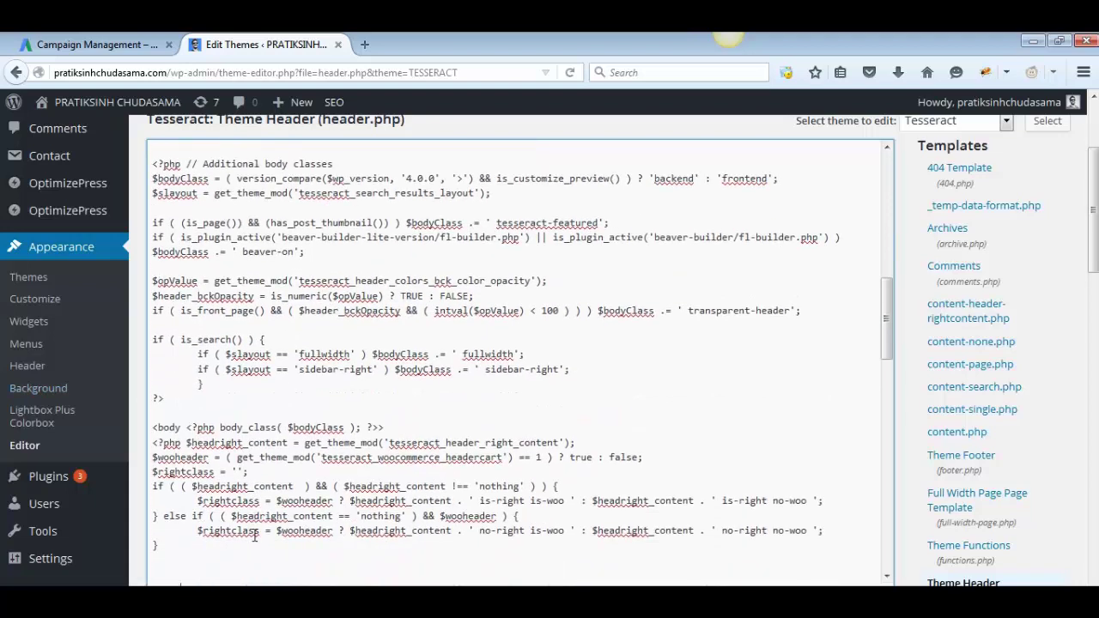
{"action": "scroll", "coordinate": [254, 534], "scroll_direction": "down", "scroll_amount": 15}
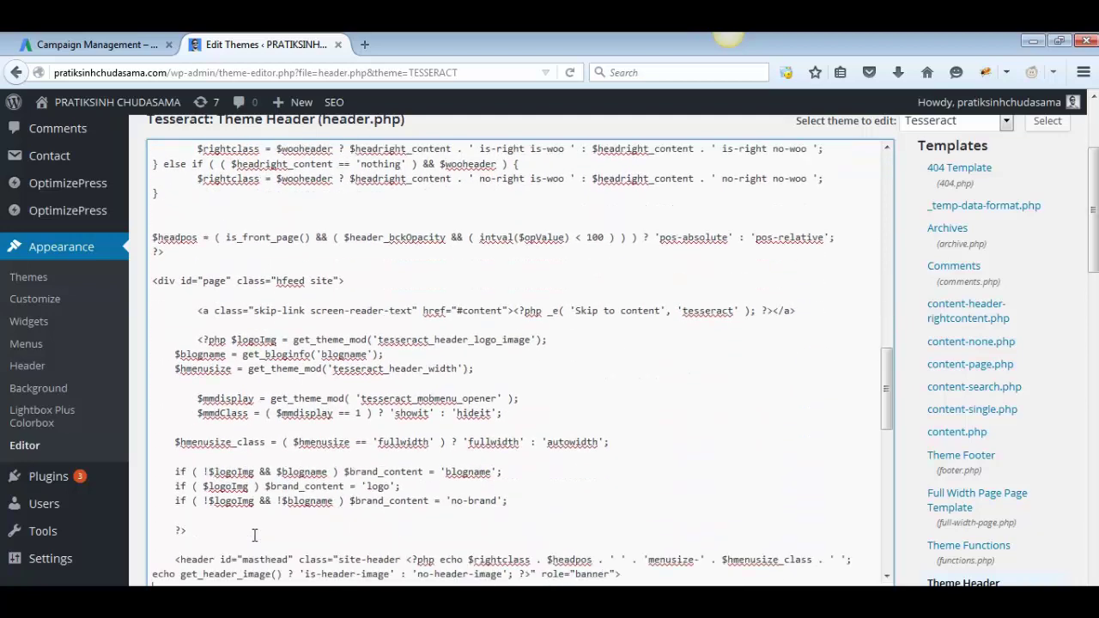
{"action": "scroll", "coordinate": [254, 534], "scroll_direction": "down", "scroll_amount": 8}
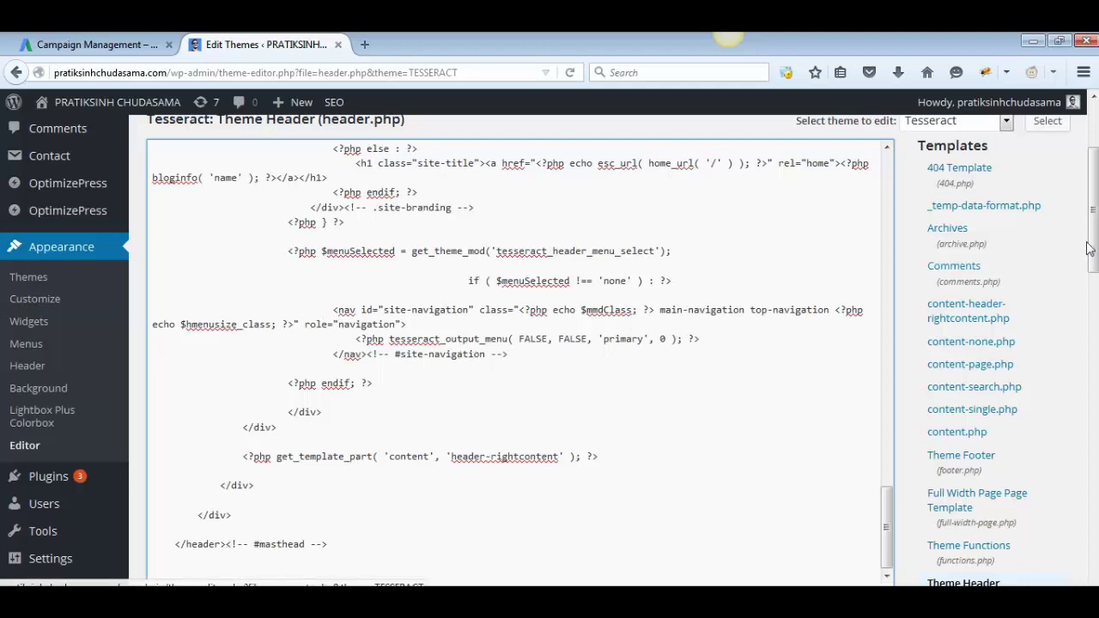
{"action": "scroll", "coordinate": [1092, 215], "scroll_direction": "up", "scroll_amount": 3}
{"action": "left_click", "coordinate": [657, 250]}
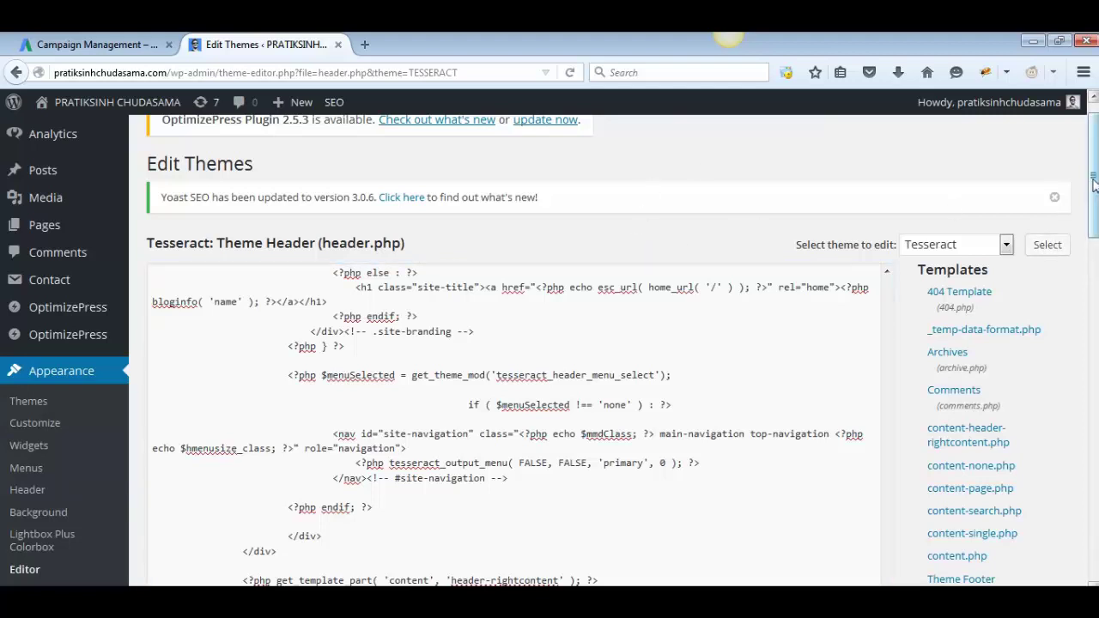
{"action": "scroll", "coordinate": [1092, 180], "scroll_direction": "up", "scroll_amount": 1}
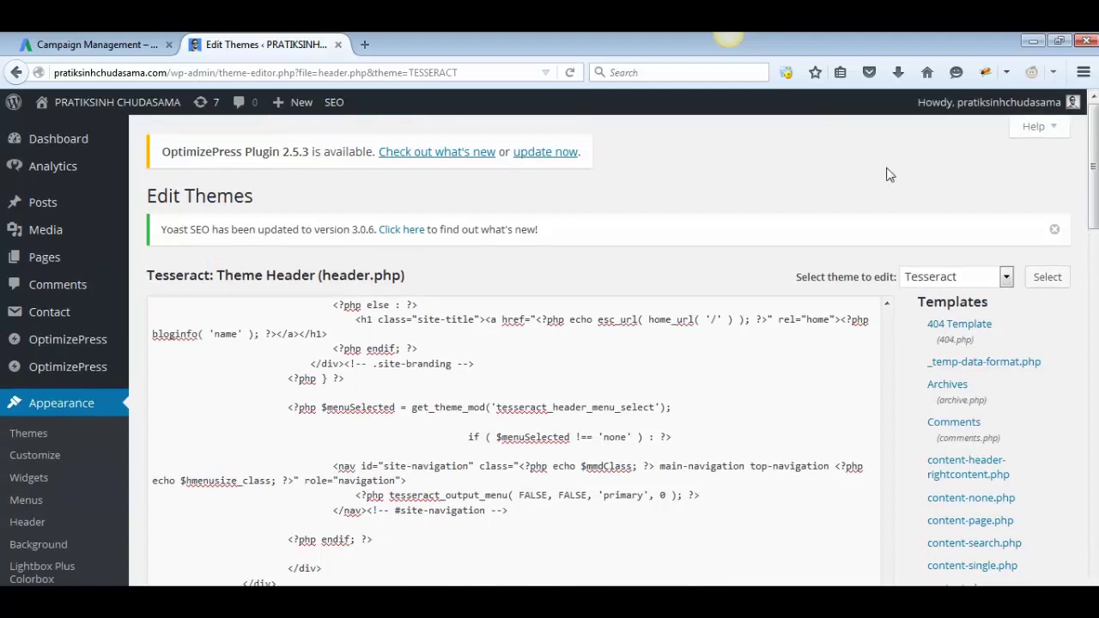
Show Firefox's menu bar, browse File and View, and choose Edit > Find.
{"action": "key", "text": "alt+f"}
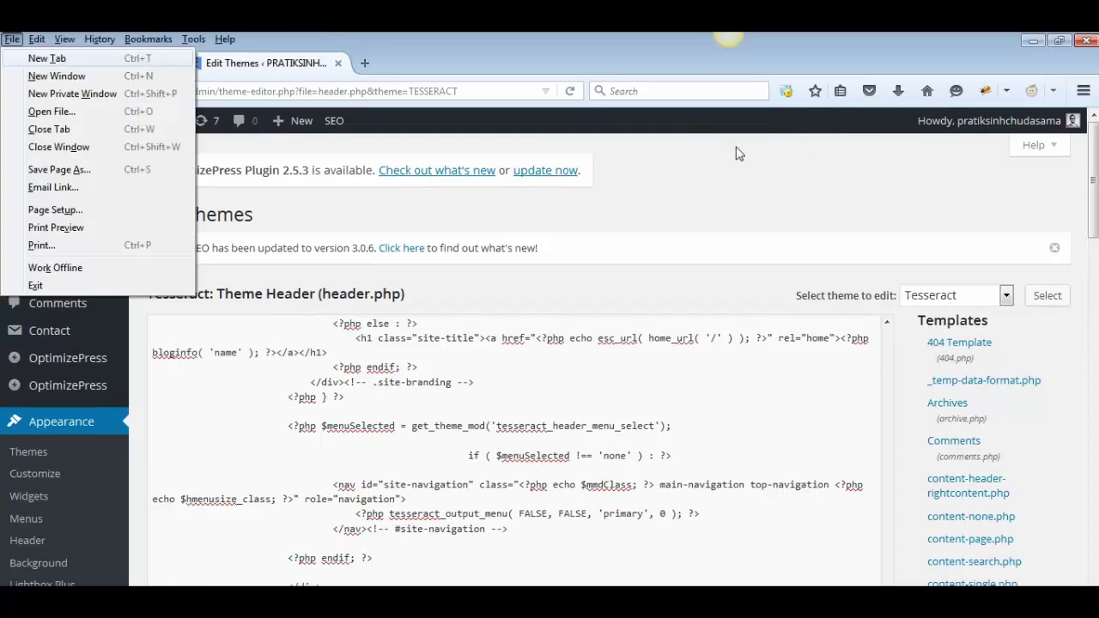
{"action": "left_click", "coordinate": [736, 153]}
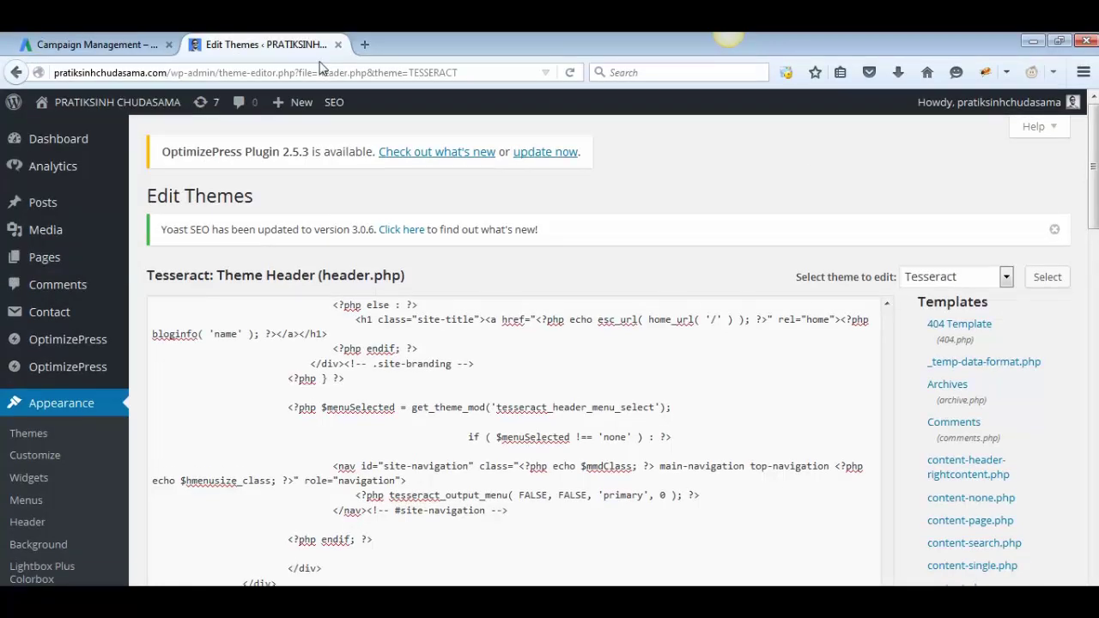
{"action": "key", "text": "alt+f"}
{"action": "mouse_move", "coordinate": [54, 43]}
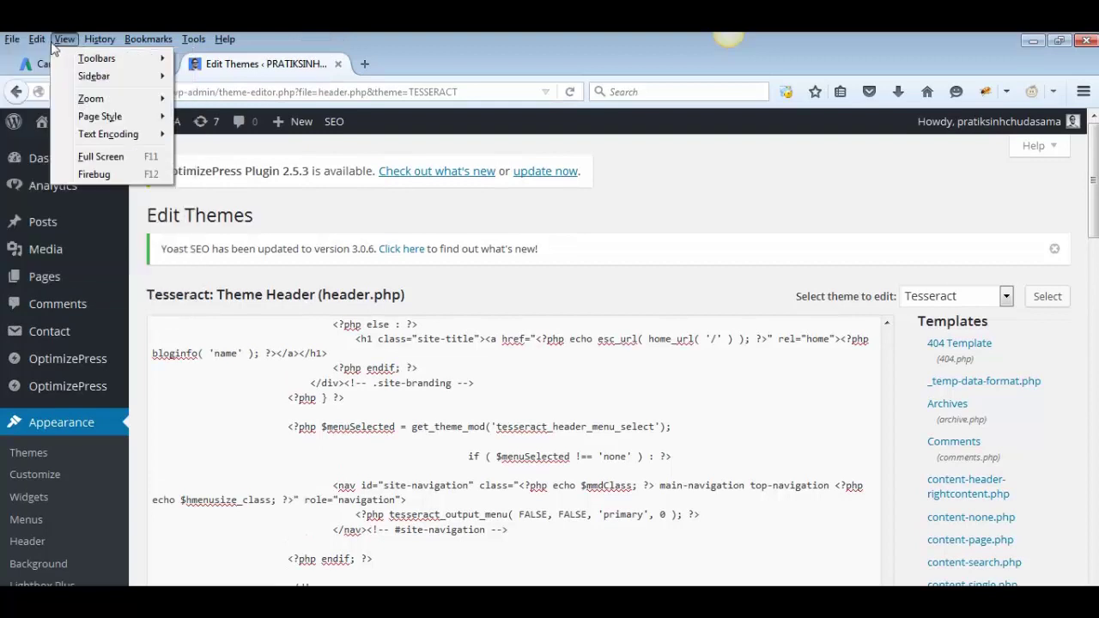
{"action": "left_click", "coordinate": [88, 195]}
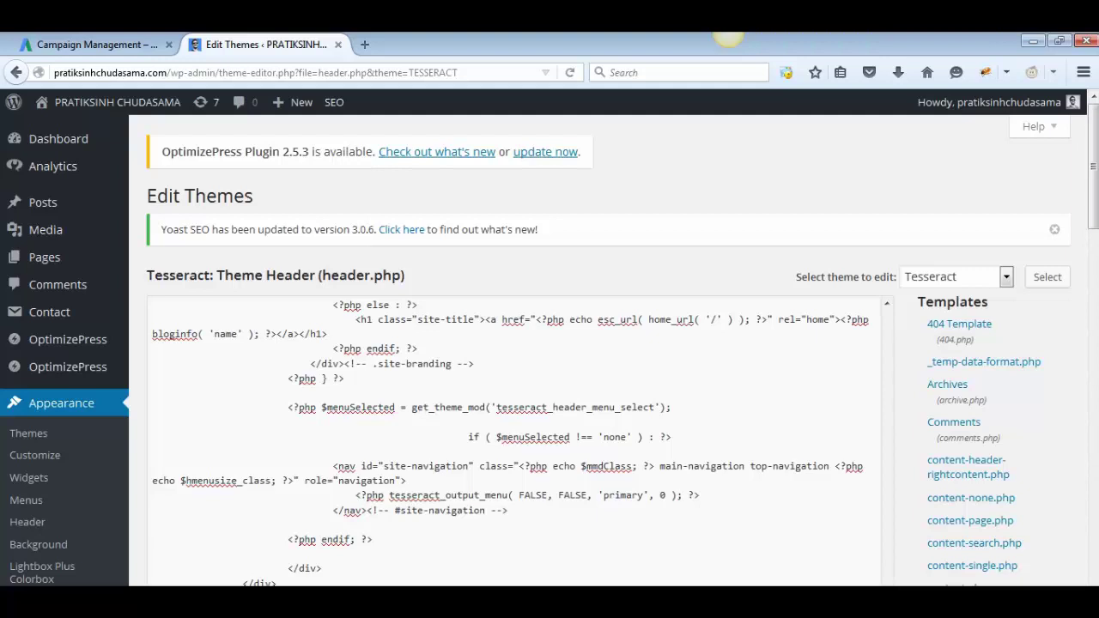
{"action": "scroll", "coordinate": [515, 438], "scroll_direction": "up", "scroll_amount": 10}
{"action": "scroll", "coordinate": [550, 344], "scroll_direction": "down", "scroll_amount": 3}
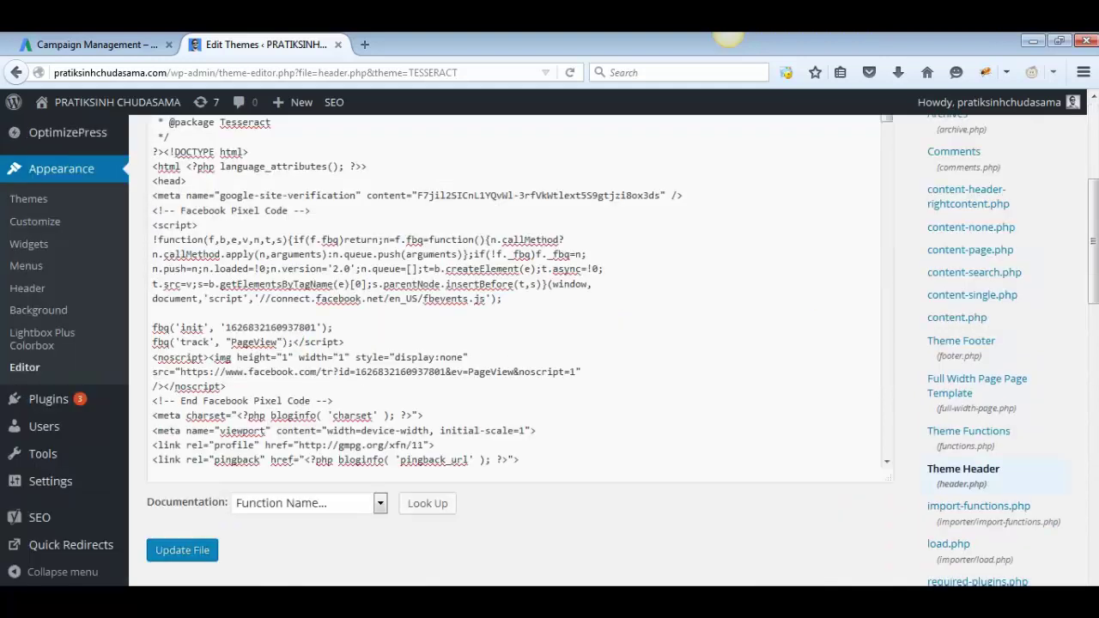
Jump to the top of header.php and page down, looking for the <body tag.
{"action": "left_click", "coordinate": [296, 342]}
{"action": "key", "text": "ctrl+Home"}
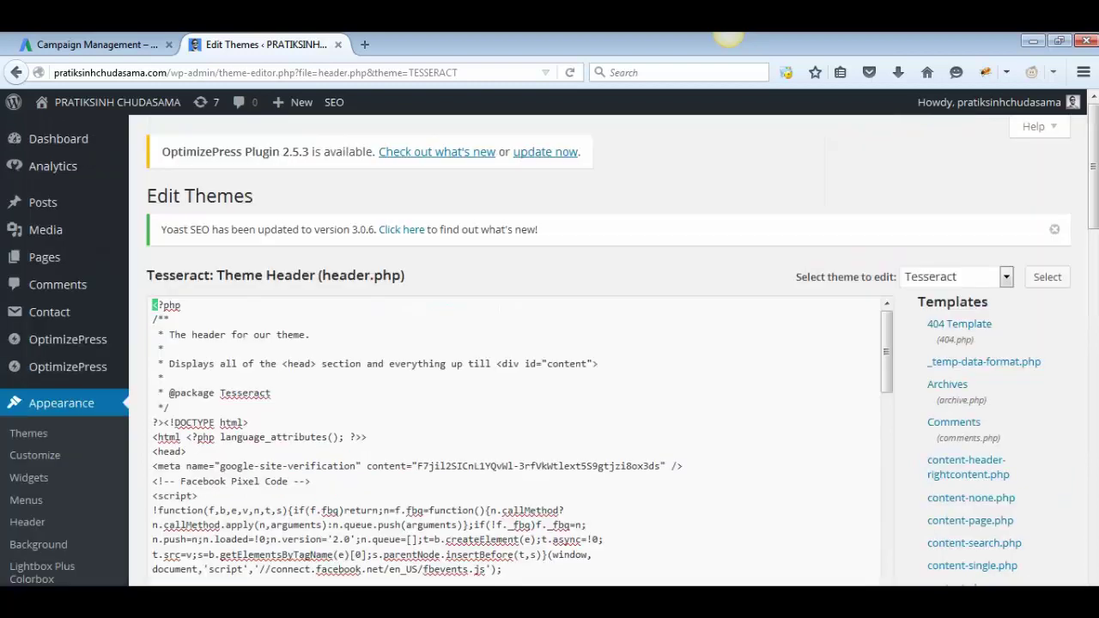
{"action": "key", "text": "Page_Down"}
{"action": "key", "text": "Page_Down"}
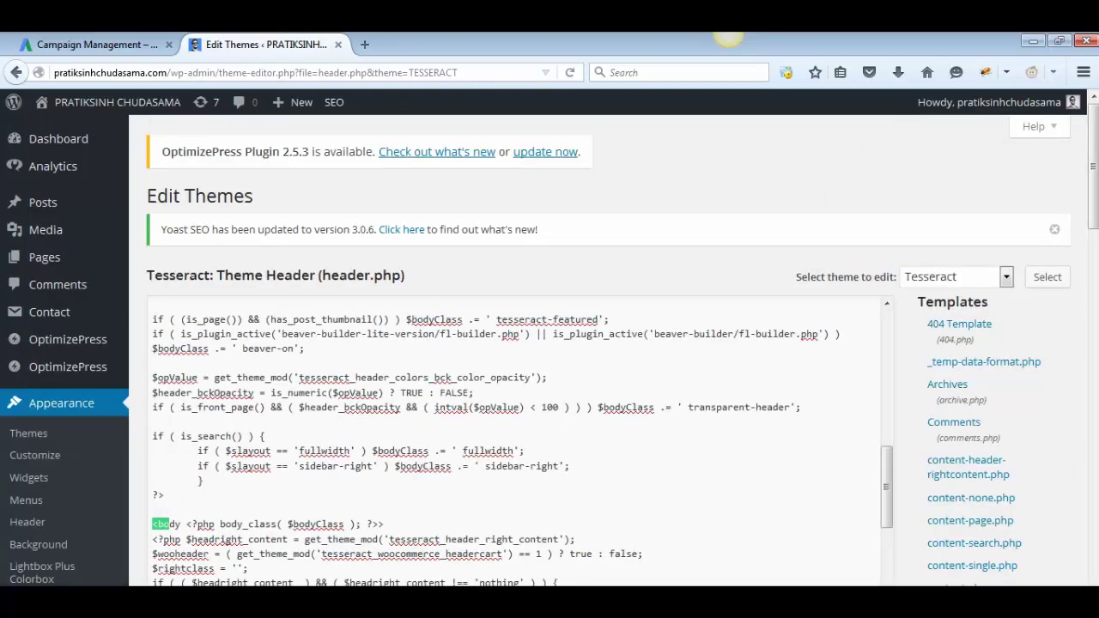
{"action": "type", "text": "dy"}
{"action": "key", "text": "Escape"}
{"action": "key", "text": "ctrl+f"}
{"action": "key", "text": "Escape"}
Search header.php for '</', then '<bod', and place the cursor on the <body line.
{"action": "key", "text": "ctrl+f"}
{"action": "type", "text": "</a>"}
{"action": "key", "text": "Escape"}
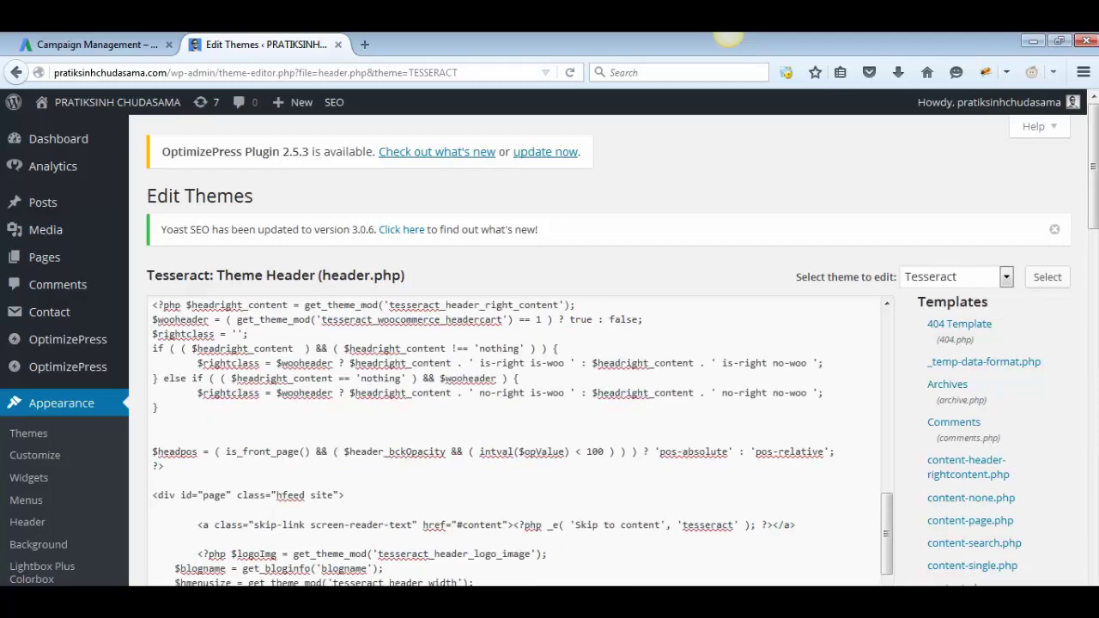
{"action": "key", "text": "ctrl+Home"}
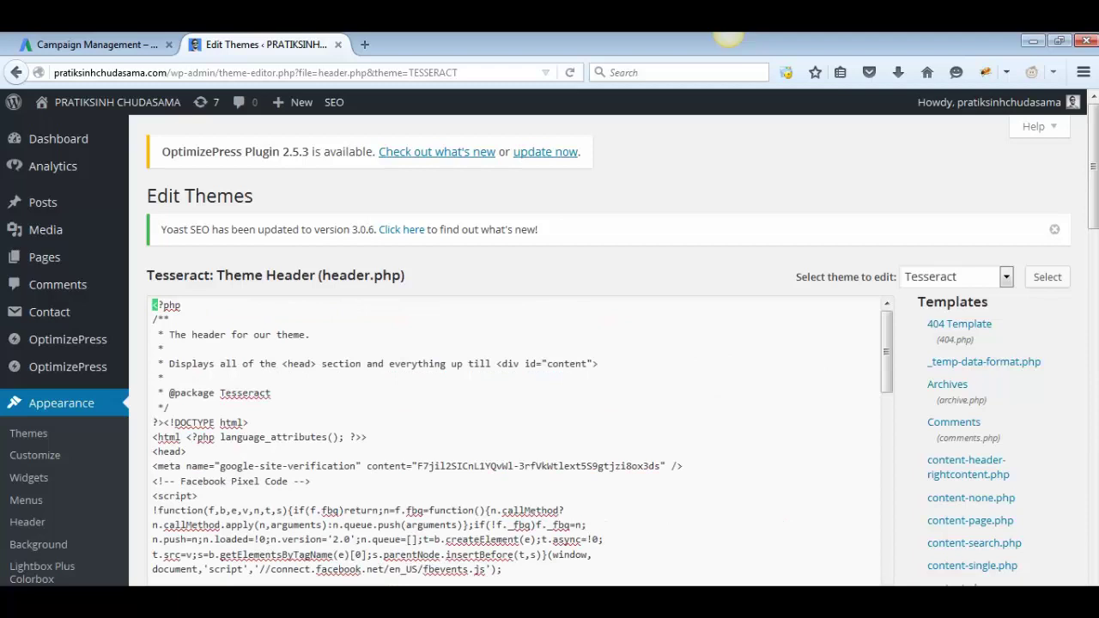
{"action": "key", "text": "ctrl+f"}
{"action": "type", "text": "<bod"}
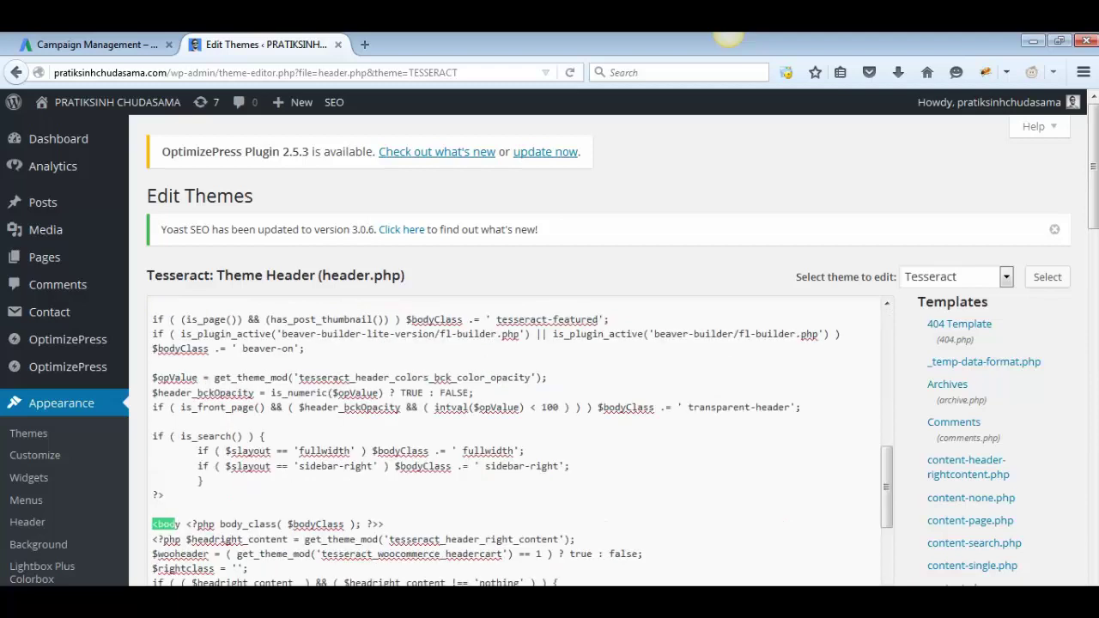
{"action": "left_click", "coordinate": [195, 536]}
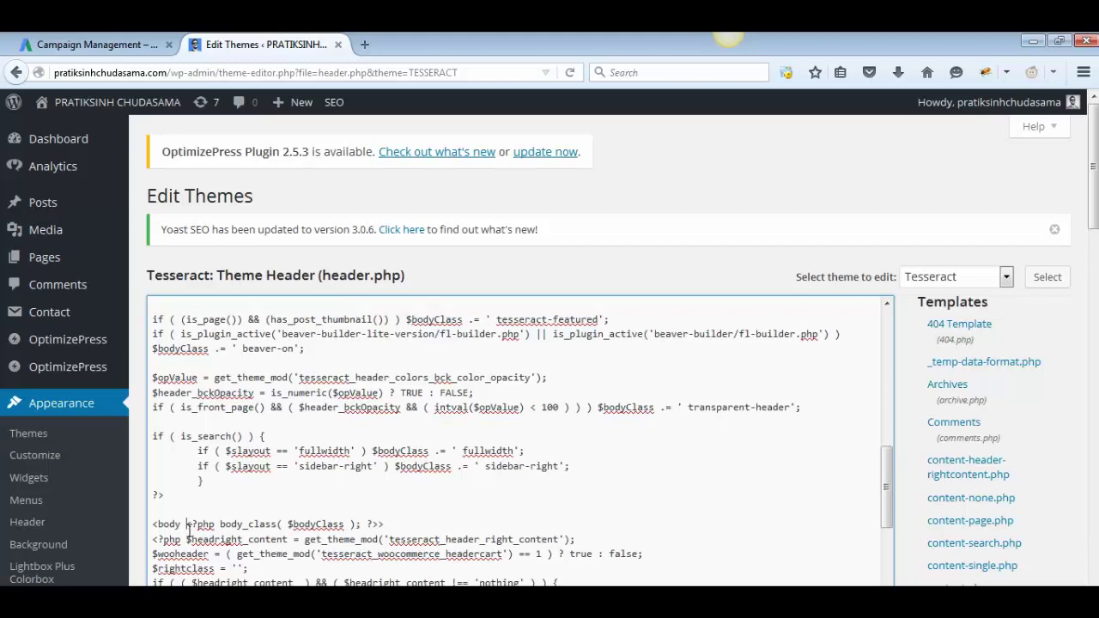
Back on the remarketing tag setup, select the full tag code and move to the Send to field.
{"action": "left_click", "coordinate": [81, 45]}
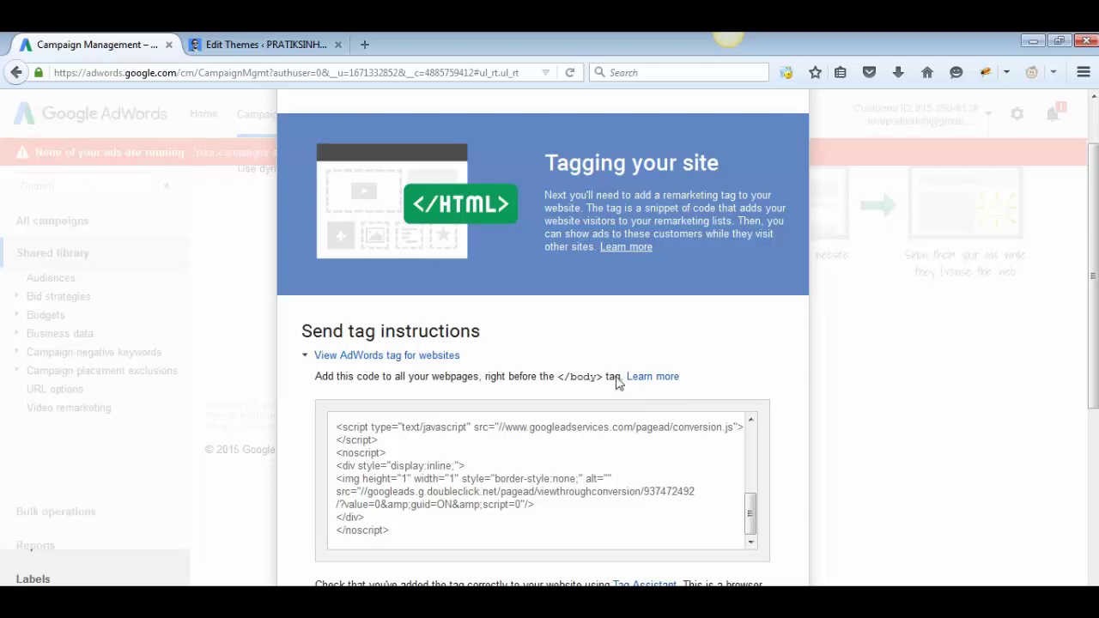
{"action": "left_click", "coordinate": [484, 486]}
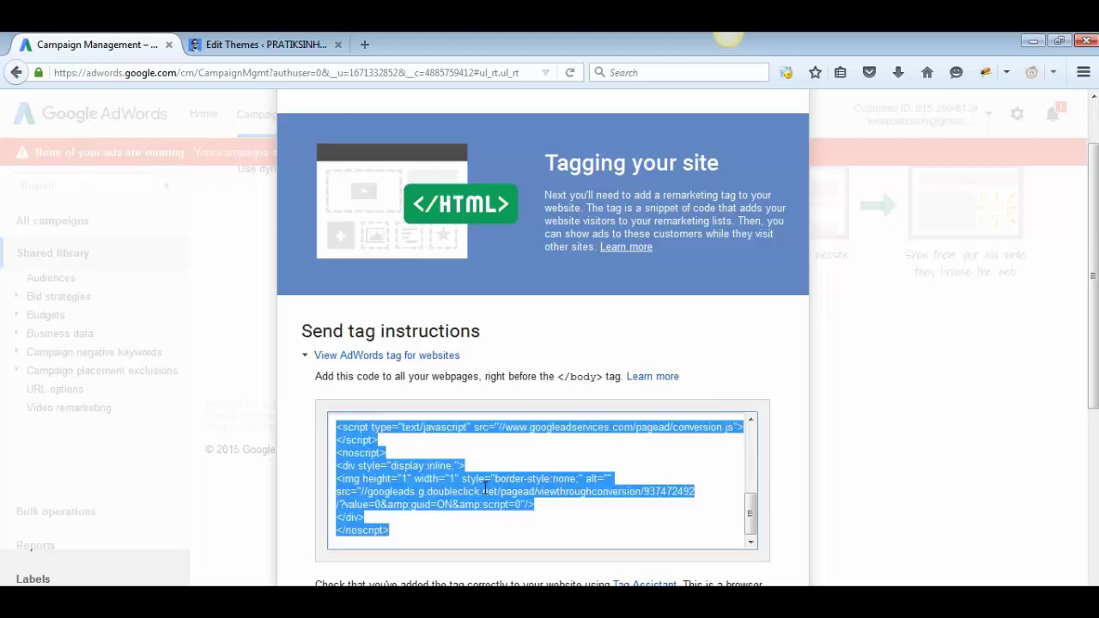
{"action": "left_click_drag", "start_coordinate": [1094, 258], "coordinate": [1094, 412]}
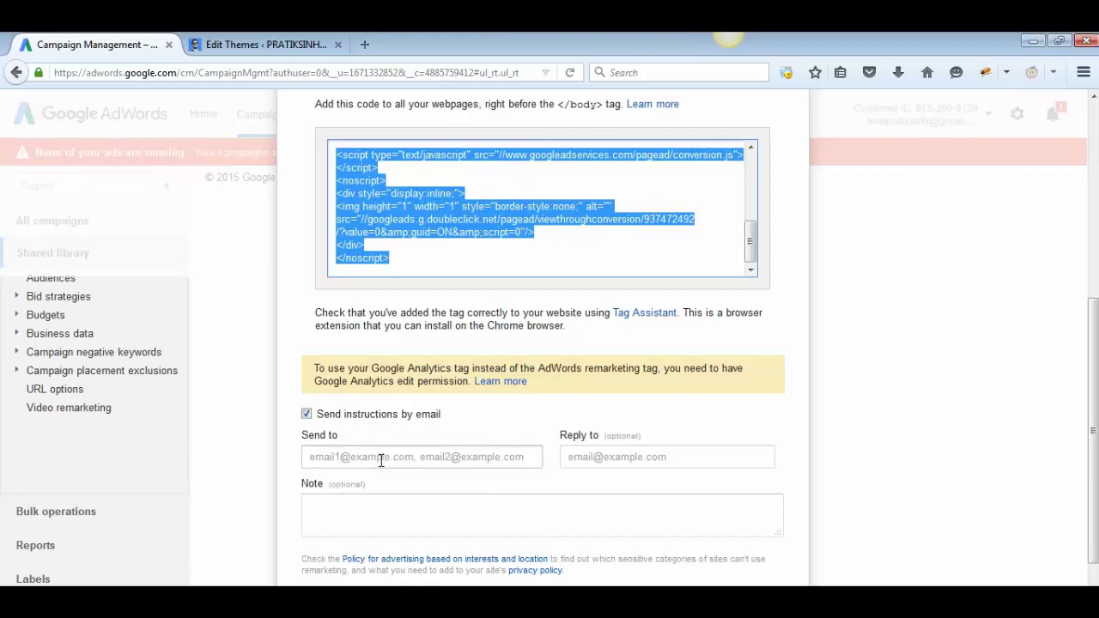
{"action": "left_click", "coordinate": [381, 460]}
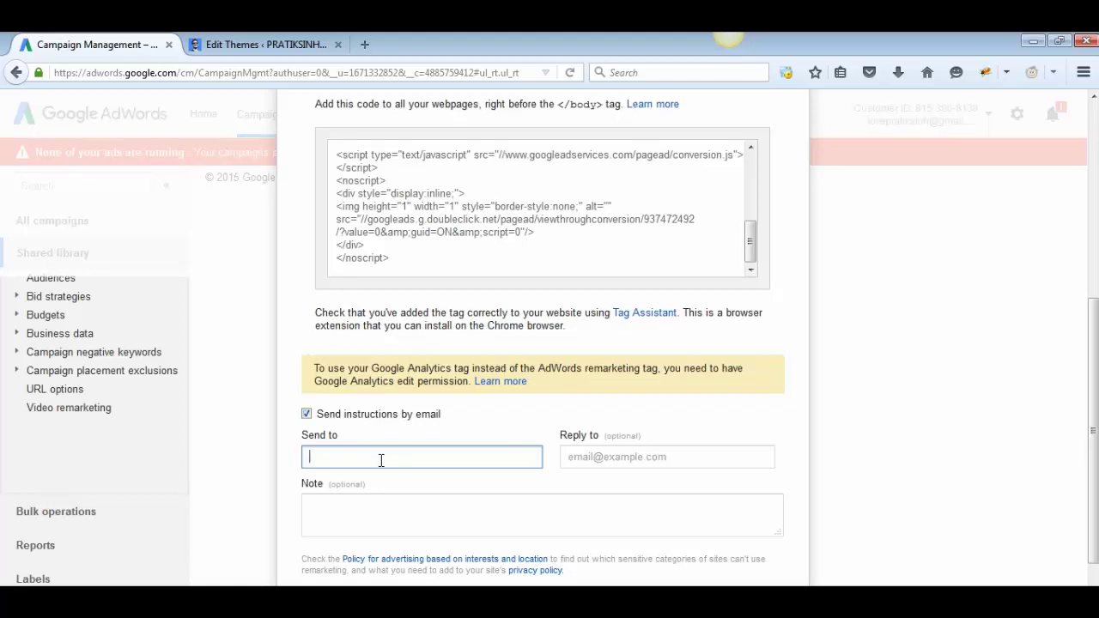
E-mail the tag instructions to the recipient's address with the note 'Please enter this code.' and continue.
{"action": "left_click", "coordinate": [617, 462]}
{"action": "left_click", "coordinate": [436, 529]}
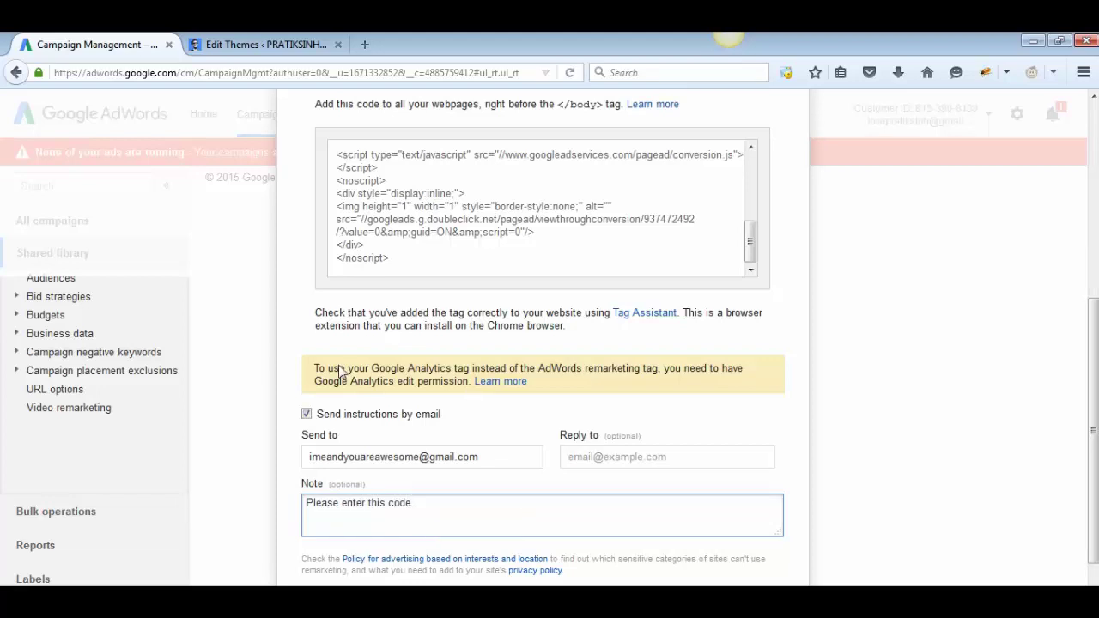
{"action": "left_click_drag", "start_coordinate": [315, 370], "coordinate": [468, 382]}
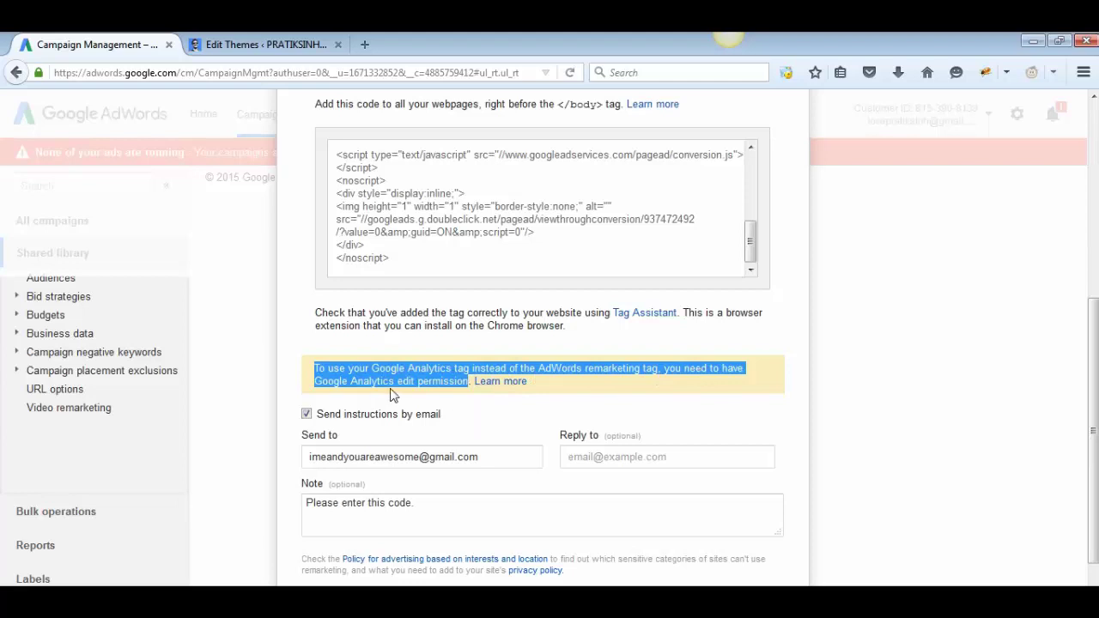
{"action": "left_click", "coordinate": [464, 365]}
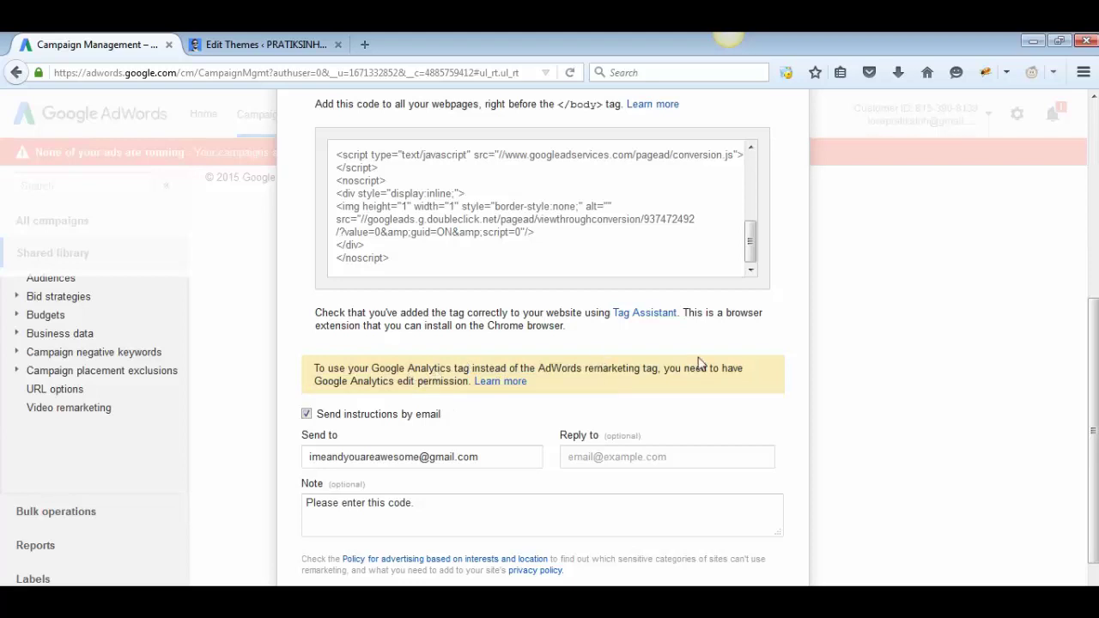
{"action": "scroll", "coordinate": [1095, 331], "scroll_direction": "down", "scroll_amount": 1}
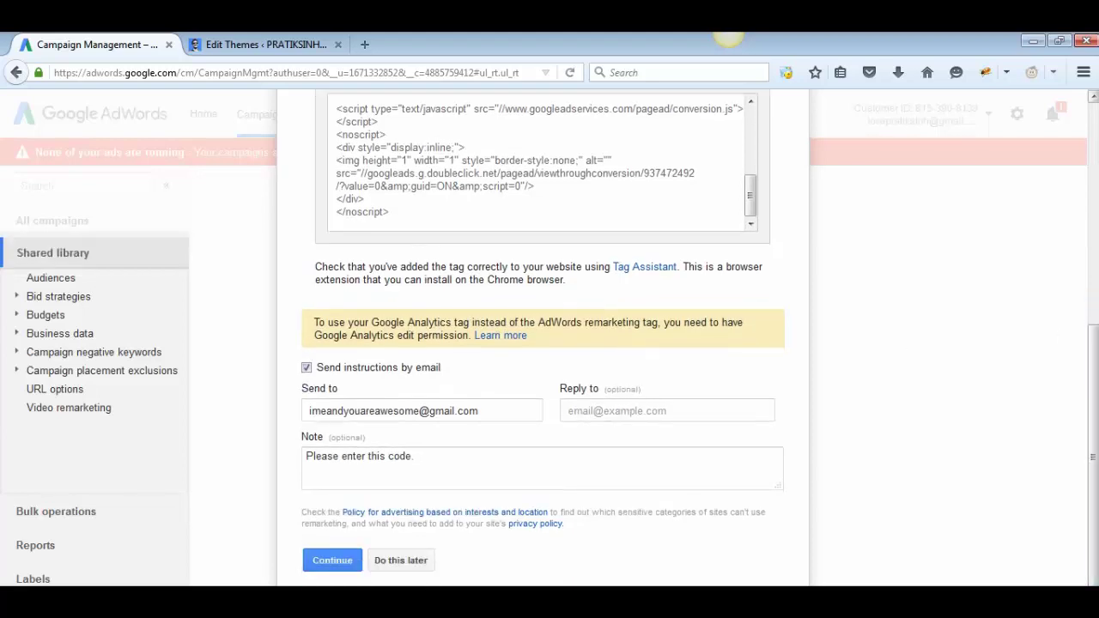
{"action": "left_click", "coordinate": [332, 562]}
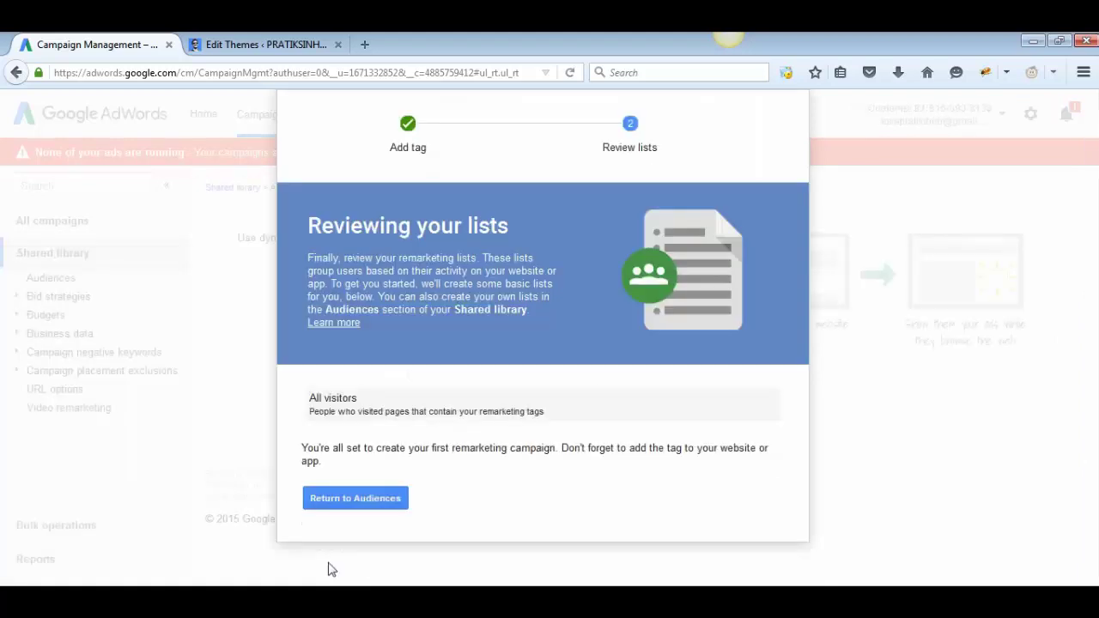
Return to Audiences, where the All visitors remarketing list now appears.
{"action": "left_click", "coordinate": [360, 505]}
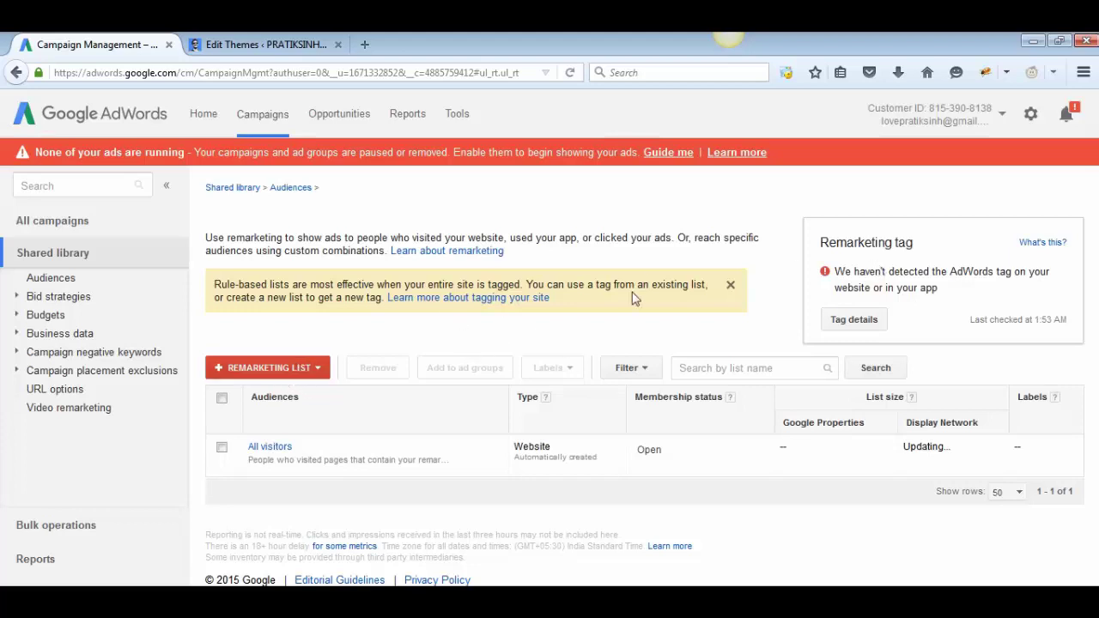
Create a Website visitors remarketing list named 'Remarketing' and open its Who to add options.
{"action": "left_click", "coordinate": [276, 368]}
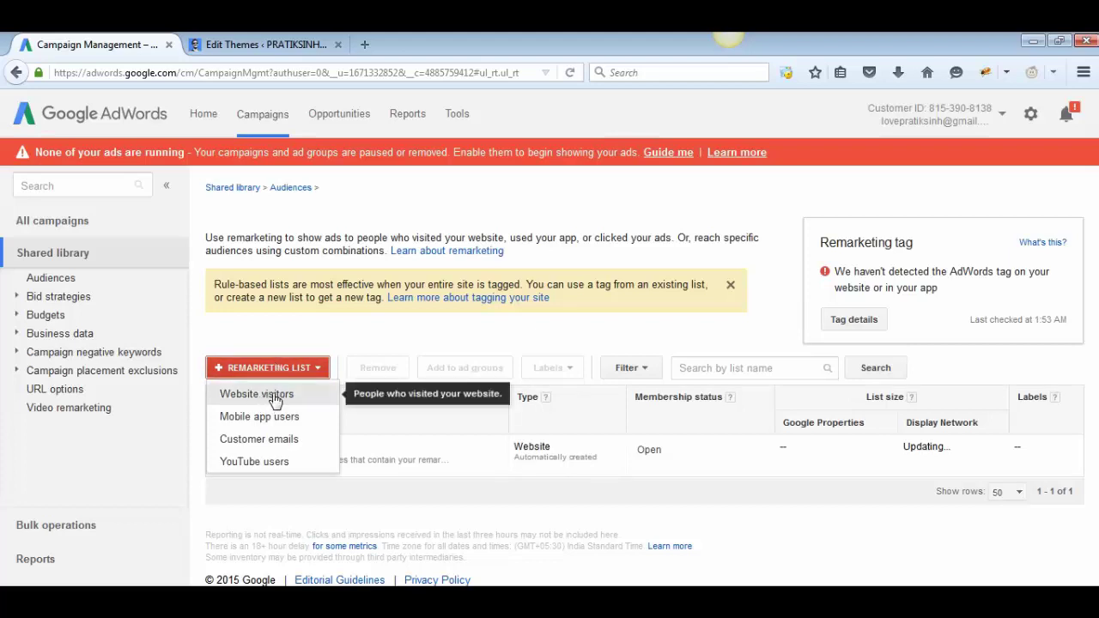
{"action": "left_click", "coordinate": [275, 400]}
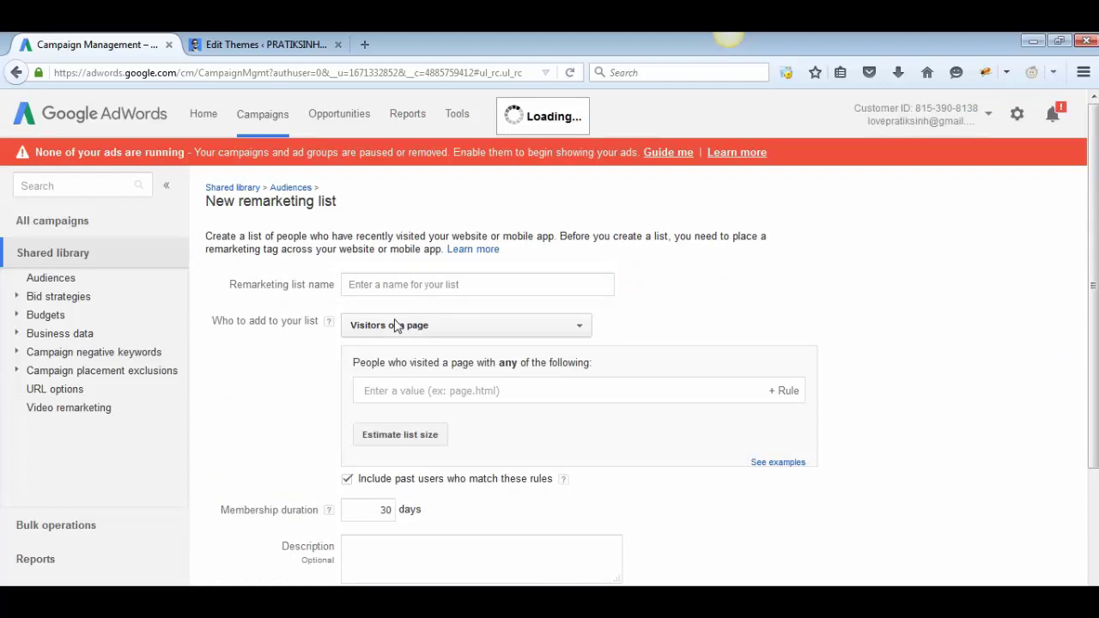
{"action": "left_click", "coordinate": [424, 294]}
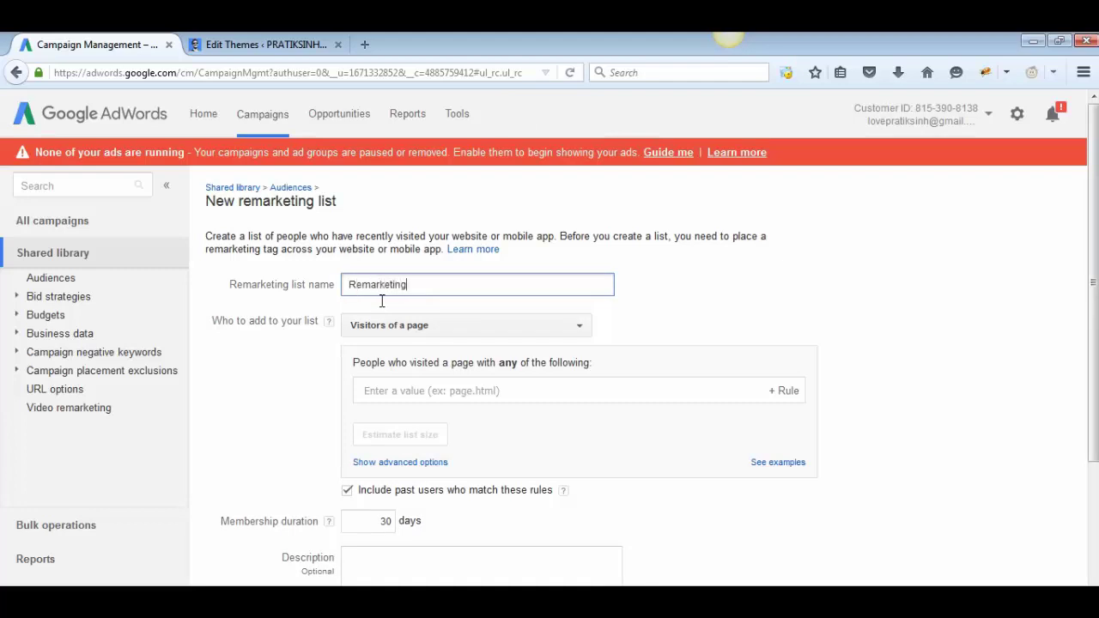
{"action": "left_click", "coordinate": [498, 324]}
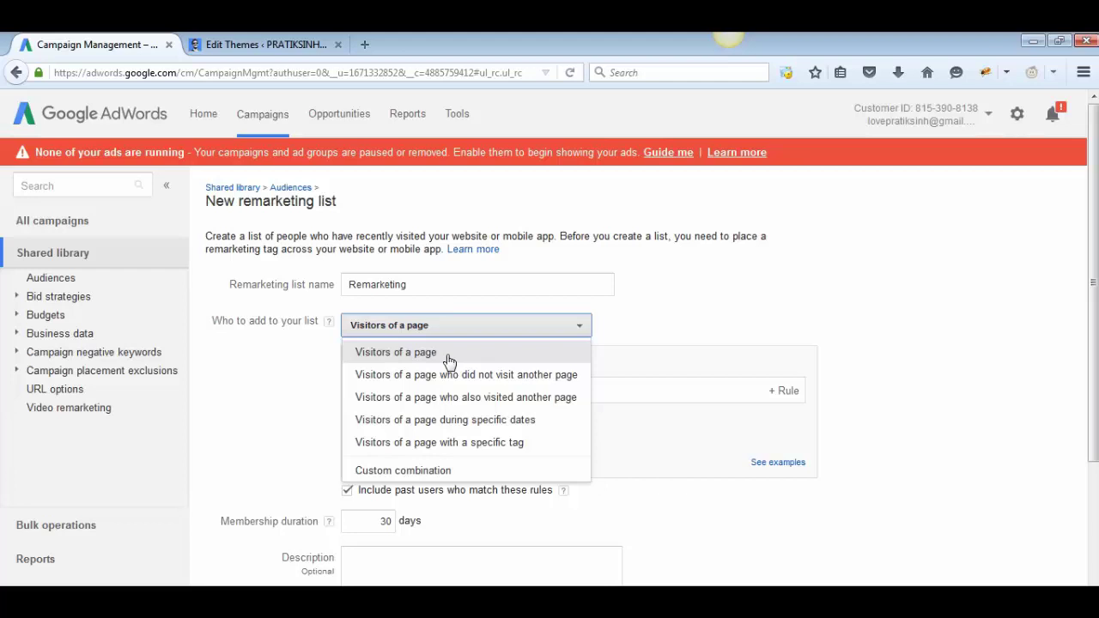
Keep Visitors of a page and add a rule checking that the URL equals a value.
{"action": "left_click", "coordinate": [419, 354]}
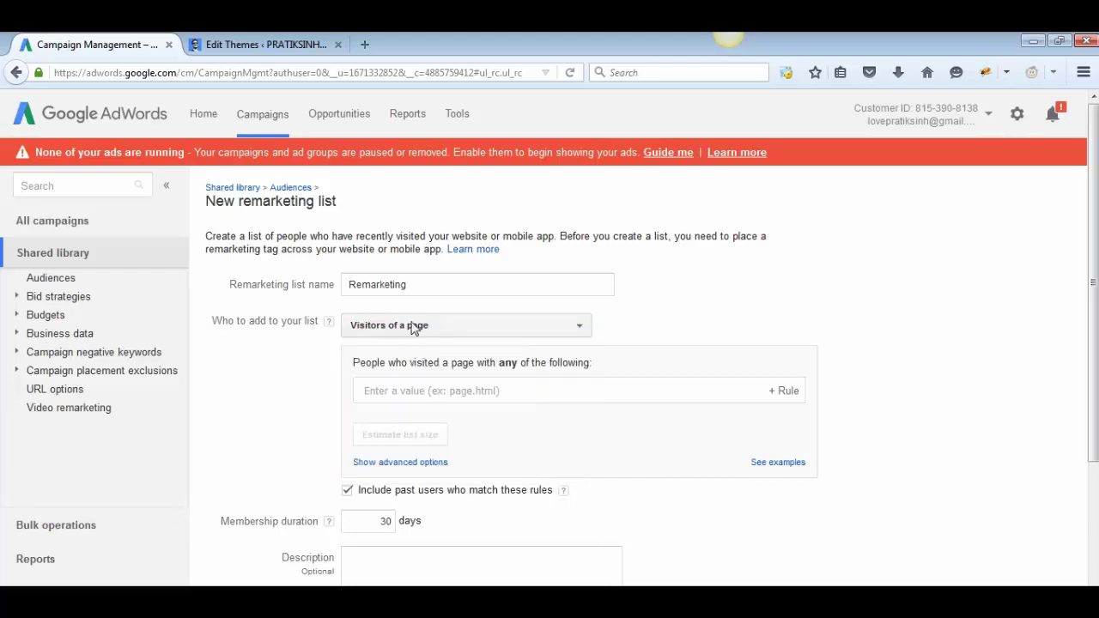
{"action": "left_click", "coordinate": [438, 399]}
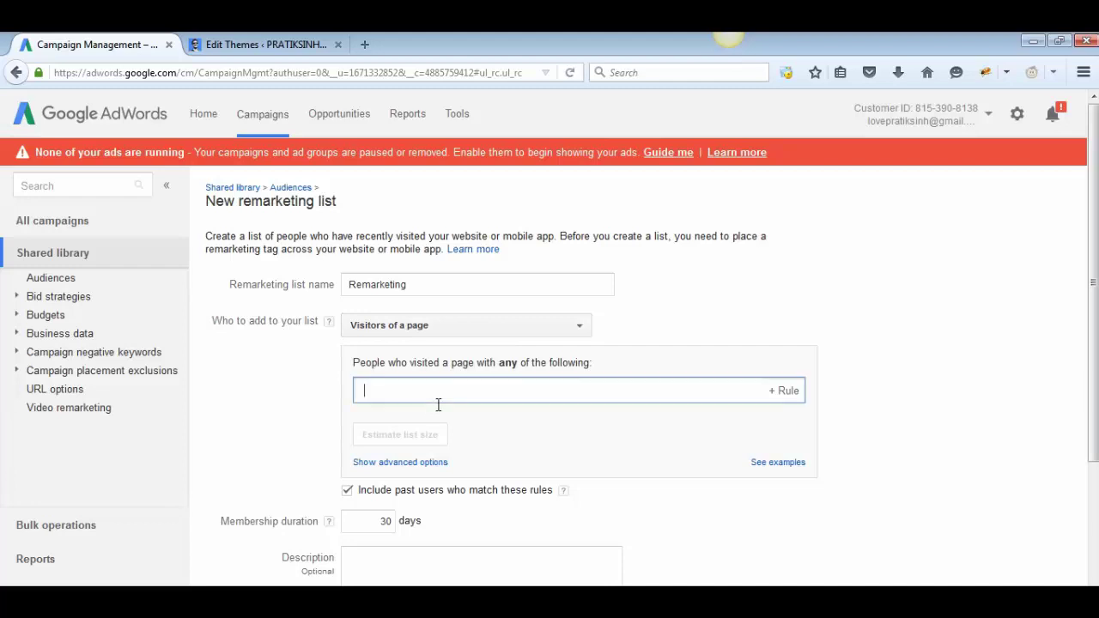
{"action": "left_click", "coordinate": [794, 394]}
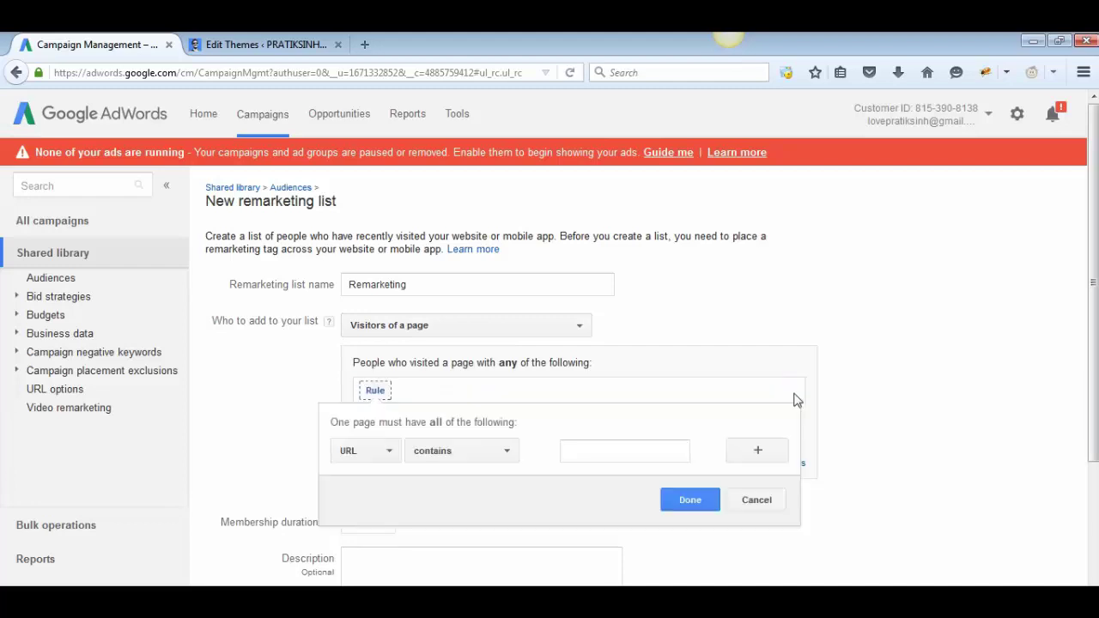
{"action": "left_click", "coordinate": [387, 456]}
{"action": "left_click", "coordinate": [386, 456]}
{"action": "left_click", "coordinate": [432, 461]}
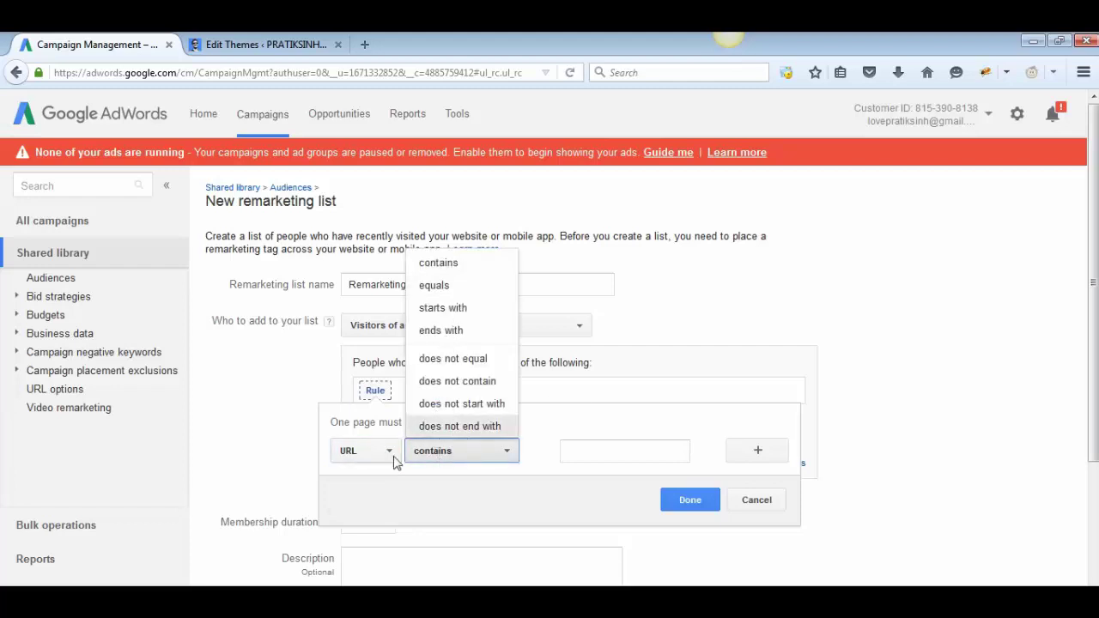
{"action": "left_click", "coordinate": [451, 286]}
{"action": "left_click", "coordinate": [579, 445]}
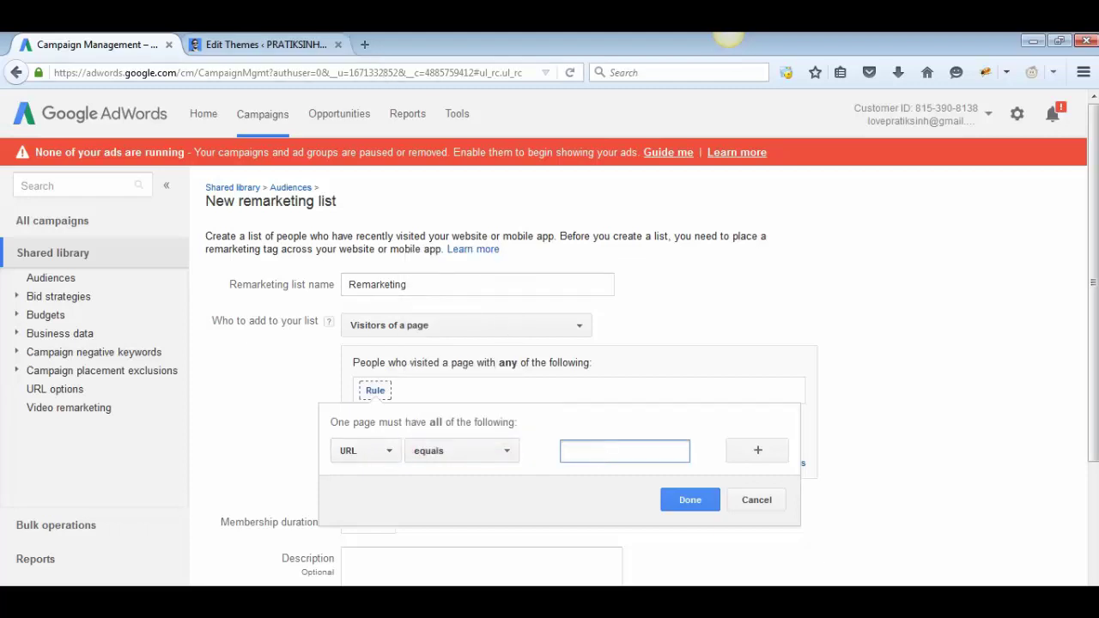
Copy the blog's home page address from a new tab, paste it as the URL value, and save.
{"action": "left_click", "coordinate": [364, 44]}
{"action": "type", "text": "prat"}
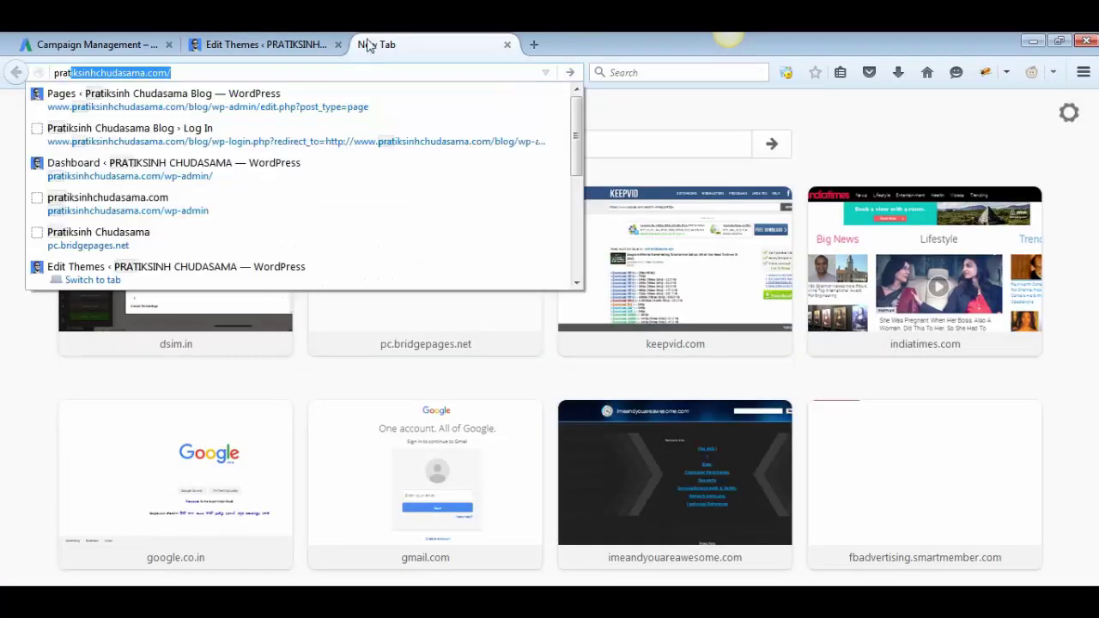
{"action": "key", "text": "Return"}
{"action": "left_click", "coordinate": [339, 82]}
{"action": "key", "text": "ctrl+c"}
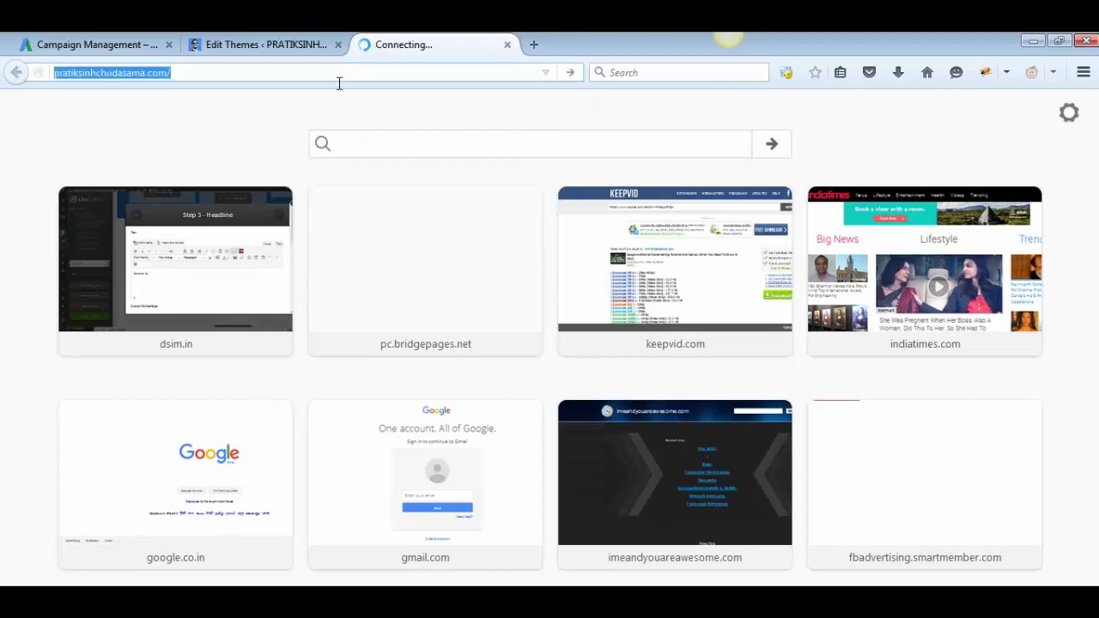
{"action": "left_click", "coordinate": [507, 45]}
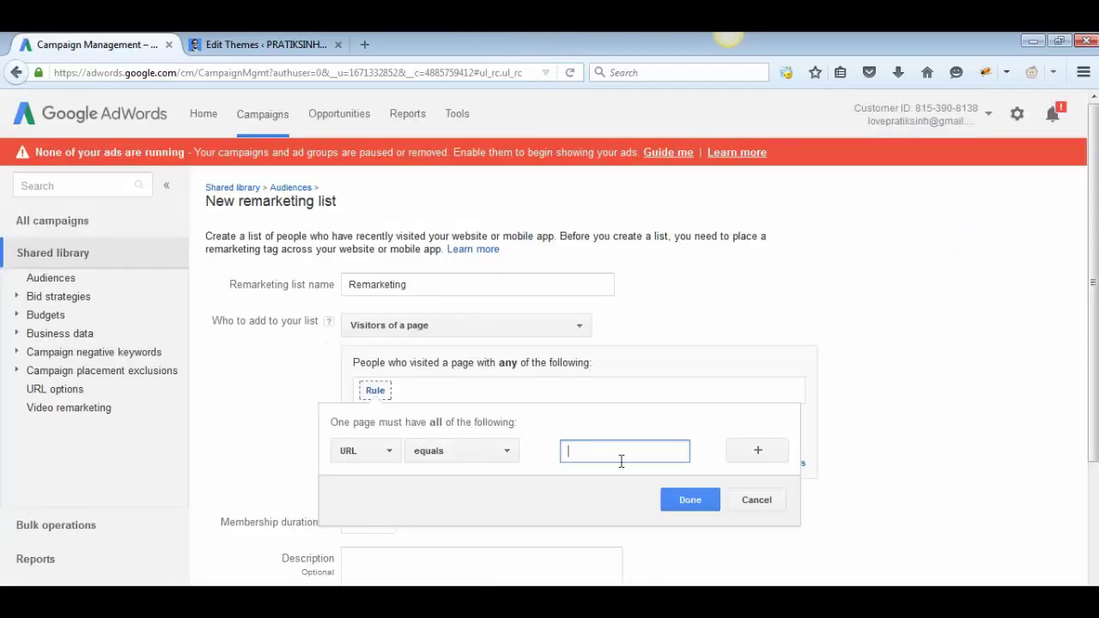
{"action": "key", "text": "ctrl+v"}
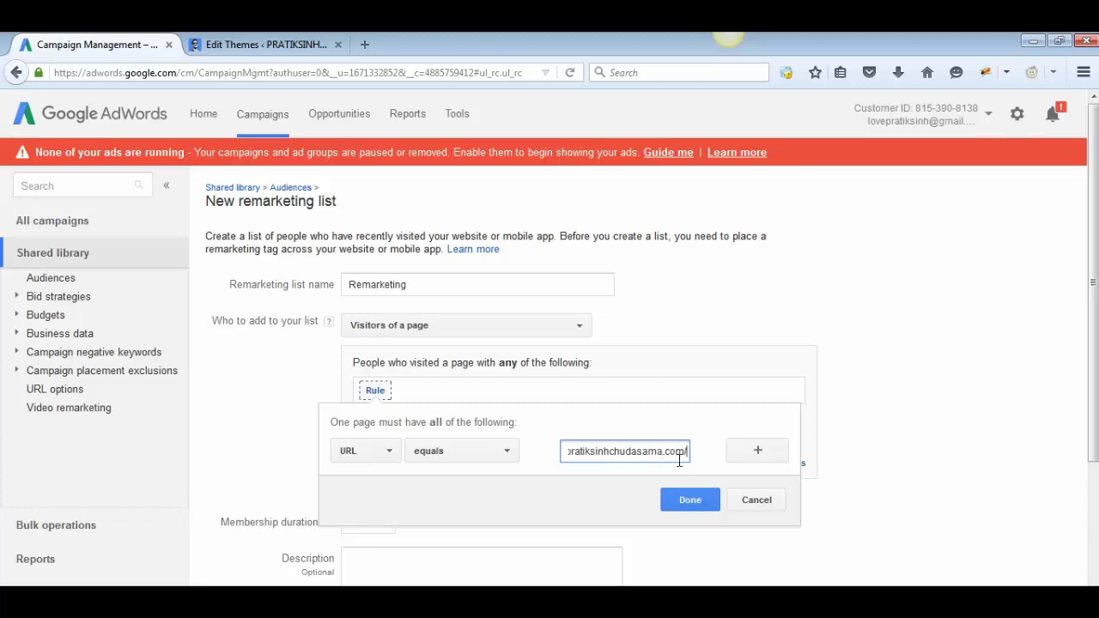
{"action": "left_click", "coordinate": [663, 420]}
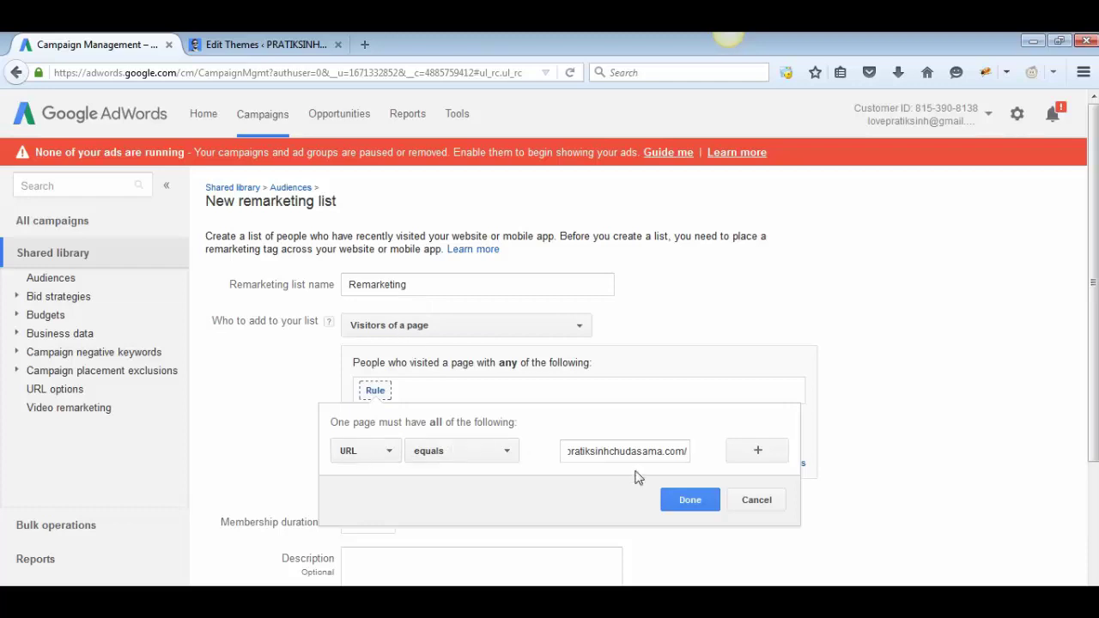
{"action": "left_click", "coordinate": [687, 505]}
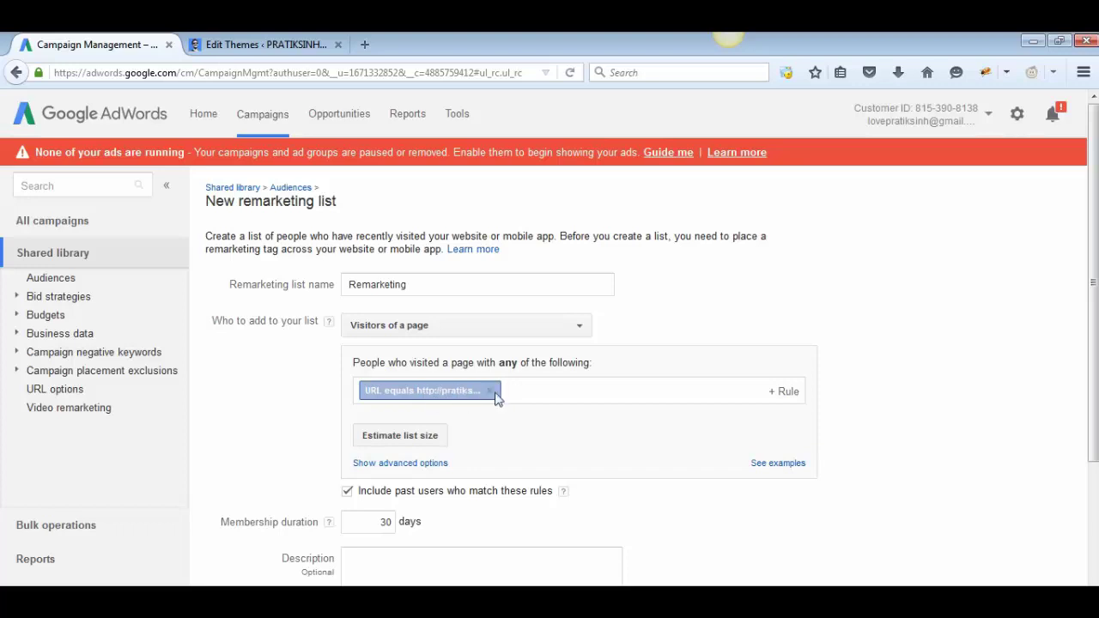
Switch to visitors of a page who did not visit another page and start a URL equals rule.
{"action": "left_click", "coordinate": [436, 334]}
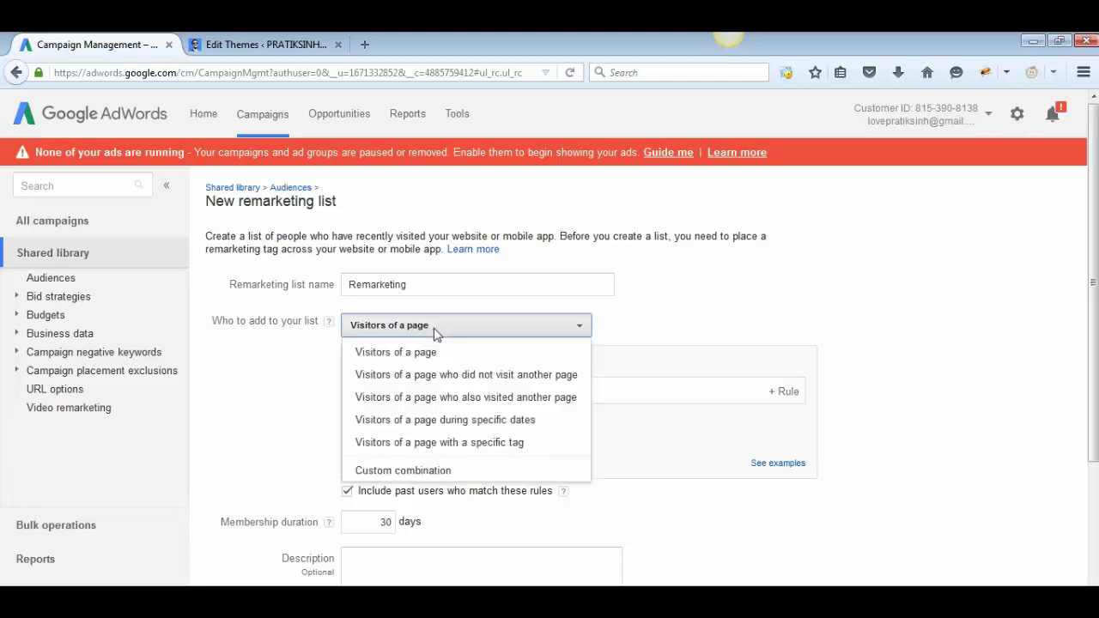
{"action": "left_click", "coordinate": [438, 375]}
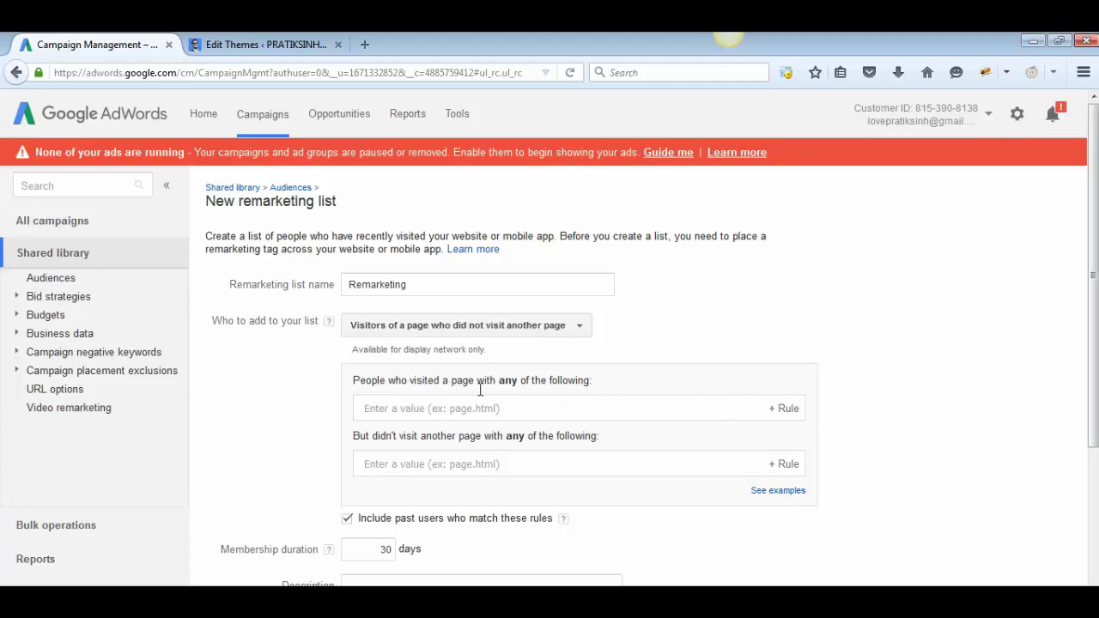
{"action": "left_click", "coordinate": [792, 416]}
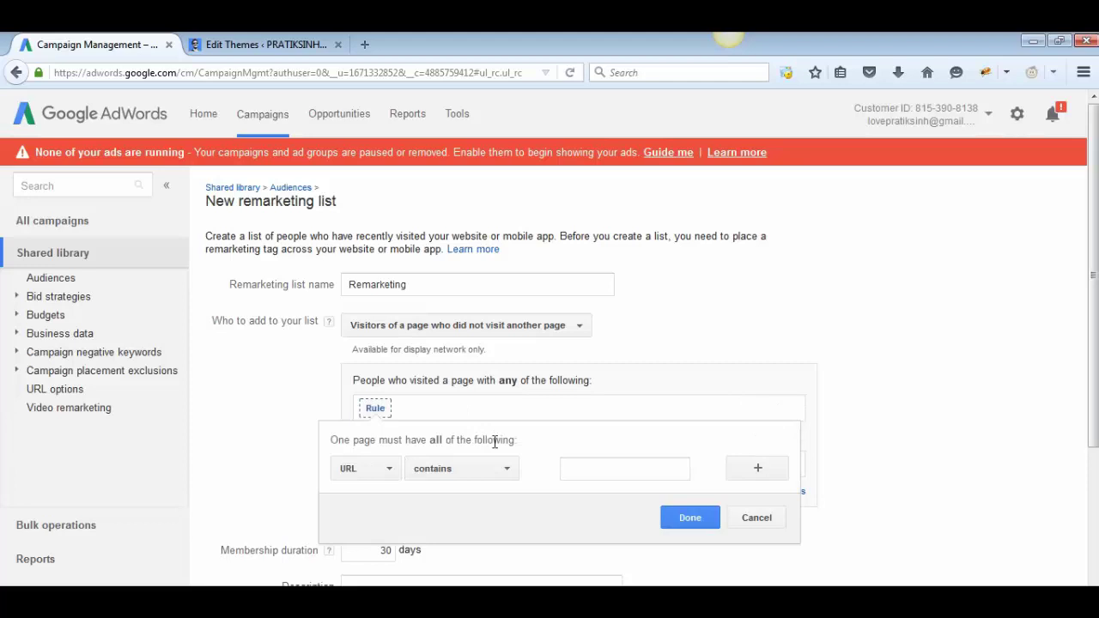
{"action": "left_click", "coordinate": [489, 469]}
{"action": "left_click", "coordinate": [447, 305]}
{"action": "left_click", "coordinate": [596, 473]}
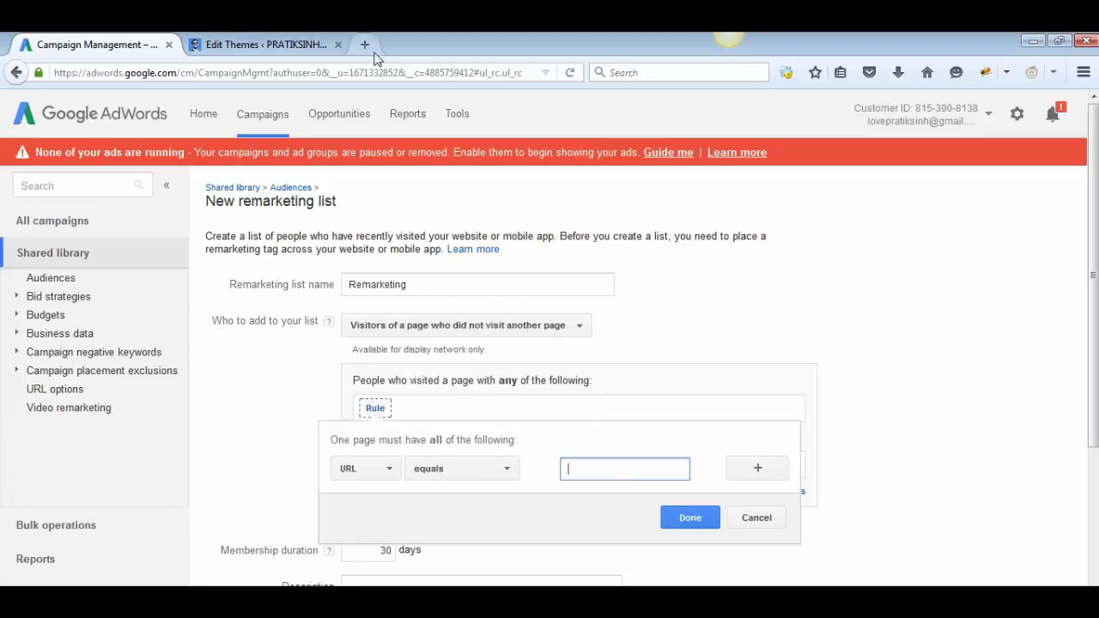
In a new tab, type the blog's subscribe-for-goodies page address.
{"action": "left_click", "coordinate": [366, 45]}
{"action": "type", "text": "pratiksin"}
{"action": "key", "text": "End"}
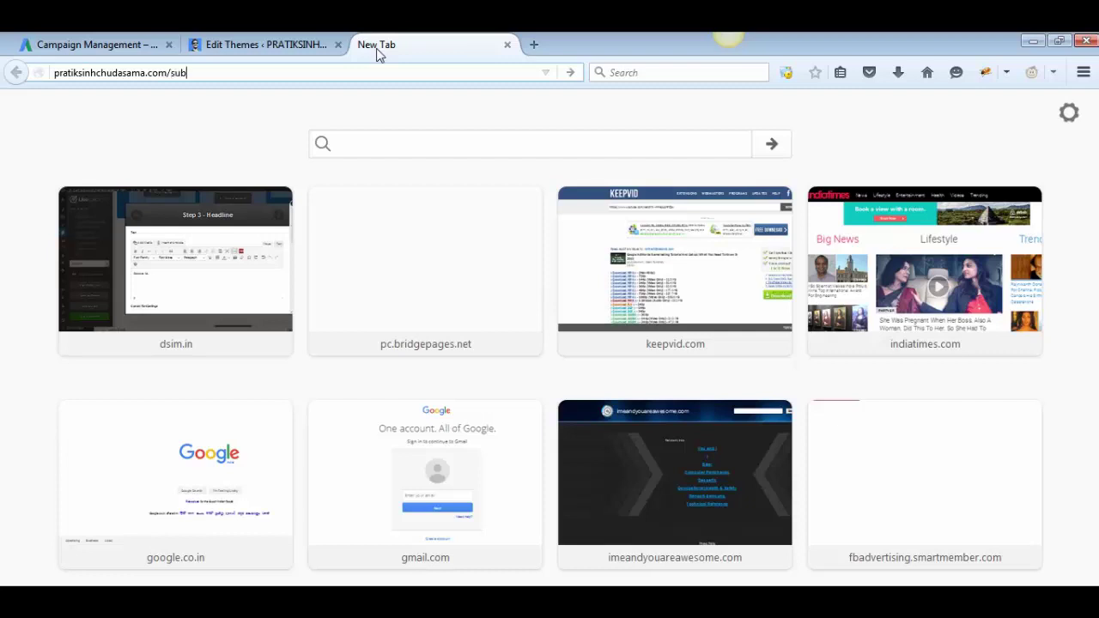
{"action": "type", "text": "be-for-goodies"}
Load the subscribe-for-goodies page, open its signup popup, and select the page address.
{"action": "key", "text": "Return"}
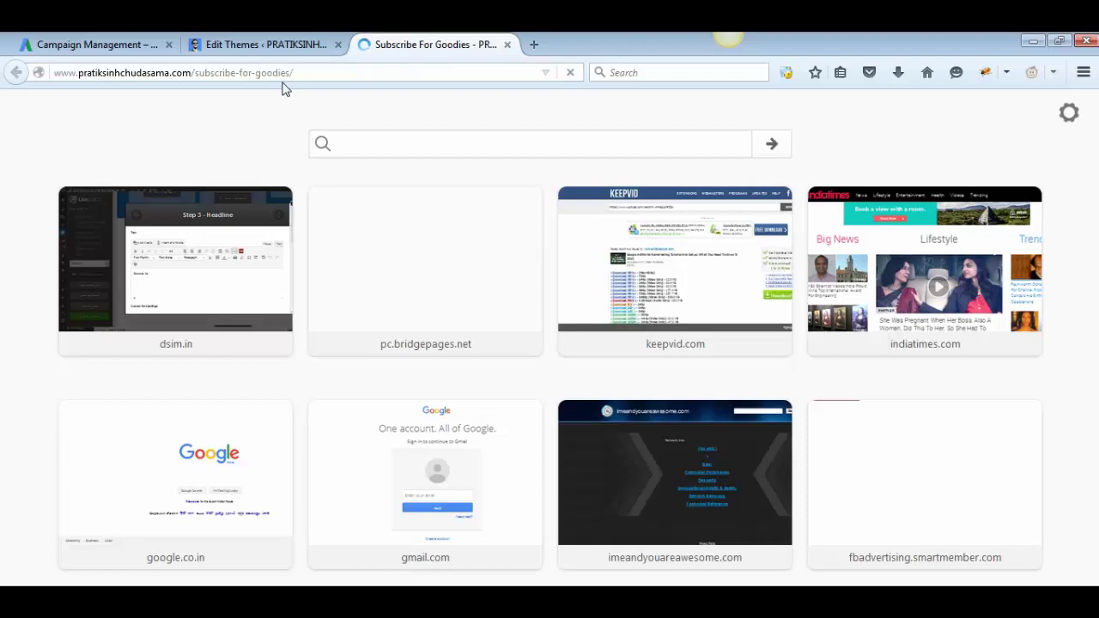
{"action": "left_click", "coordinate": [283, 73]}
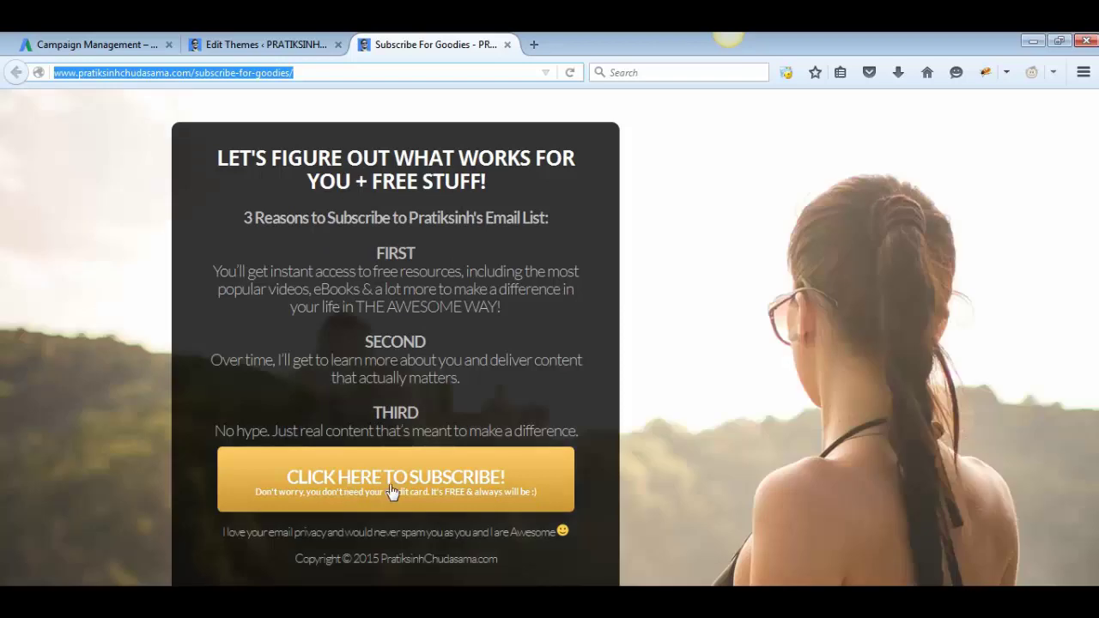
{"action": "left_click", "coordinate": [393, 486]}
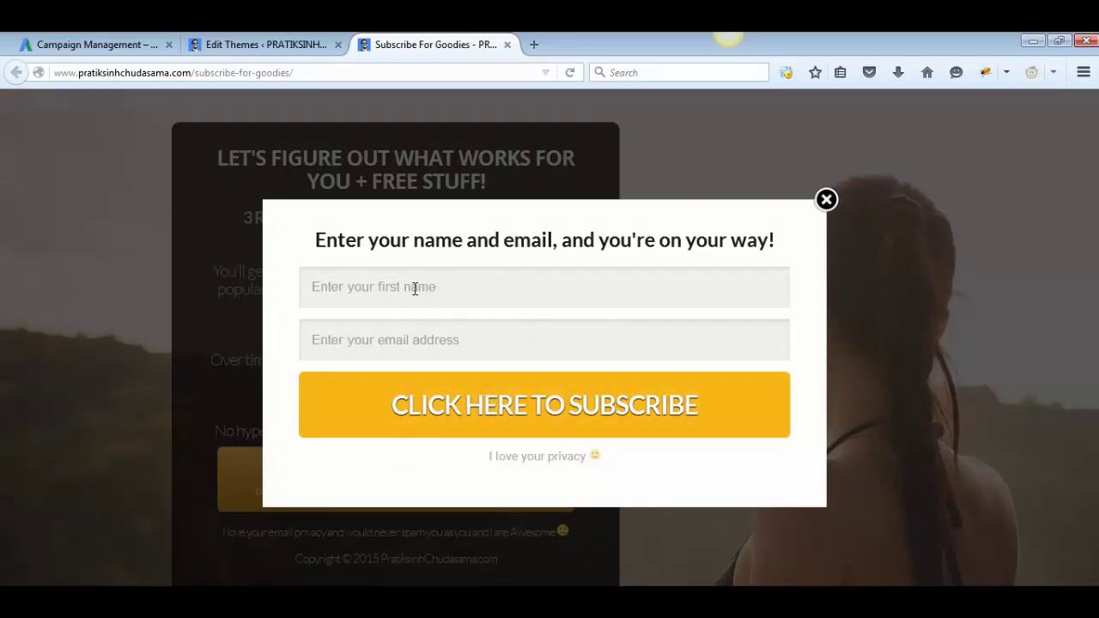
{"action": "left_click", "coordinate": [279, 76]}
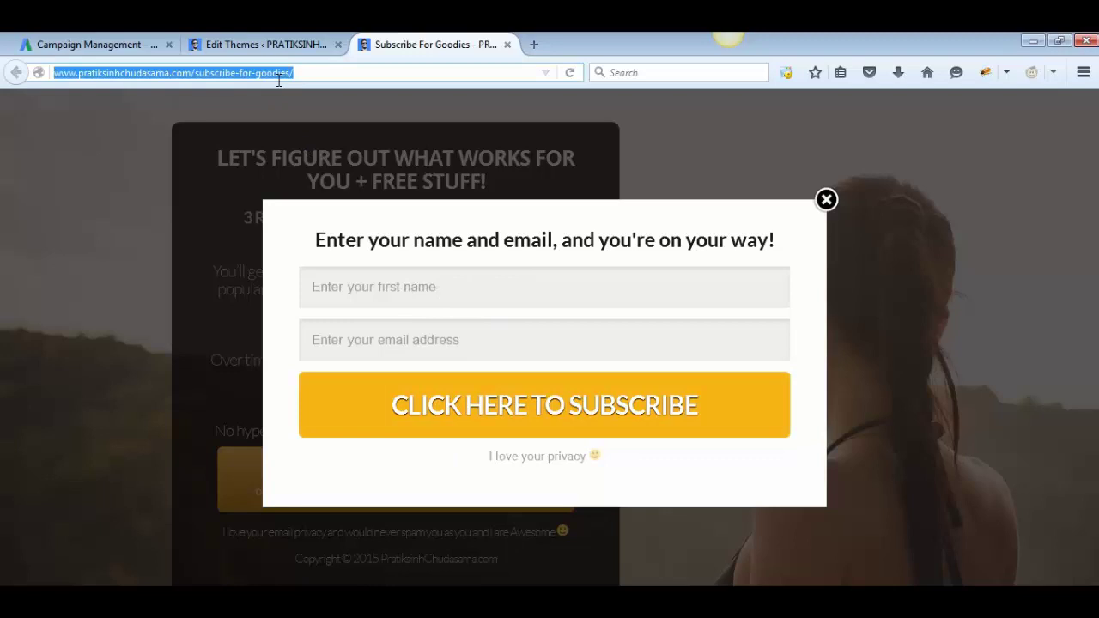
Paste the subscribe-for-goodies address as the visited-page URL equals value and confirm the rule.
{"action": "left_click", "coordinate": [95, 44]}
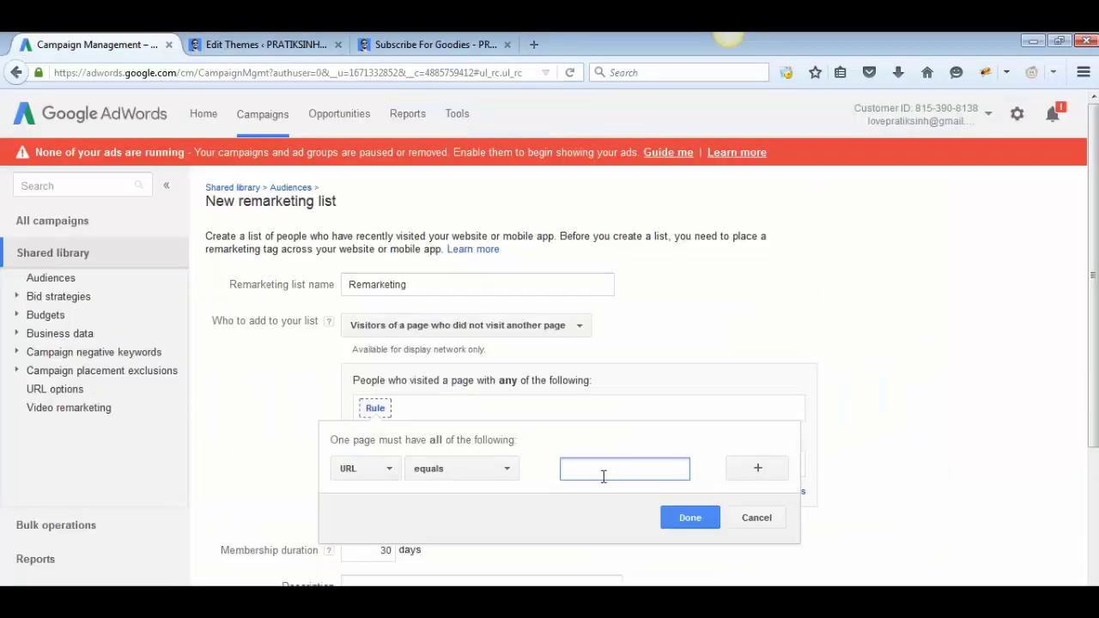
{"action": "left_click", "coordinate": [461, 47]}
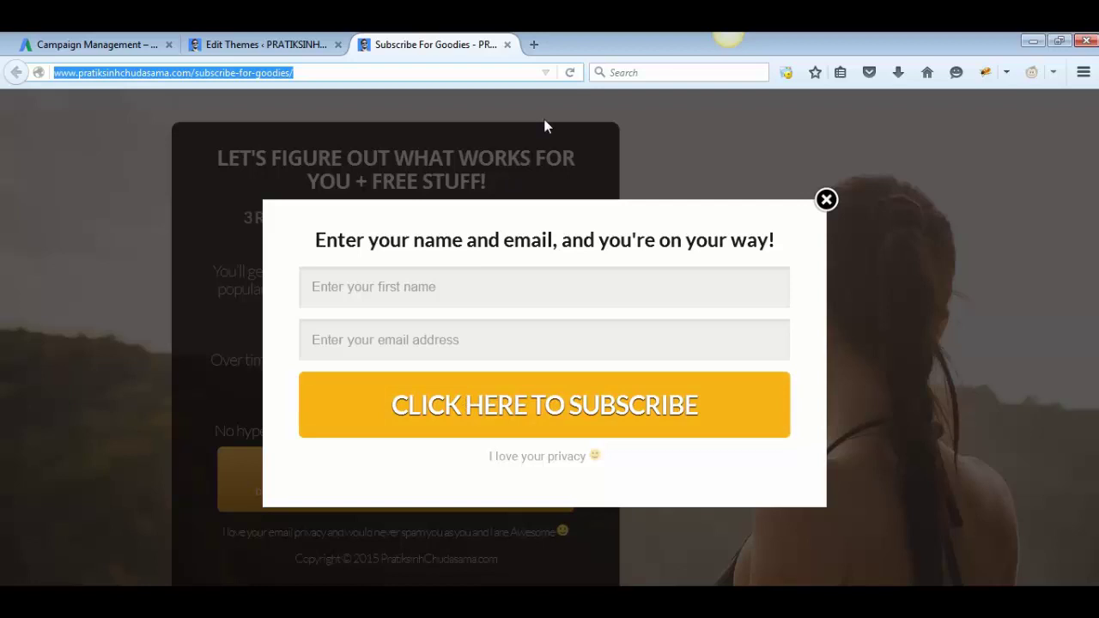
{"action": "left_click", "coordinate": [94, 44]}
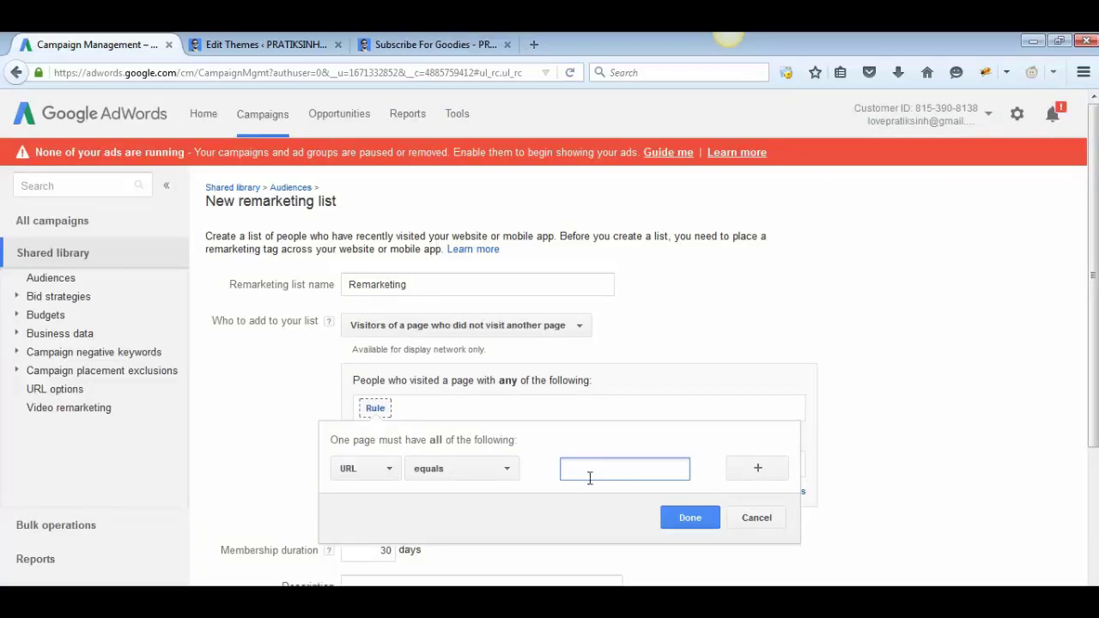
{"action": "key", "text": "ctrl+v"}
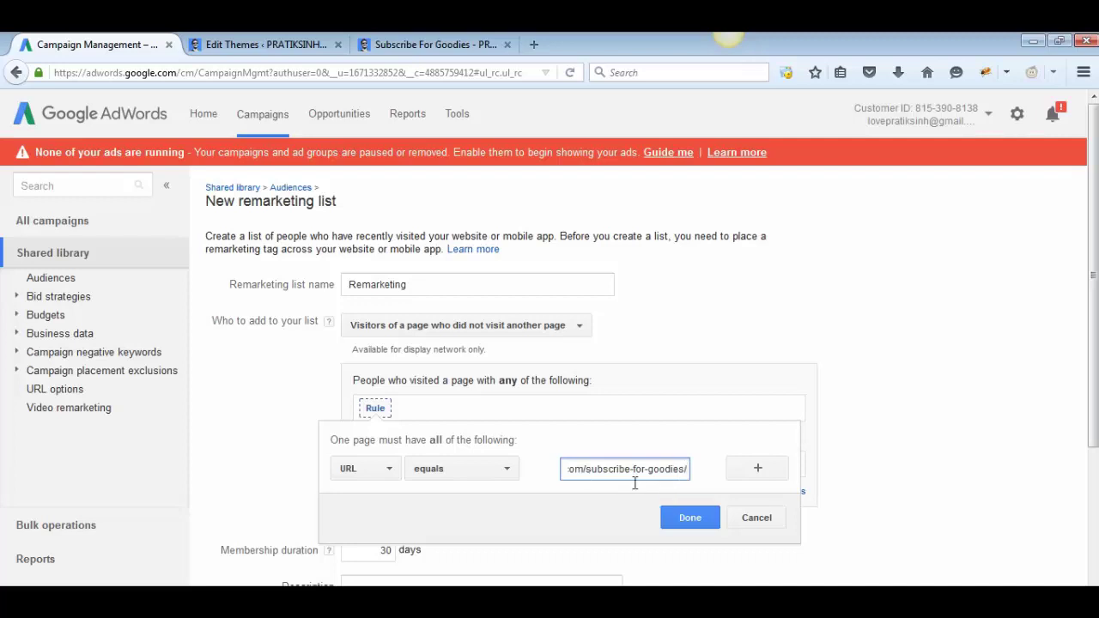
{"action": "left_click", "coordinate": [687, 518]}
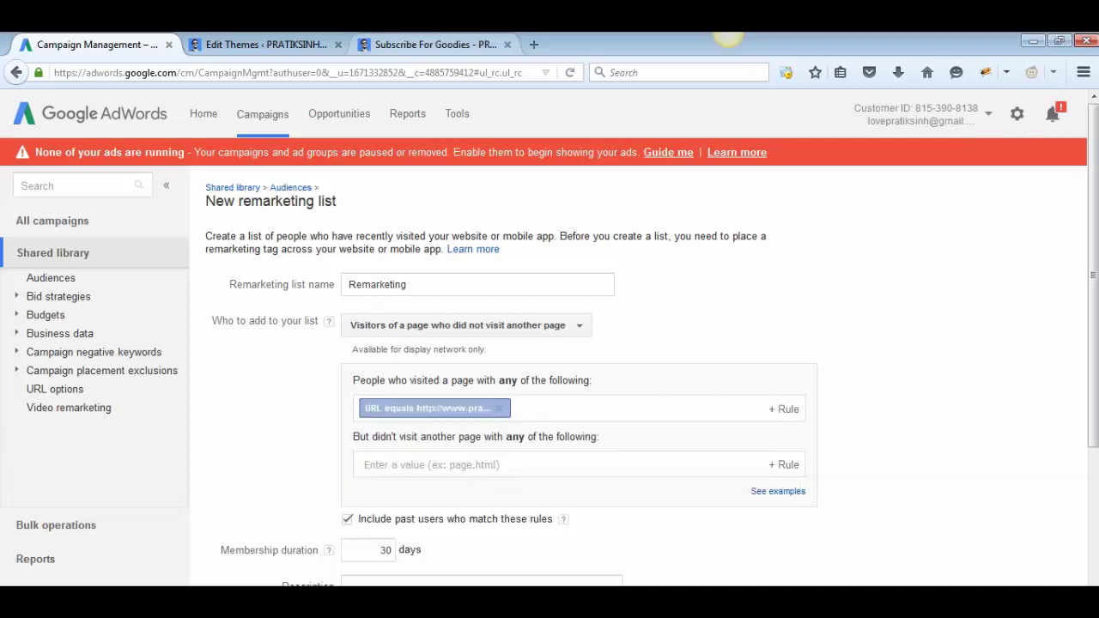
Try the guessed thank-you page address ending in /thanks-for-subscription.
{"action": "left_click", "coordinate": [481, 469]}
{"action": "key", "text": "ctrl+3"}
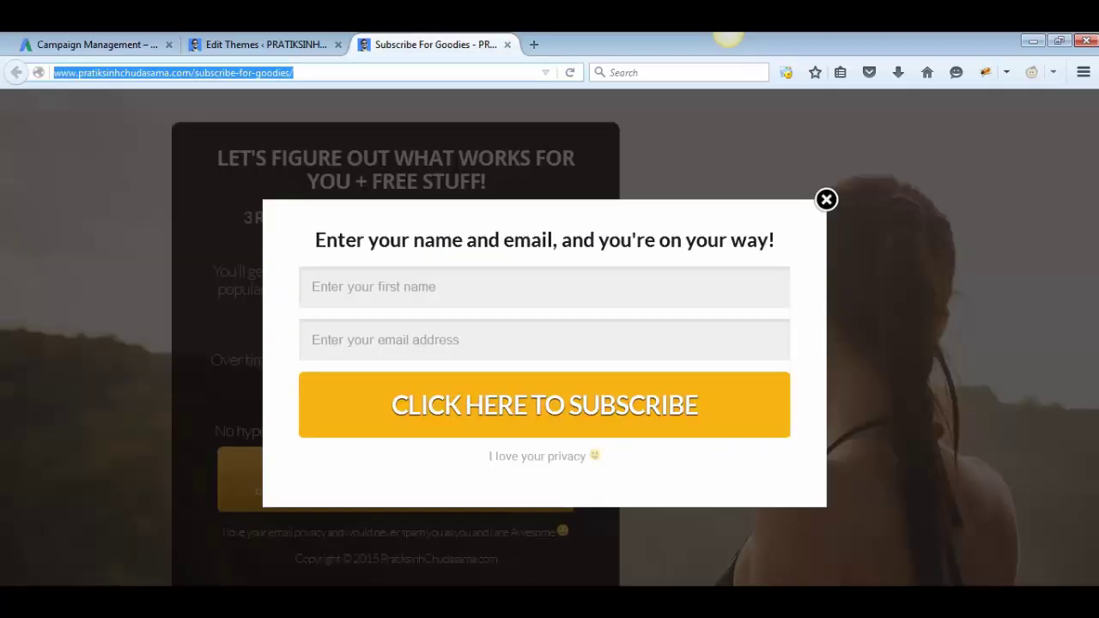
{"action": "left_click", "coordinate": [427, 74]}
{"action": "key", "text": "BackSpace"}
{"action": "key", "text": "BackSpace"}
{"action": "key", "text": "BackSpace"}
{"action": "key", "text": "BackSpace"}
{"action": "key", "text": "BackSpace"}
{"action": "key", "text": "BackSpace"}
{"action": "key", "text": "BackSpace"}
{"action": "key", "text": "BackSpace"}
{"action": "key", "text": "BackSpace"}
{"action": "key", "text": "BackSpace"}
{"action": "key", "text": "BackSpace"}
{"action": "key", "text": "BackSpace"}
{"action": "key", "text": "BackSpace"}
{"action": "key", "text": "BackSpace"}
{"action": "key", "text": "BackSpace"}
{"action": "key", "text": "BackSpace"}
{"action": "key", "text": "BackSpace"}
{"action": "key", "text": "BackSpace"}
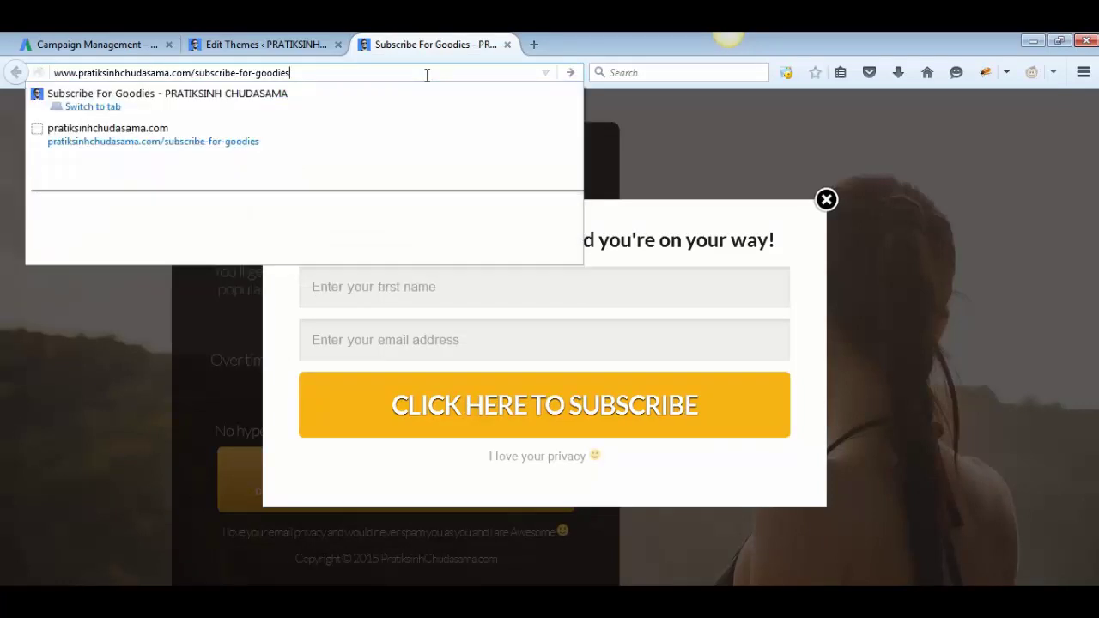
{"action": "key", "text": "BackSpace"}
{"action": "key", "text": "BackSpace"}
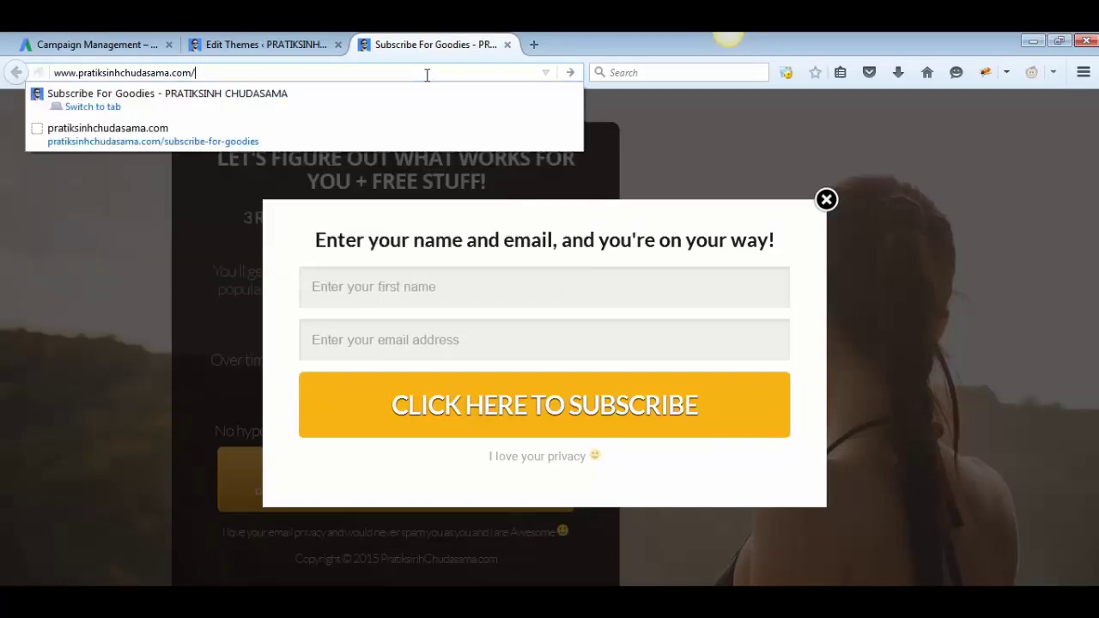
{"action": "type", "text": "thanks"}
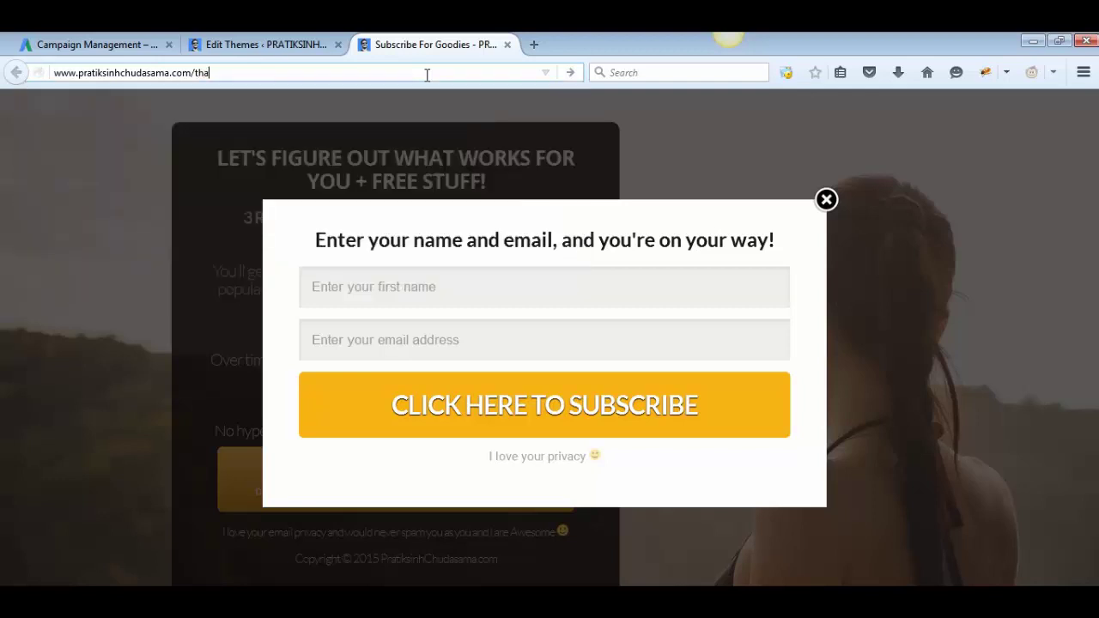
{"action": "type", "text": "-for-subscription"}
{"action": "key", "text": "Return"}
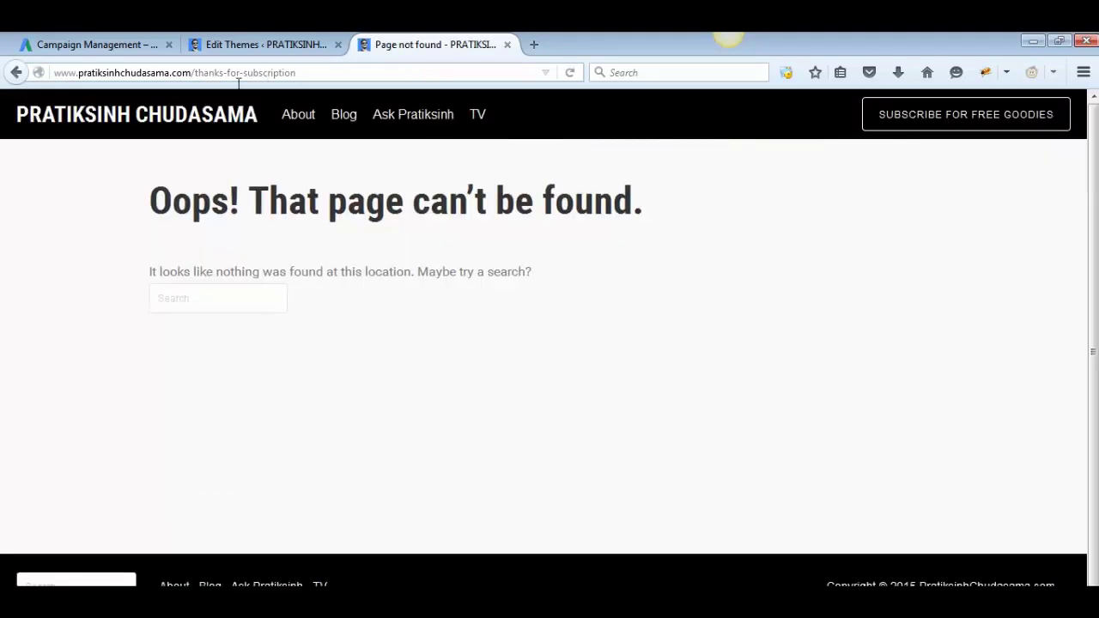
Try /thank-you-for-subscription, then go back to the subscribe page after both show not found.
{"action": "left_click", "coordinate": [232, 79]}
{"action": "key", "text": "End"}
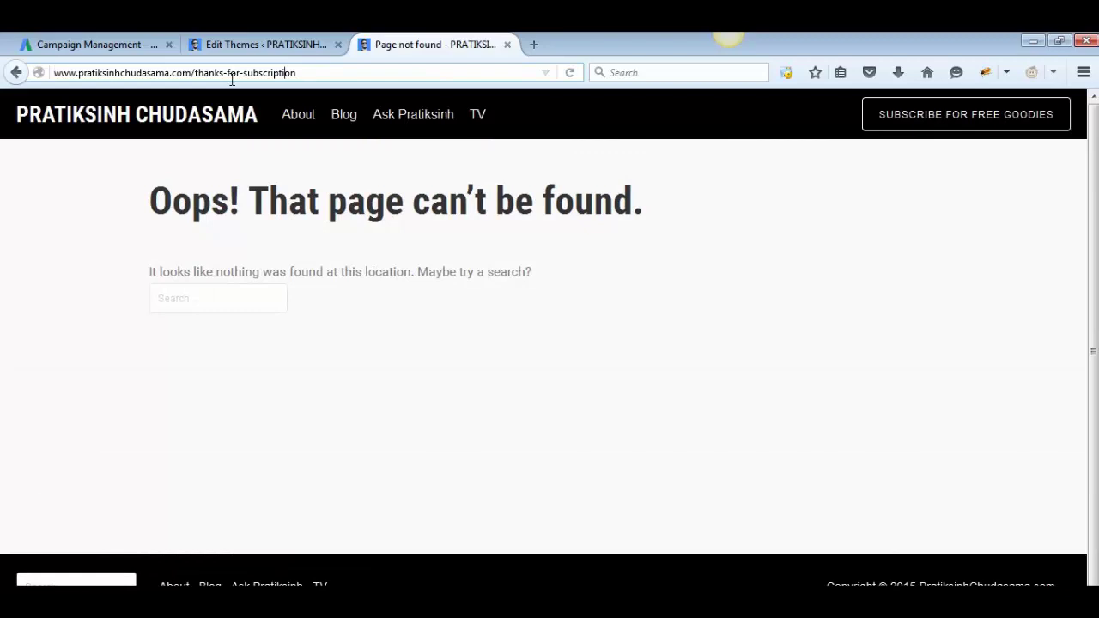
{"action": "key", "text": "BackSpace"}
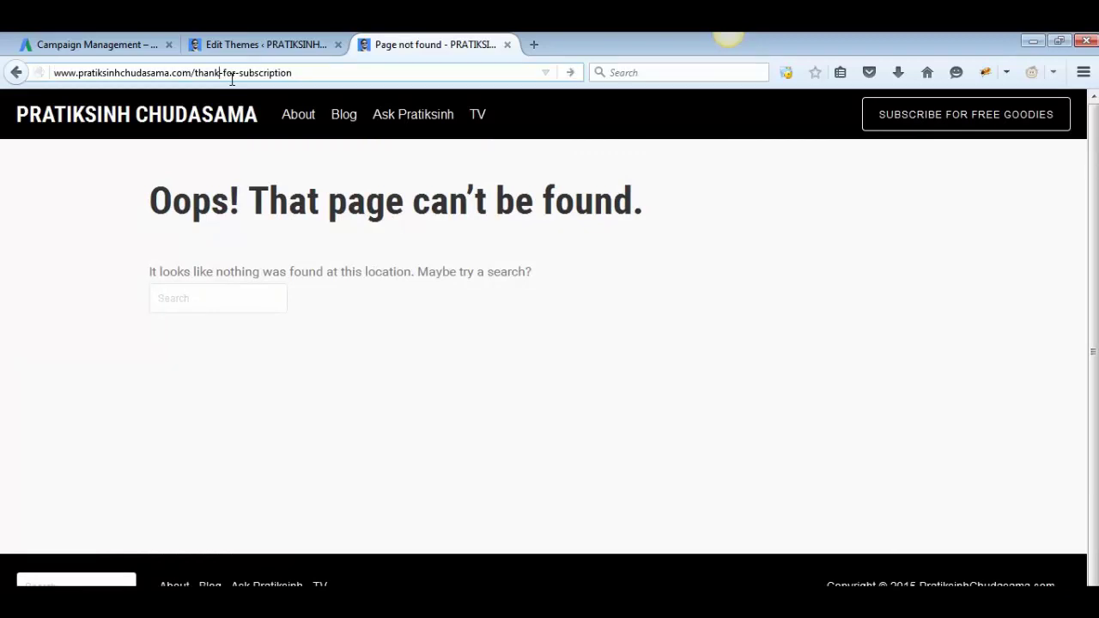
{"action": "type", "text": "-you"}
{"action": "key", "text": "Return"}
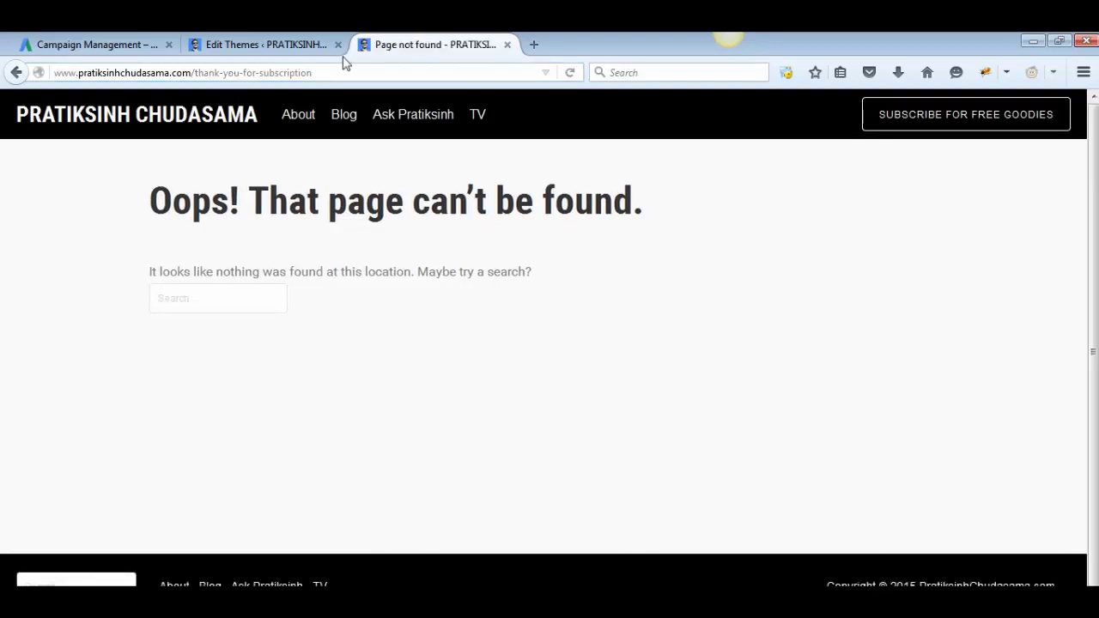
{"action": "left_click", "coordinate": [21, 76]}
{"action": "left_click", "coordinate": [17, 74]}
Submit the signup popup with a first name and e-mail, then copy the thank-you-again page address.
{"action": "left_click", "coordinate": [363, 490]}
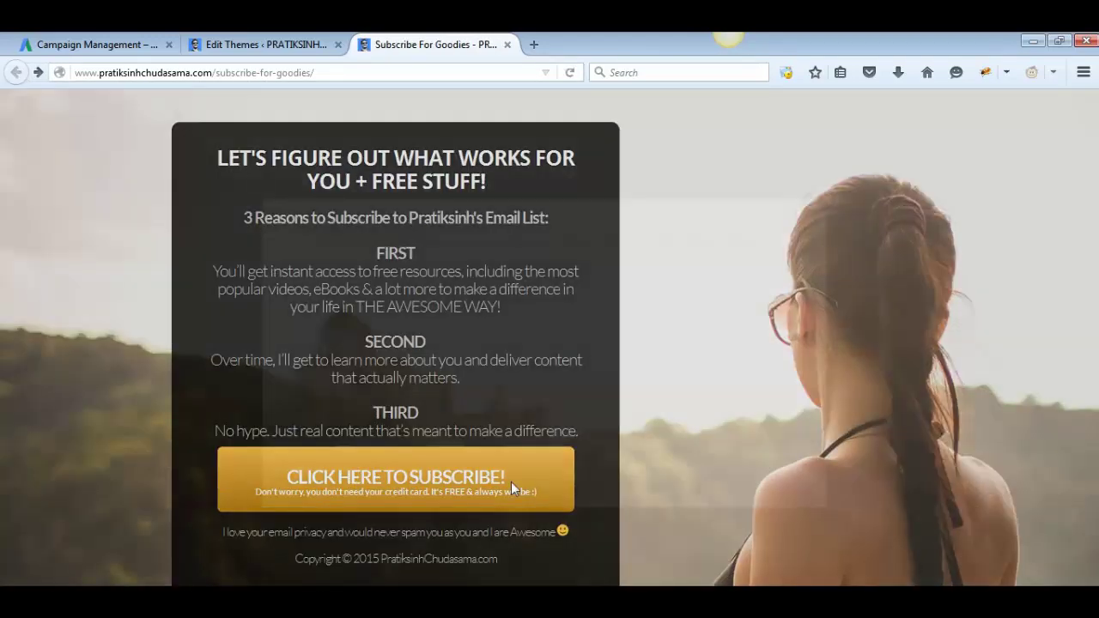
{"action": "left_click", "coordinate": [476, 283]}
{"action": "type", "text": "ljdlaf"}
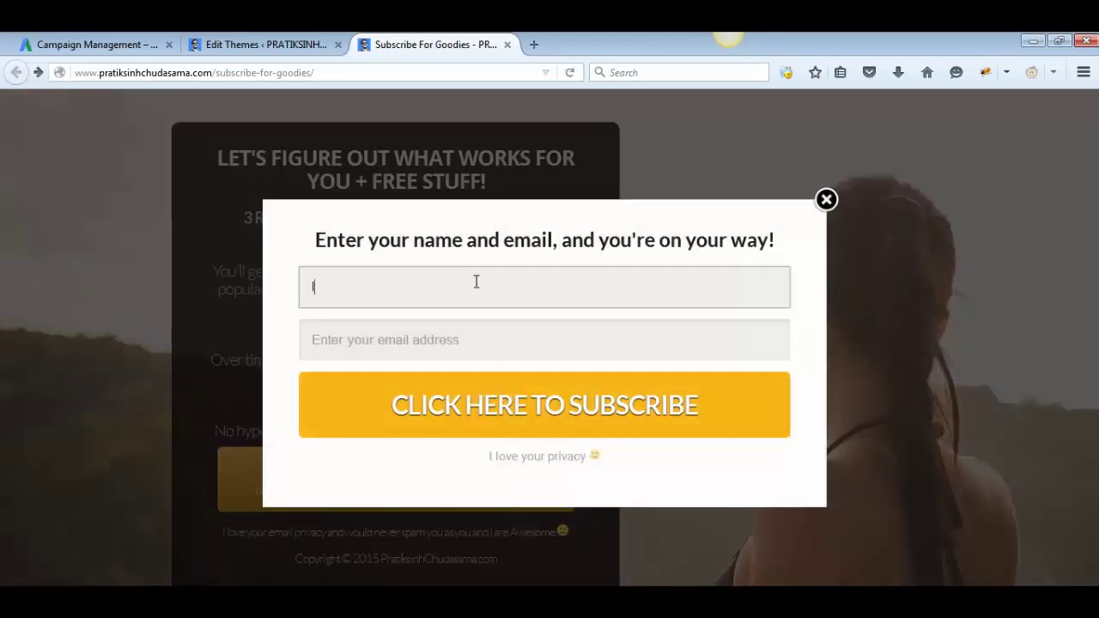
{"action": "left_click", "coordinate": [463, 343]}
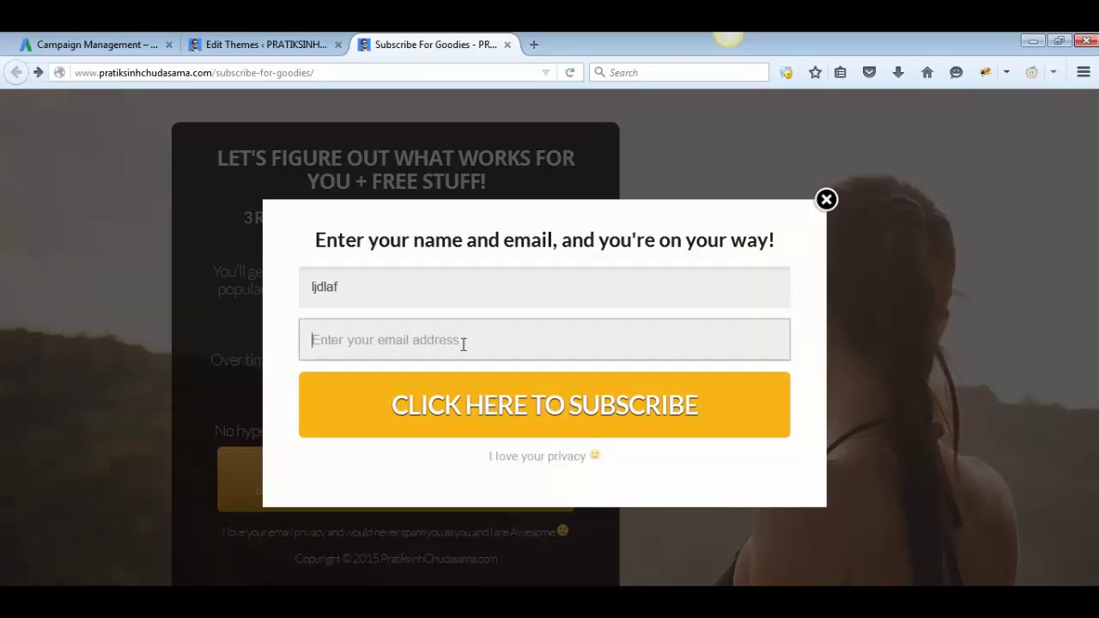
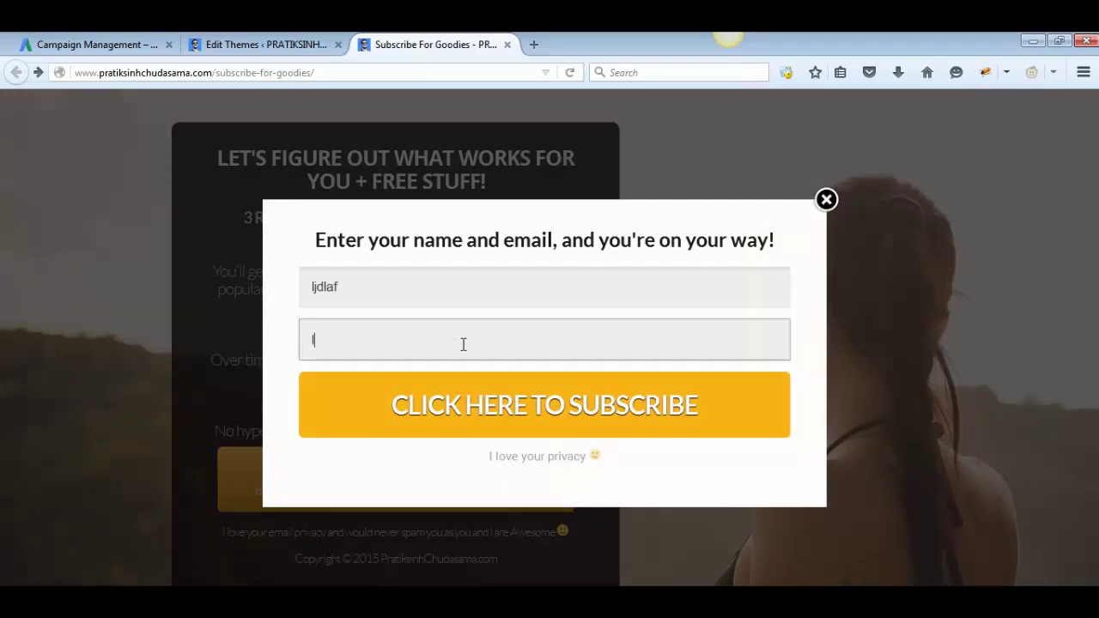
{"action": "left_click", "coordinate": [492, 421]}
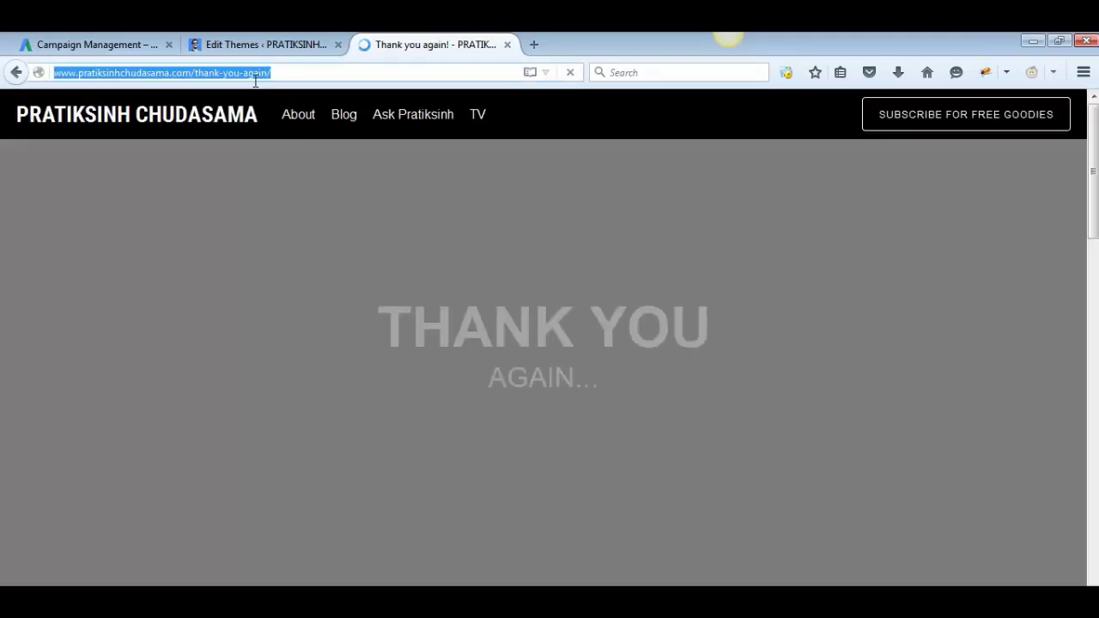
{"action": "left_click", "coordinate": [256, 76]}
{"action": "key", "text": "ctrl+c"}
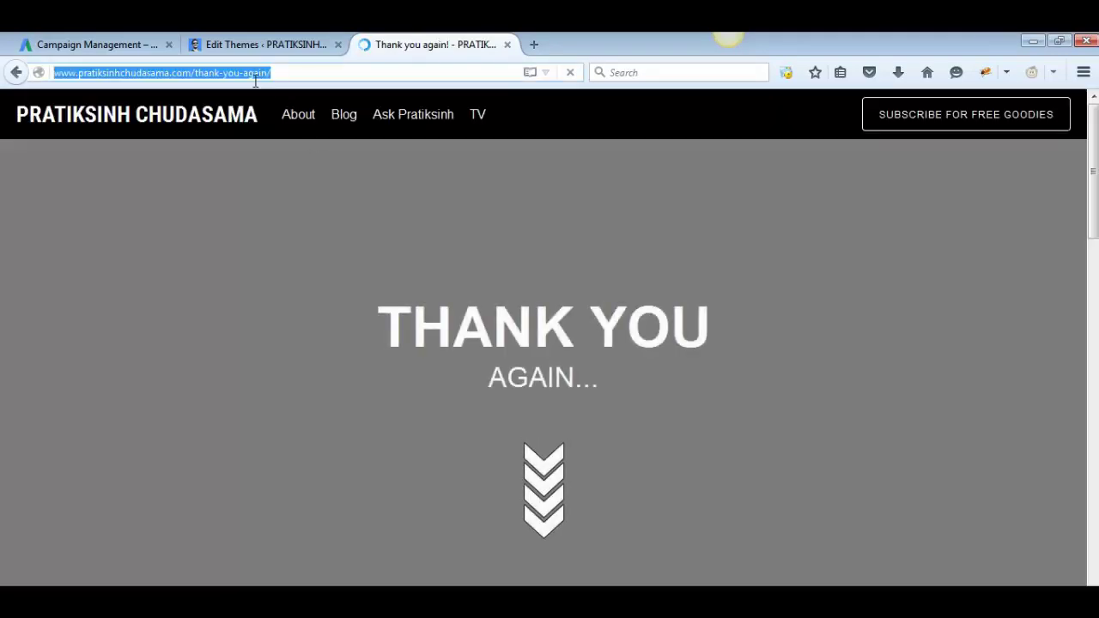
{"action": "left_click", "coordinate": [93, 44]}
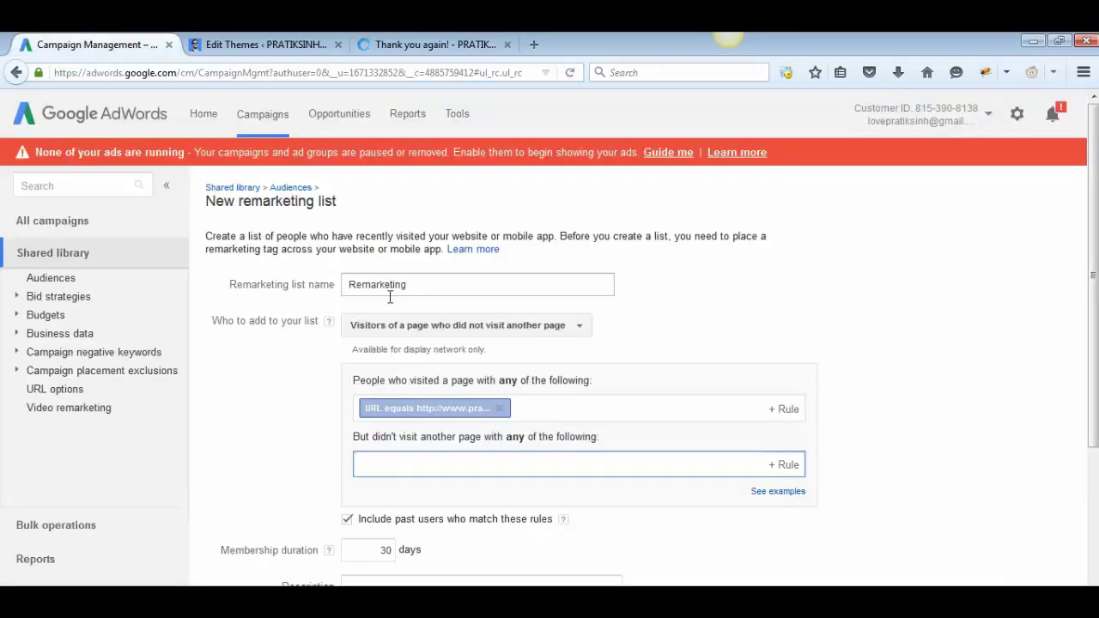
Clear the stray paste, then add a didn't-visit rule: URL equals the thank-you-again page.
{"action": "key", "text": "ctrl+v"}
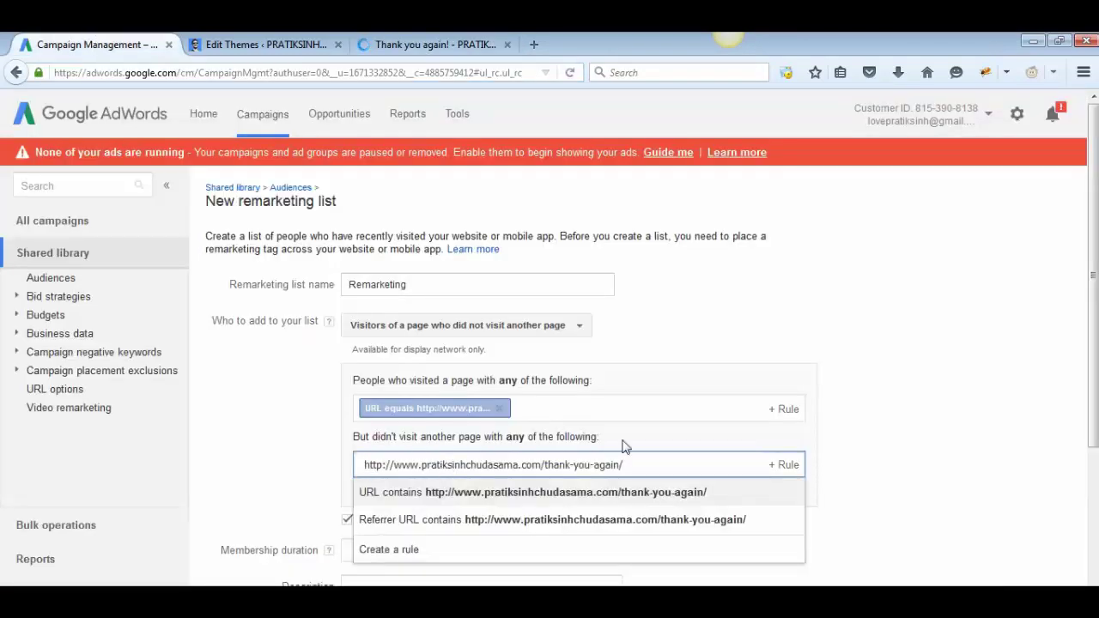
{"action": "left_click_drag", "start_coordinate": [650, 469], "coordinate": [338, 456]}
{"action": "key", "text": "BackSpace"}
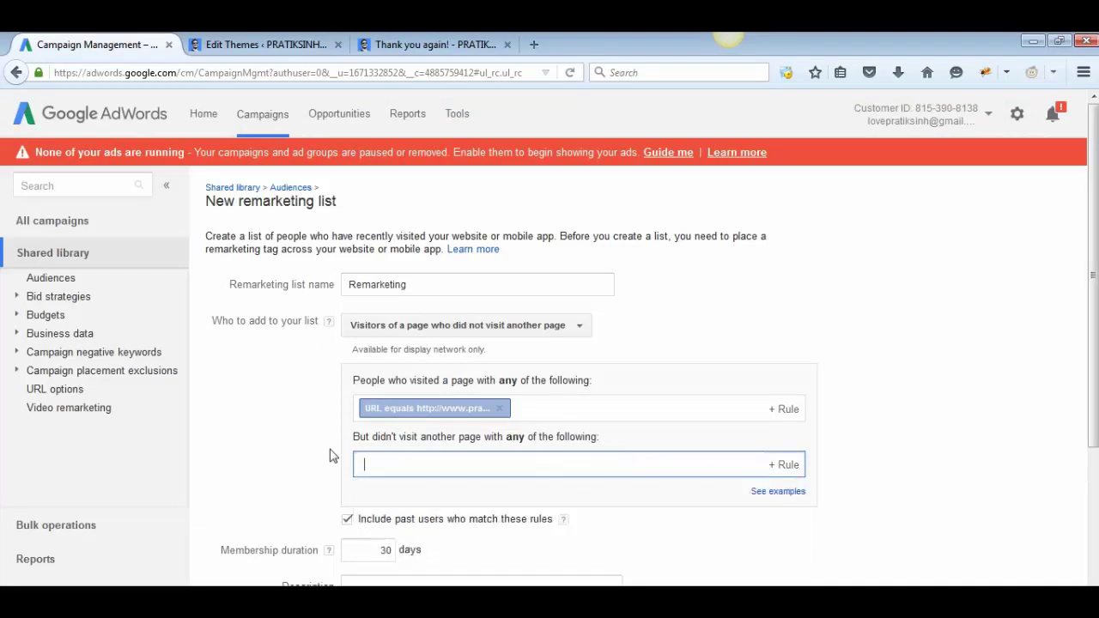
{"action": "left_click", "coordinate": [798, 466]}
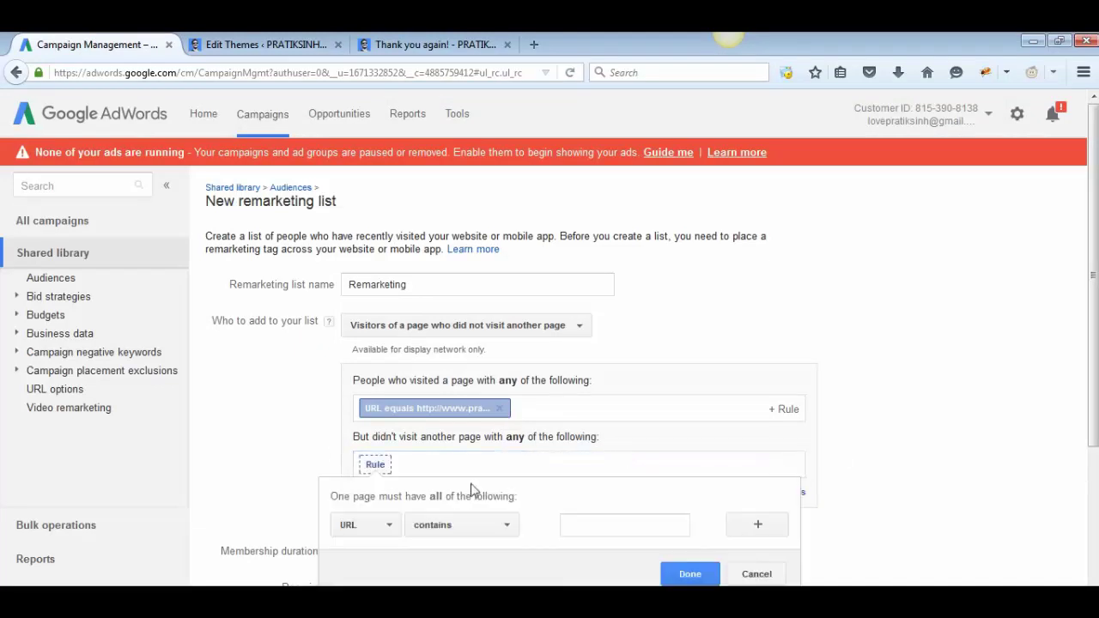
{"action": "left_click", "coordinate": [451, 526]}
{"action": "left_click", "coordinate": [450, 365]}
{"action": "left_click", "coordinate": [581, 527]}
{"action": "key", "text": "ctrl+v"}
{"action": "left_click", "coordinate": [688, 574]}
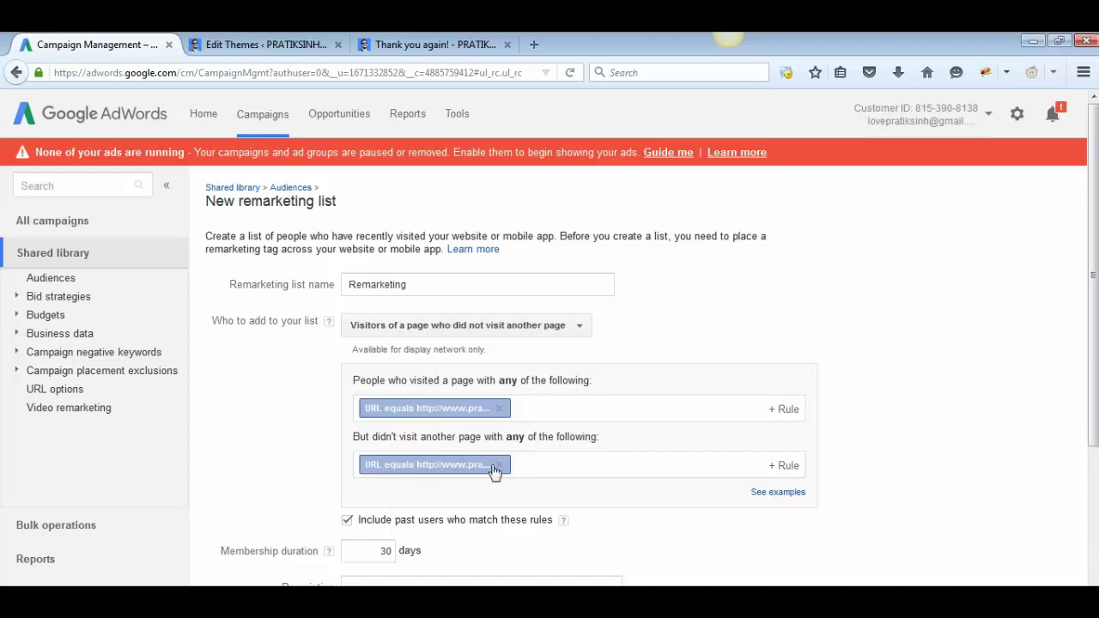
Show the six audience options under 'Who to add to your list', leaving the current choice unchanged.
{"action": "left_click", "coordinate": [426, 332]}
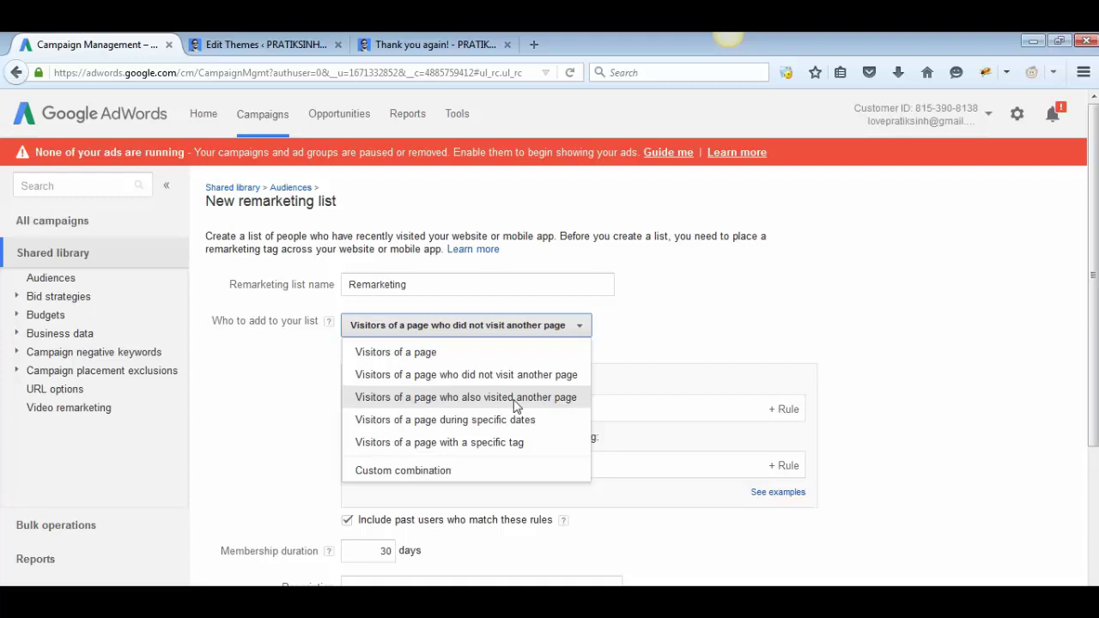
{"action": "left_click", "coordinate": [695, 329]}
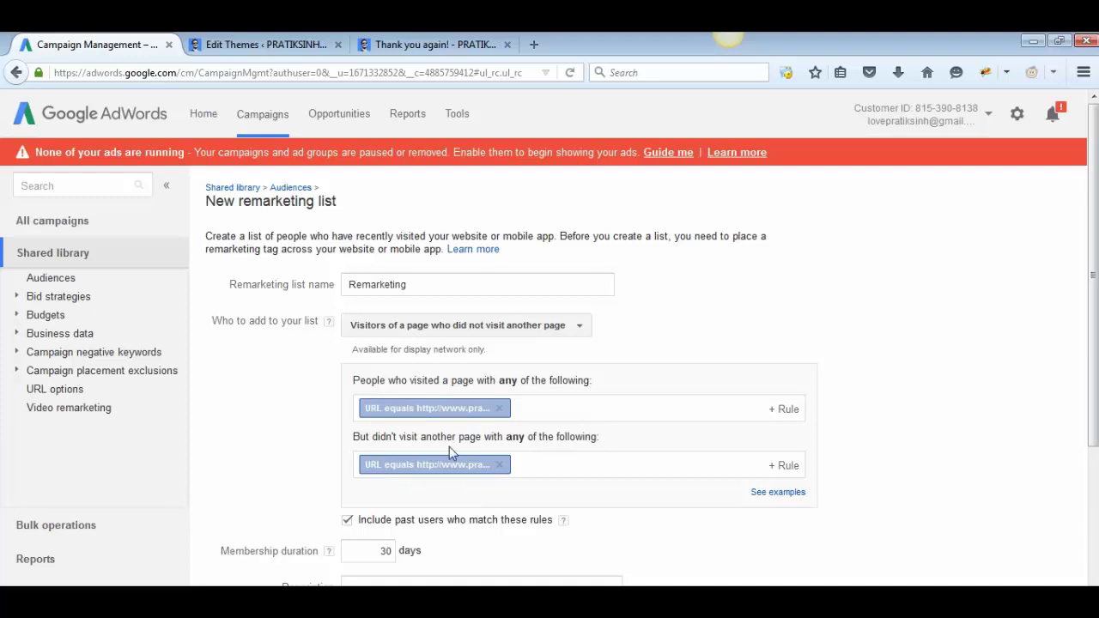
{"action": "left_click", "coordinate": [503, 328]}
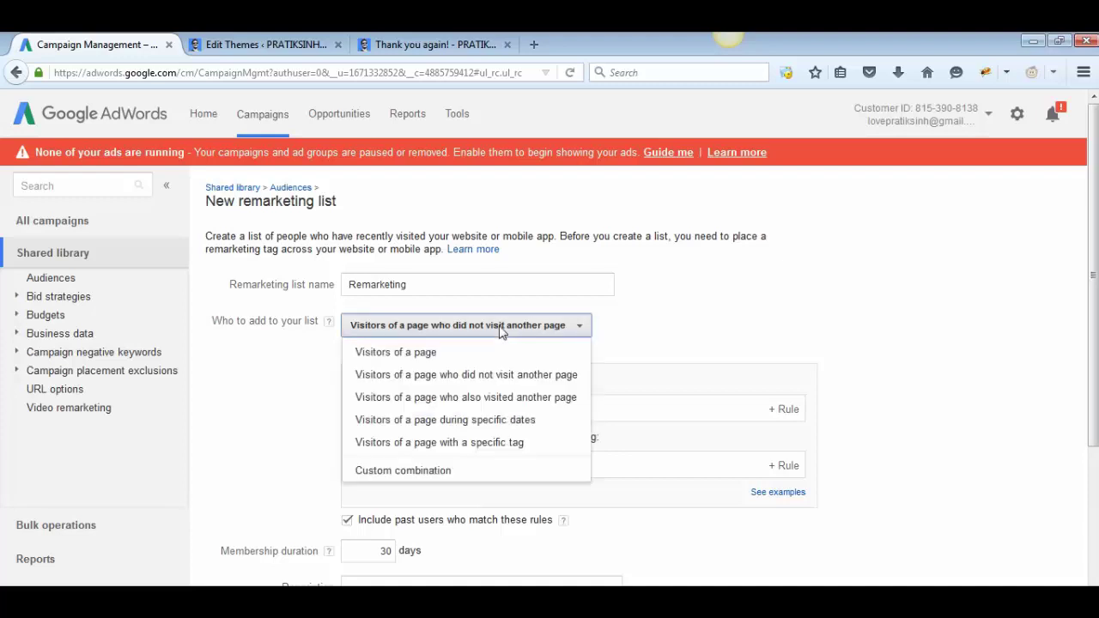
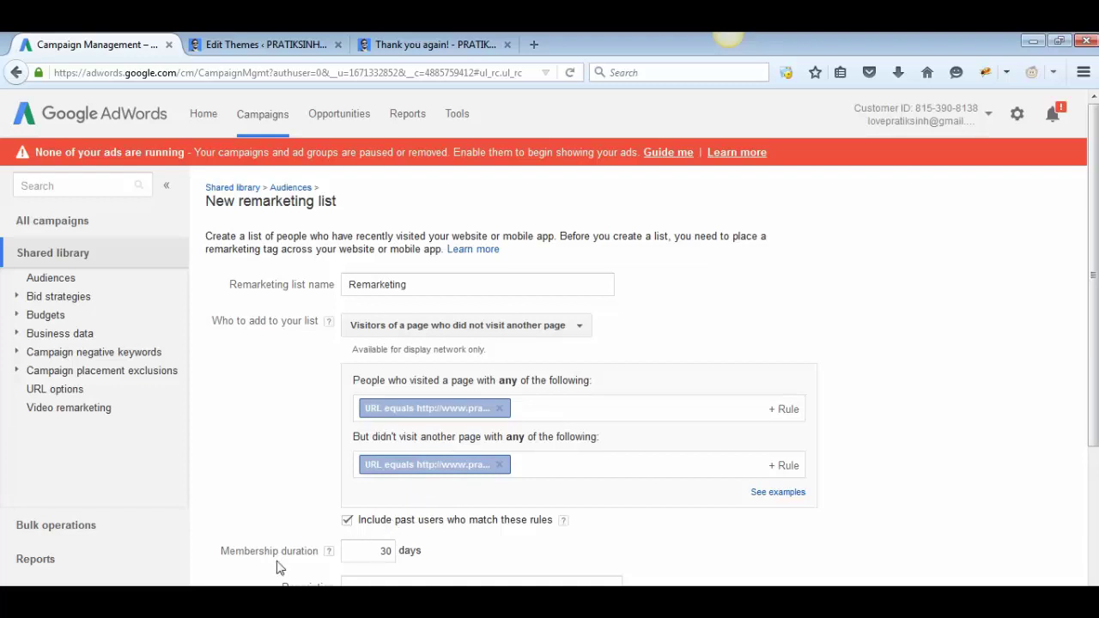
Change the Remarketing list's membership duration from 30 to 180 days.
{"action": "left_click", "coordinate": [383, 556]}
{"action": "double_click", "coordinate": [393, 554]}
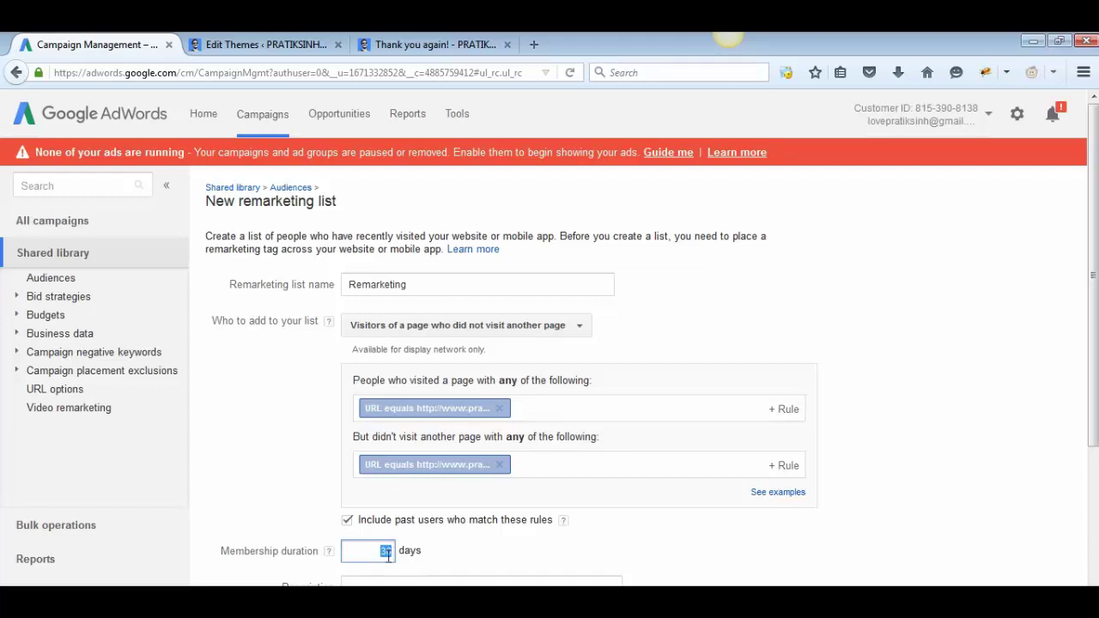
{"action": "left_click", "coordinate": [386, 554]}
{"action": "left_click_drag", "start_coordinate": [381, 551], "coordinate": [396, 559]}
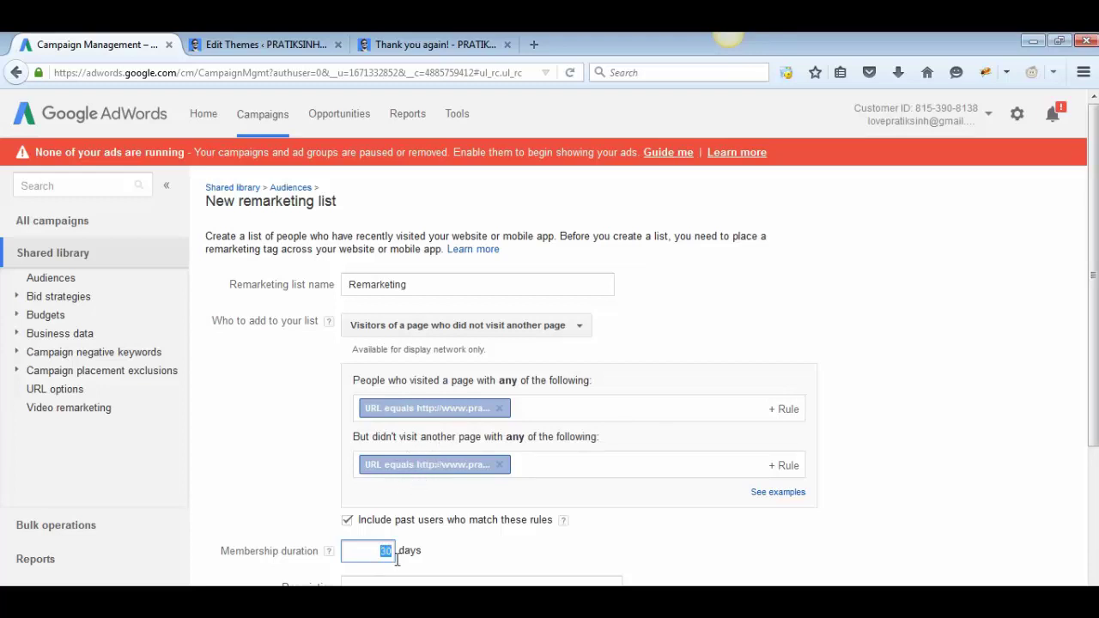
{"action": "left_click", "coordinate": [330, 554]}
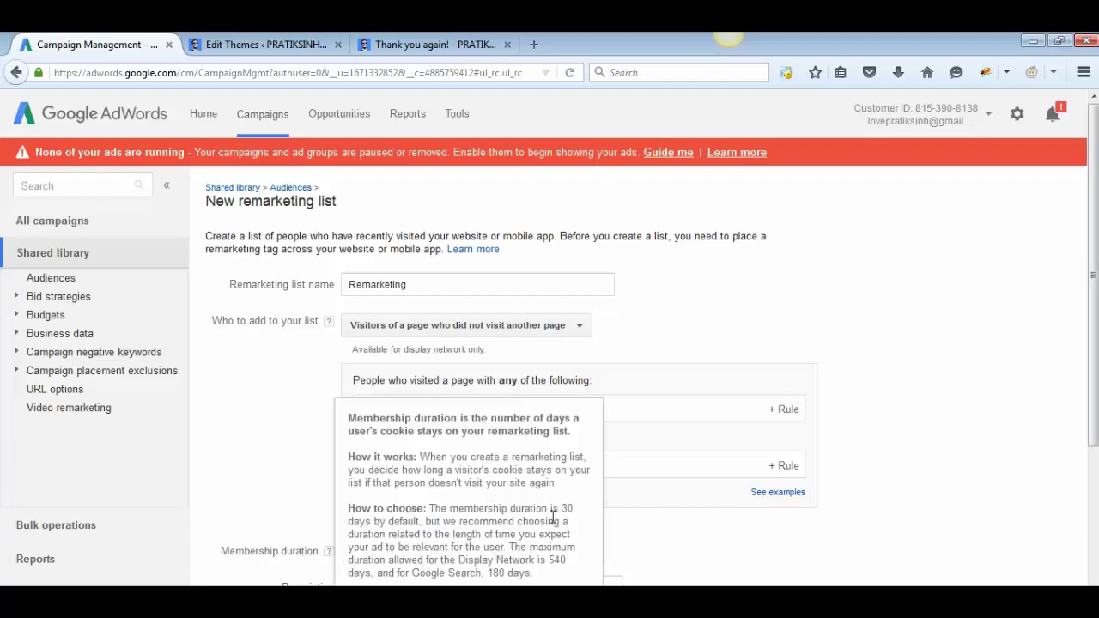
{"action": "left_click", "coordinate": [951, 381]}
{"action": "scroll", "coordinate": [951, 381], "scroll_direction": "down", "scroll_amount": 3}
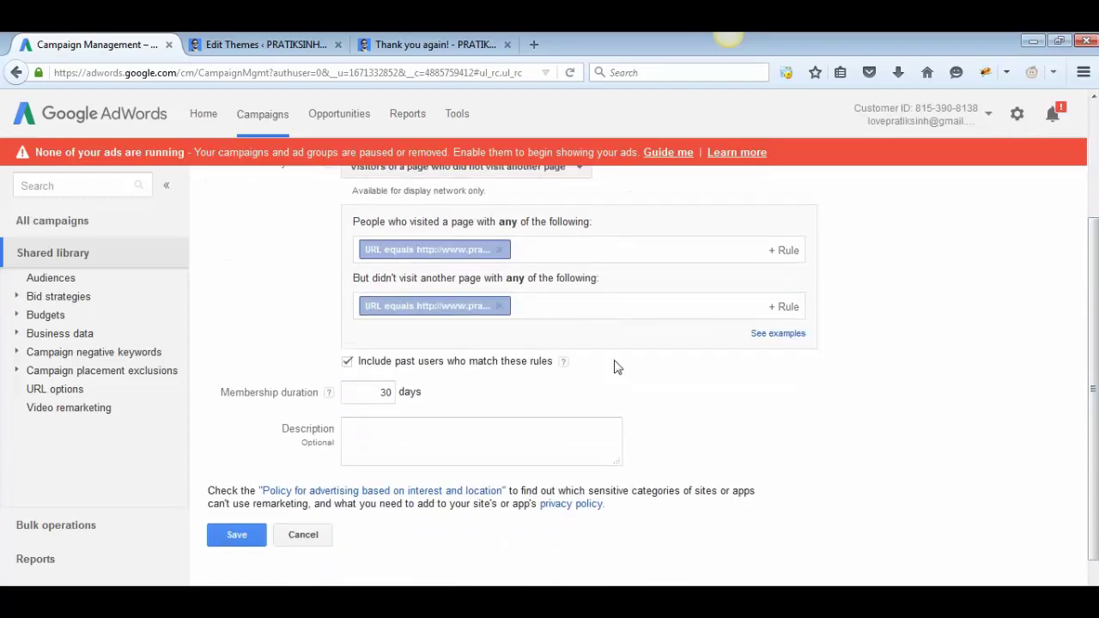
{"action": "double_click", "coordinate": [390, 397]}
{"action": "type", "text": "1"}
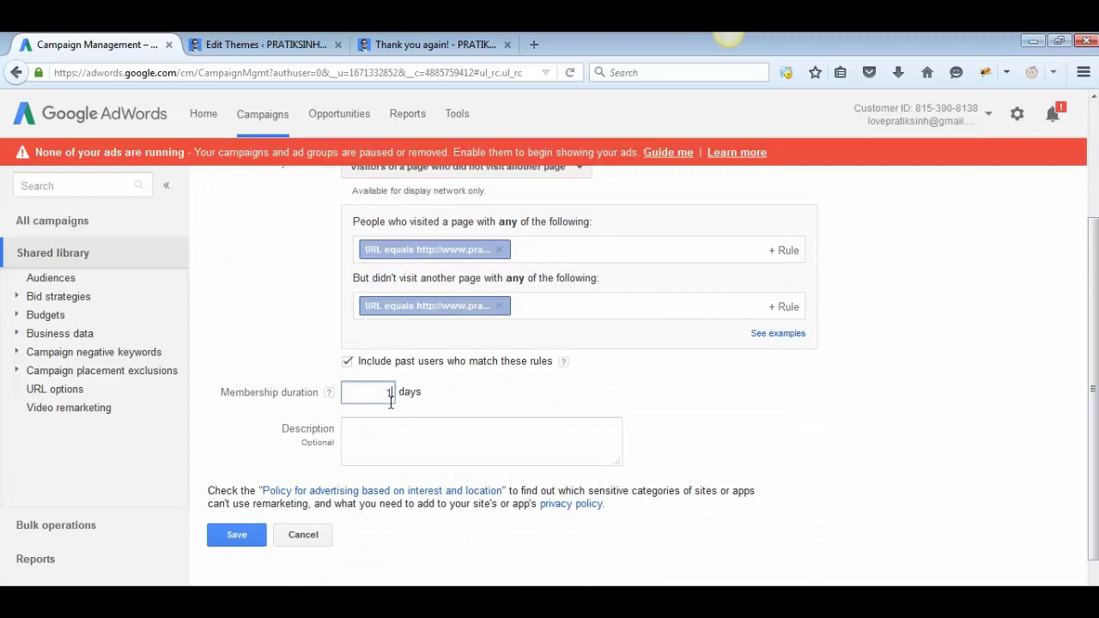
{"action": "type", "text": "80"}
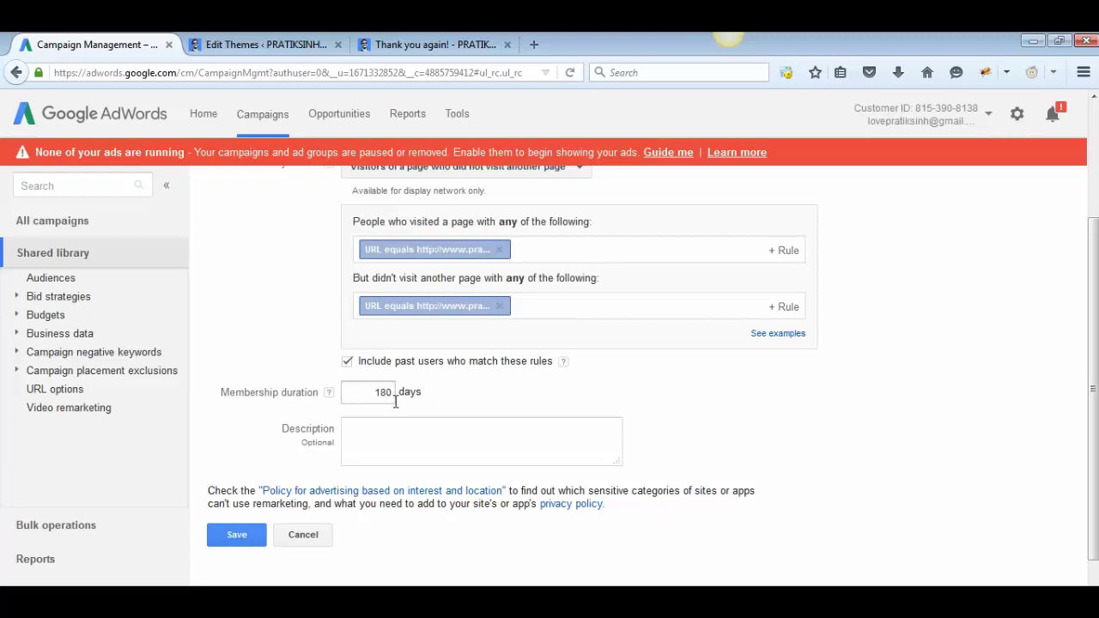
Add the description 'Remarketing list' and save the list to Audiences.
{"action": "left_click", "coordinate": [392, 448]}
{"action": "type", "text": "Remarketing list"}
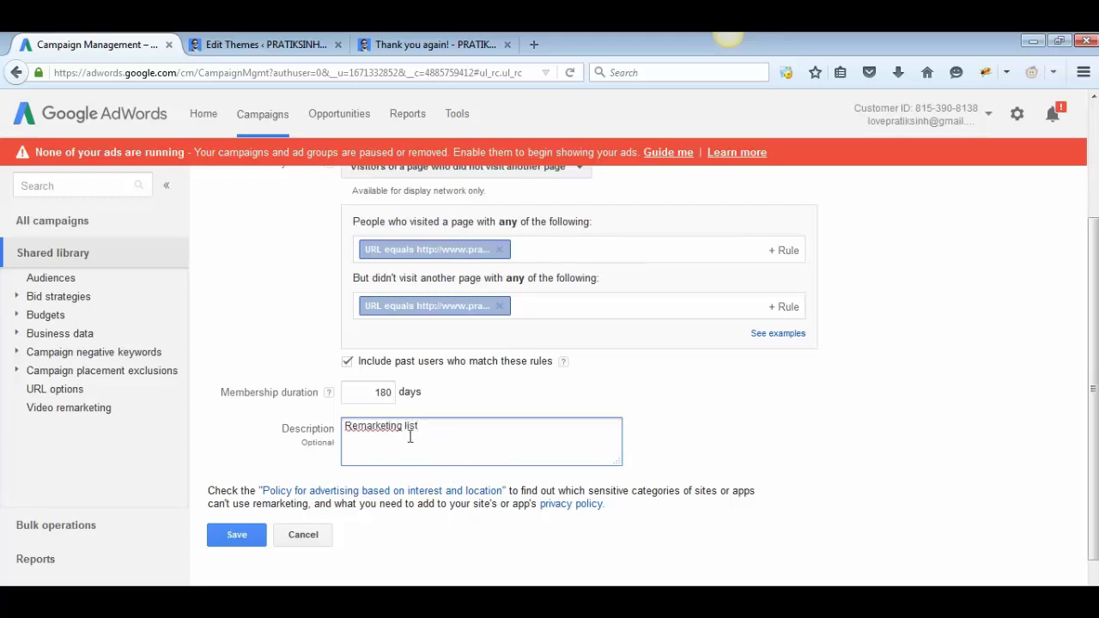
{"action": "left_click", "coordinate": [234, 537]}
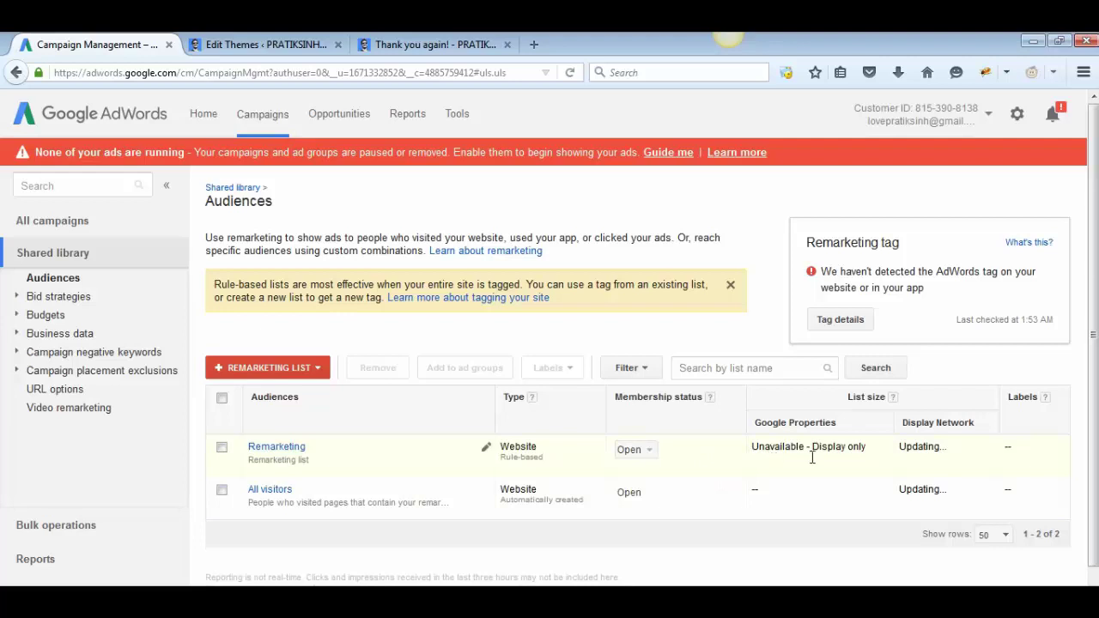
From the Campaigns overview, create a new campaign of type Display Network only.
{"action": "left_click_drag", "start_coordinate": [952, 449], "coordinate": [900, 441]}
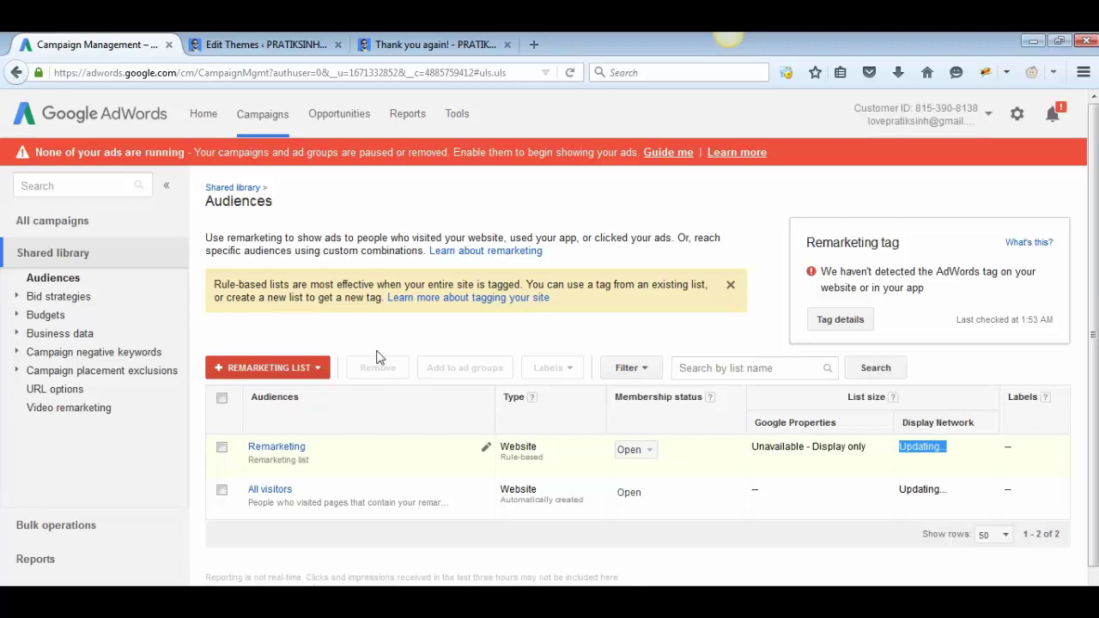
{"action": "left_click", "coordinate": [269, 121]}
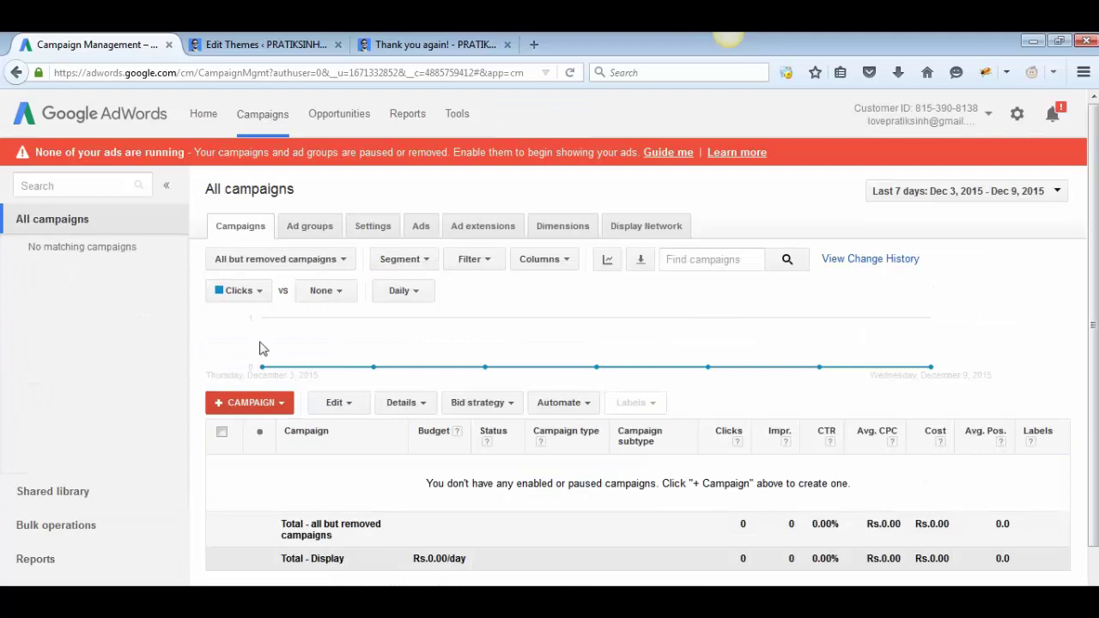
{"action": "left_click", "coordinate": [274, 402]}
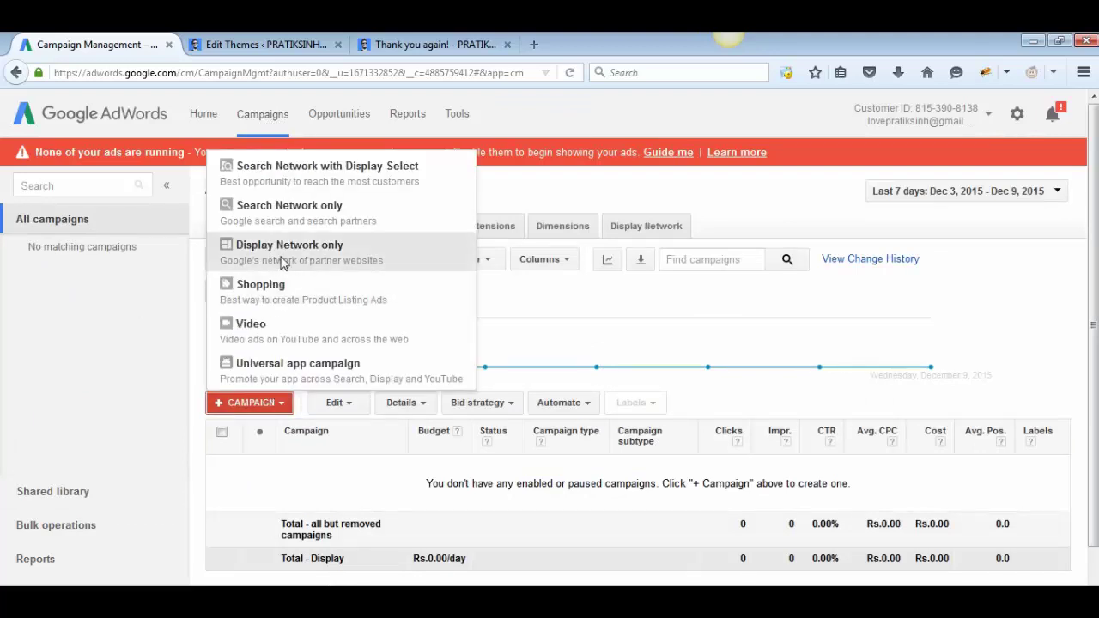
{"action": "left_click", "coordinate": [322, 261]}
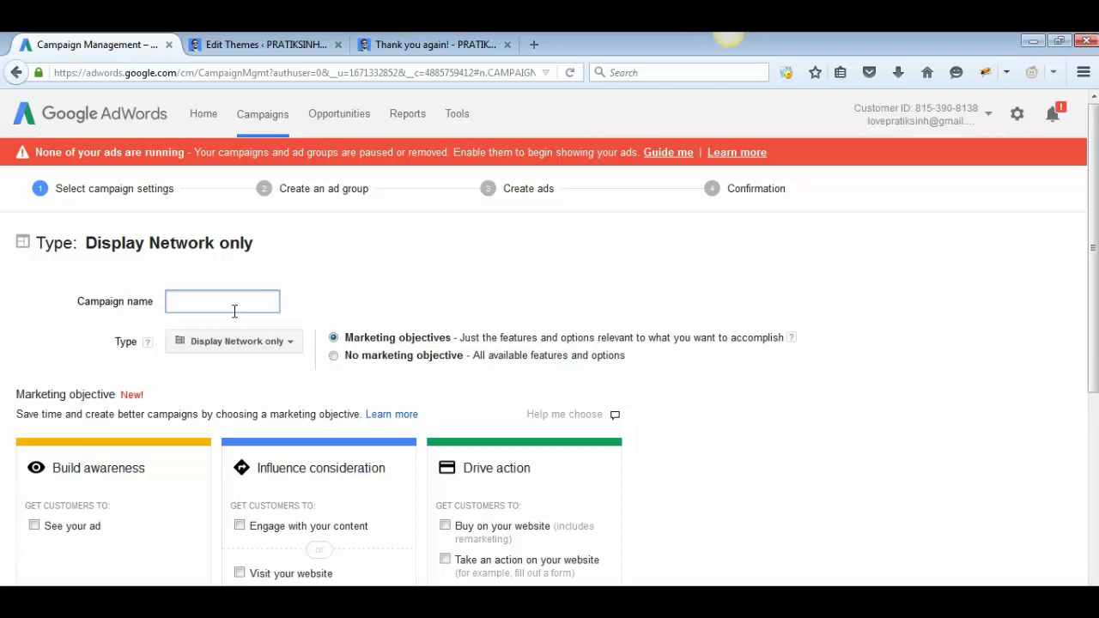
Name the campaign 'Remarketing Campaign'.
{"action": "type", "text": "emarketing Campaig"}
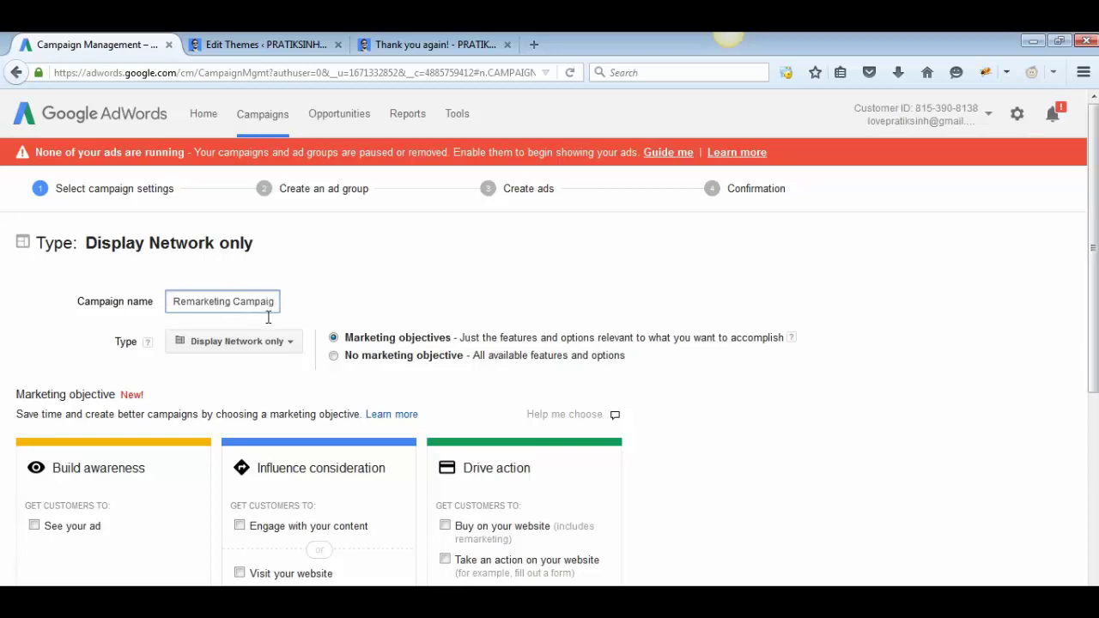
{"action": "type", "text": "n"}
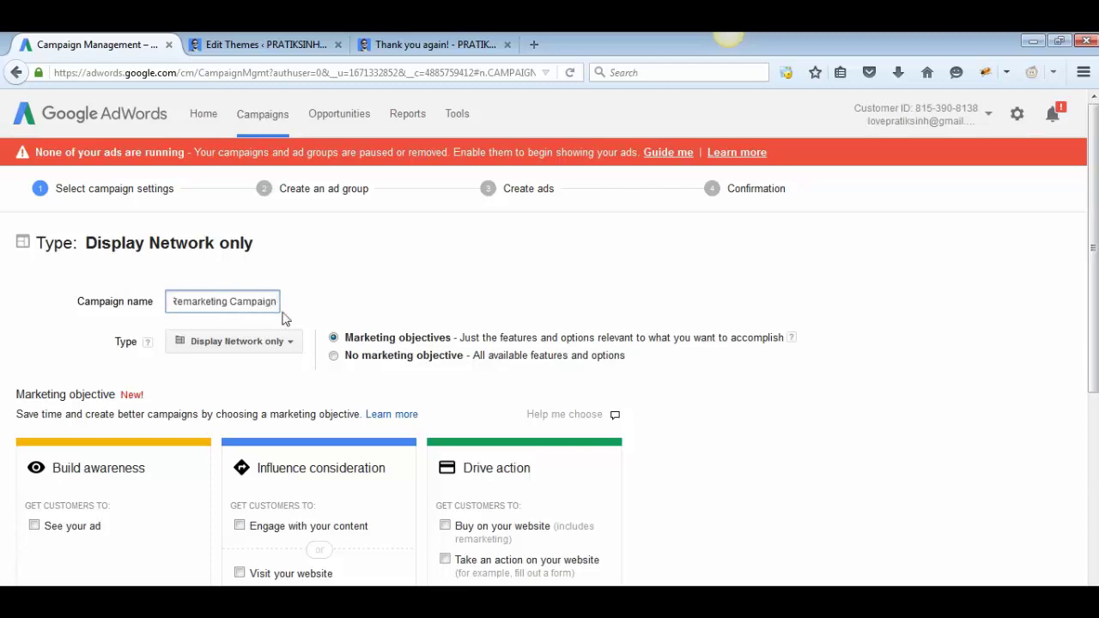
{"action": "left_click", "coordinate": [509, 273]}
{"action": "scroll", "coordinate": [1052, 245], "scroll_direction": "down", "scroll_amount": 5}
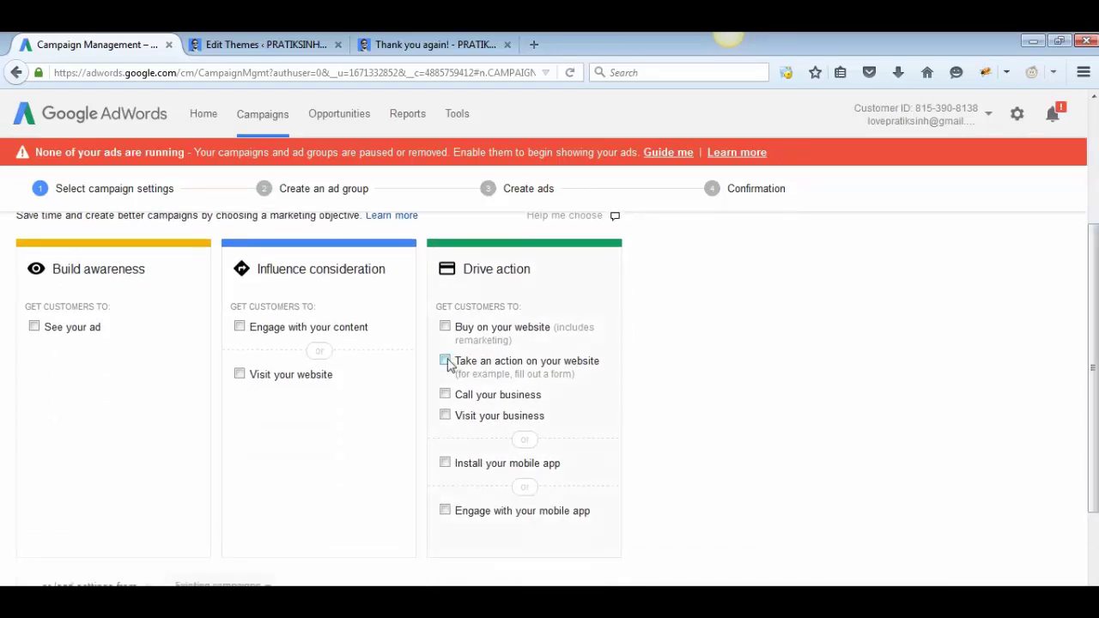
Under Drive action, keep only 'Take an action on your website' selected as the goal.
{"action": "left_click", "coordinate": [503, 371]}
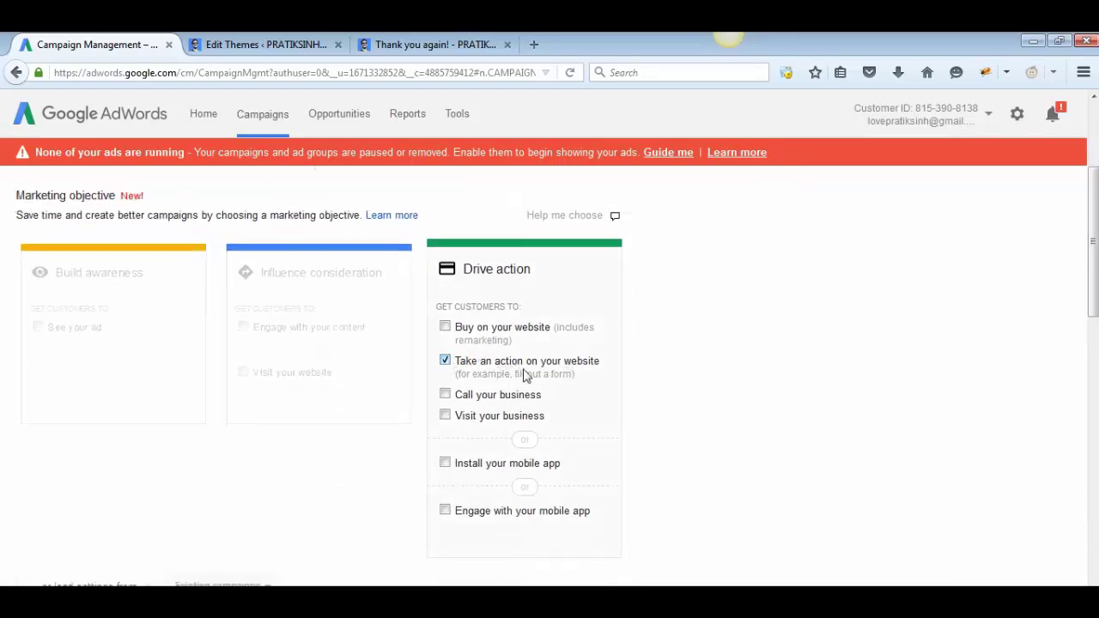
{"action": "scroll", "coordinate": [1070, 233], "scroll_direction": "down", "scroll_amount": 2}
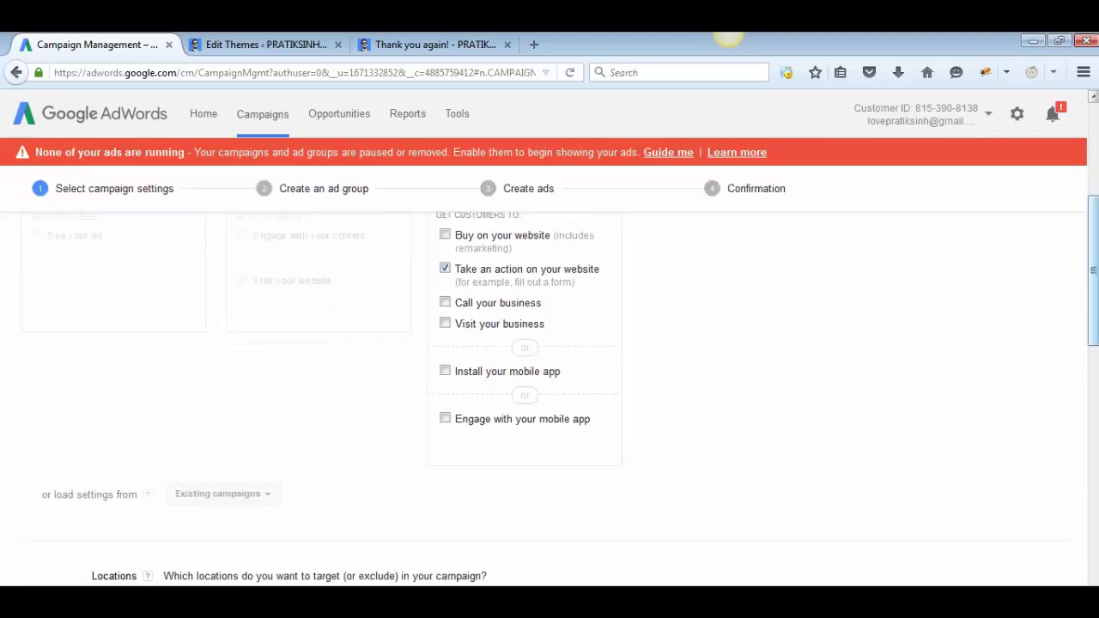
{"action": "scroll", "coordinate": [612, 322], "scroll_direction": "up", "scroll_amount": 2}
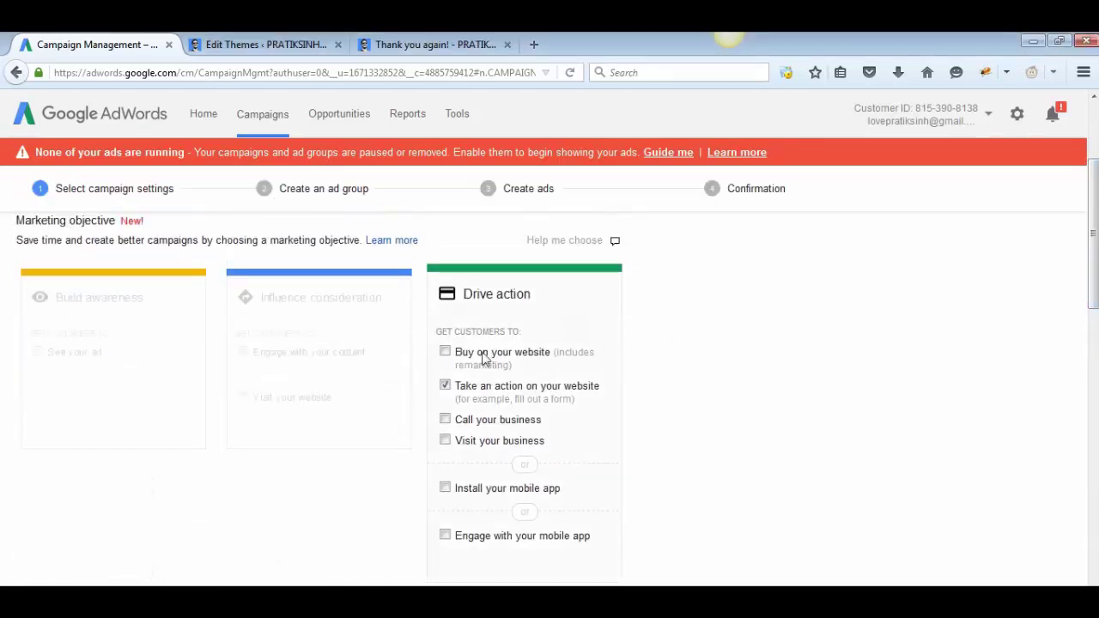
{"action": "left_click", "coordinate": [445, 386]}
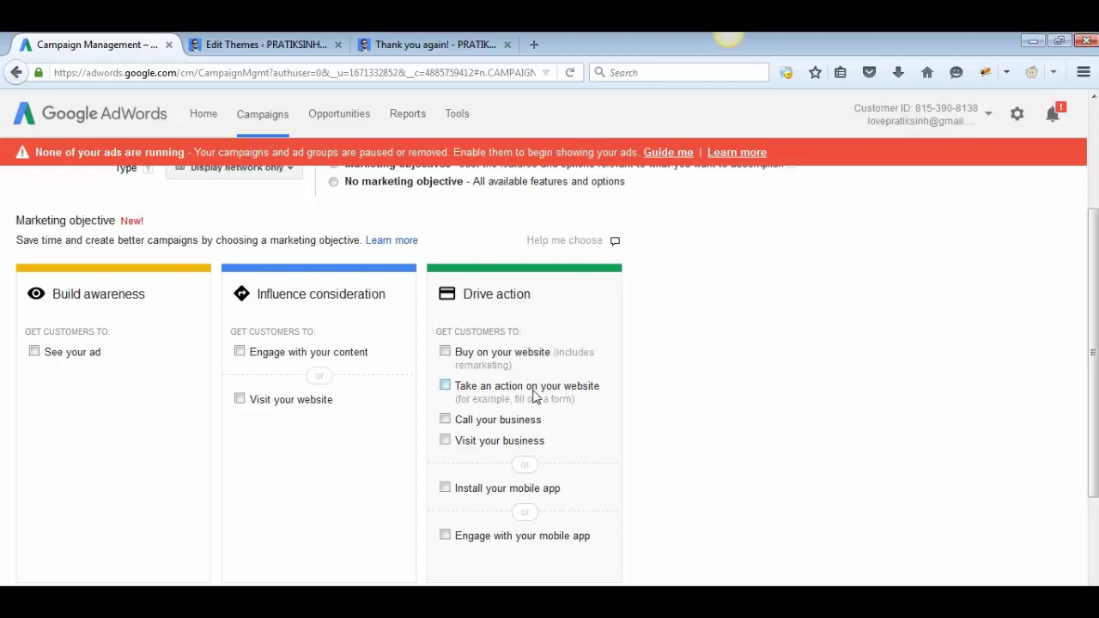
{"action": "left_click", "coordinate": [445, 387]}
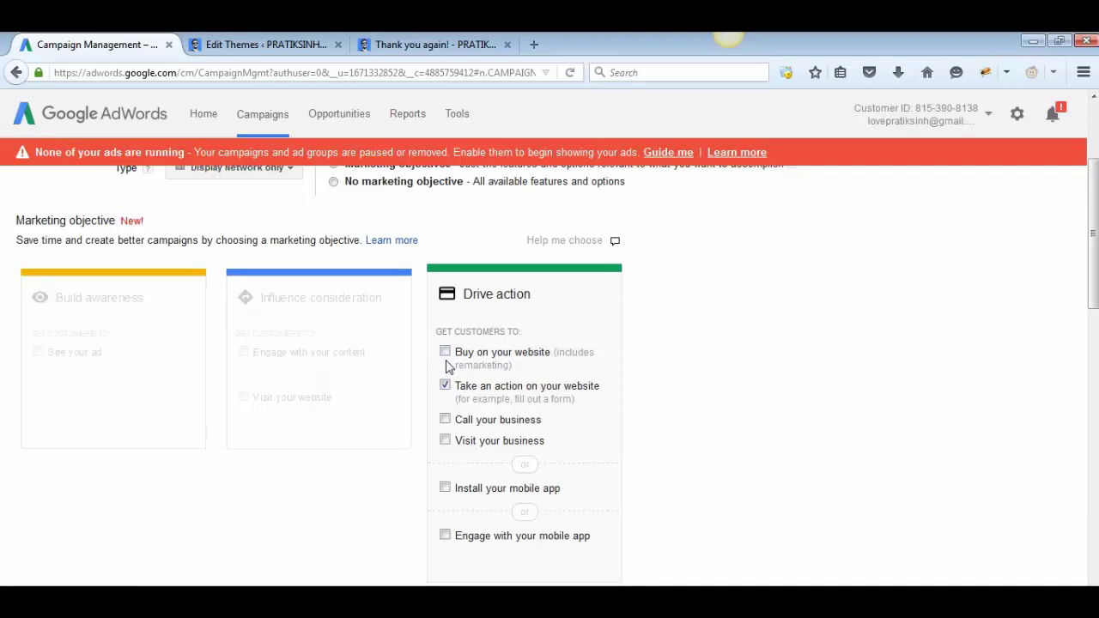
{"action": "left_click", "coordinate": [445, 352]}
{"action": "left_click", "coordinate": [445, 352]}
{"action": "left_click", "coordinate": [445, 419]}
{"action": "left_click", "coordinate": [446, 420]}
{"action": "left_click_drag", "start_coordinate": [1091, 232], "coordinate": [1090, 363]}
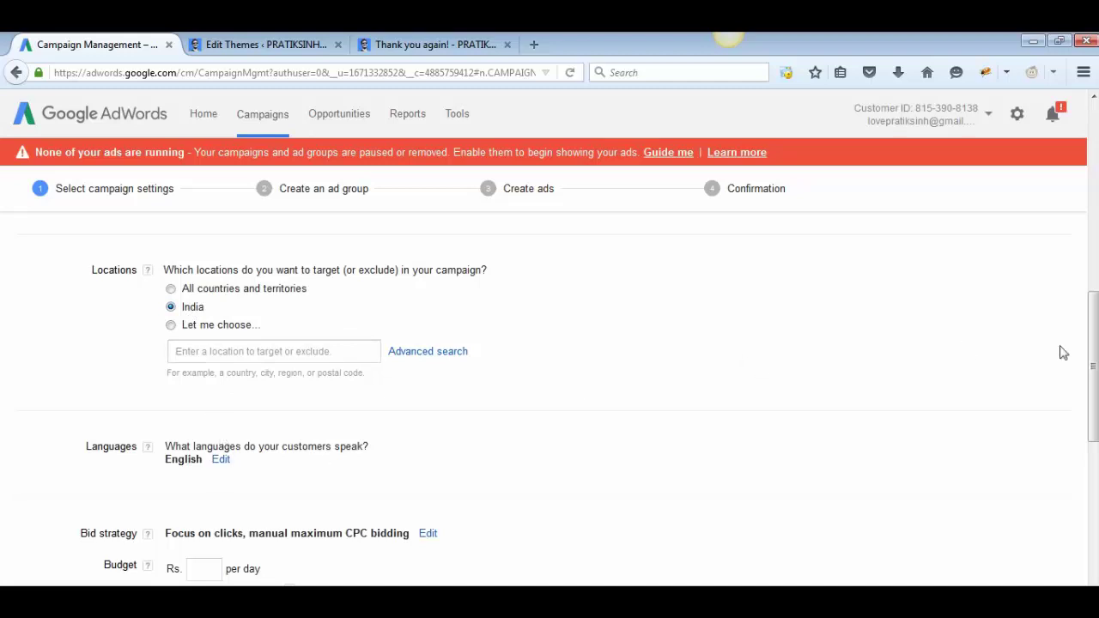
Set the bid strategy to focus on clicks with manually set bids.
{"action": "scroll", "coordinate": [1063, 352], "scroll_direction": "down", "scroll_amount": 3}
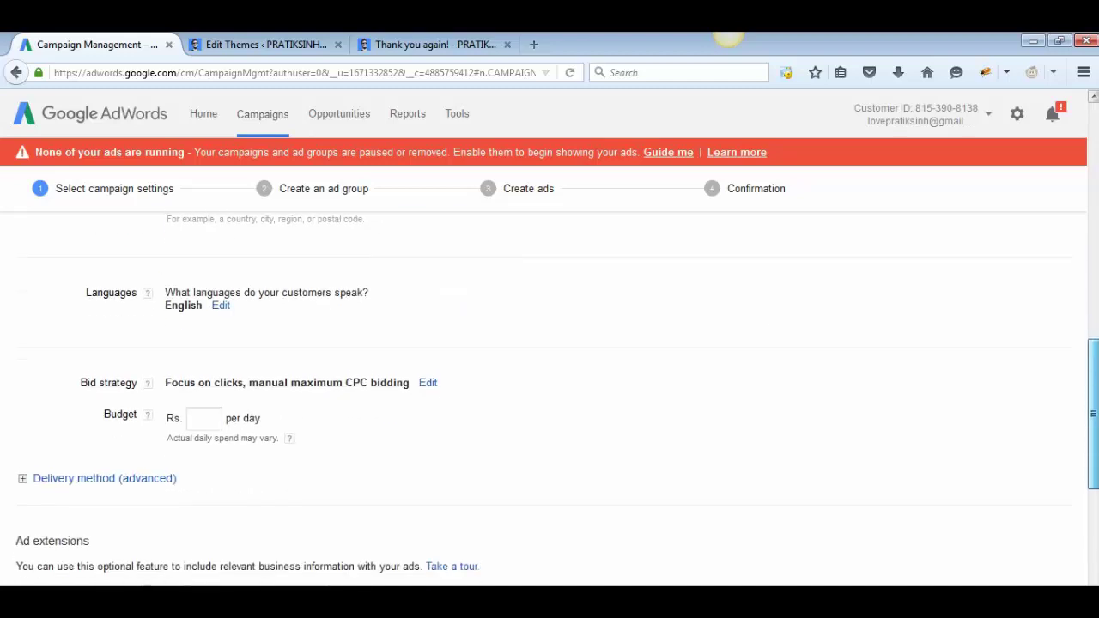
{"action": "left_click", "coordinate": [429, 381]}
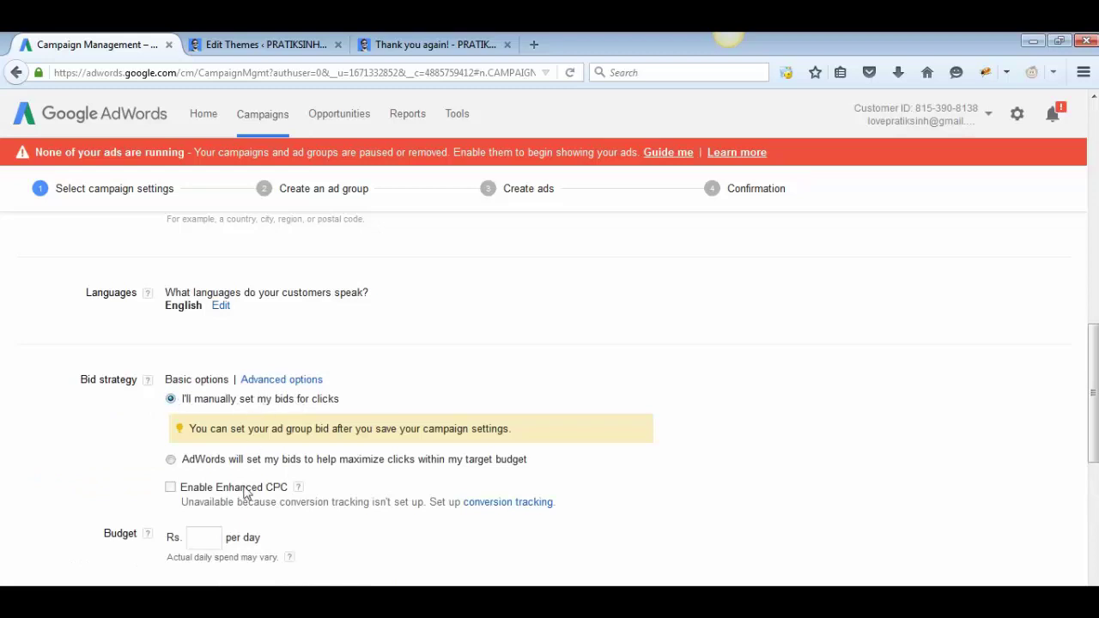
{"action": "left_click", "coordinate": [171, 459]}
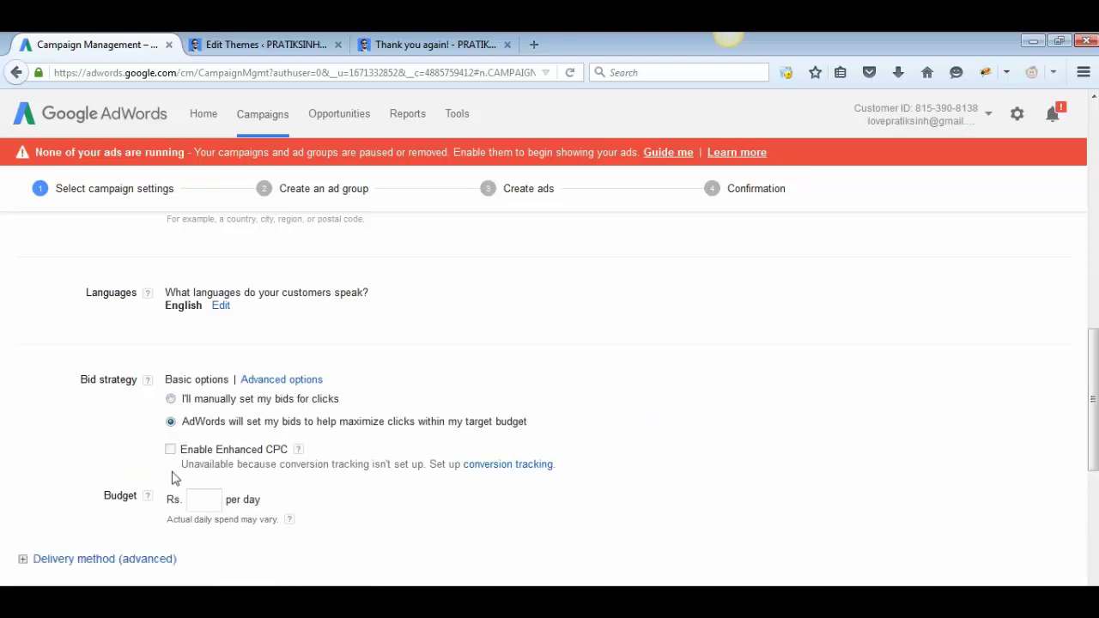
{"action": "left_click", "coordinate": [276, 381]}
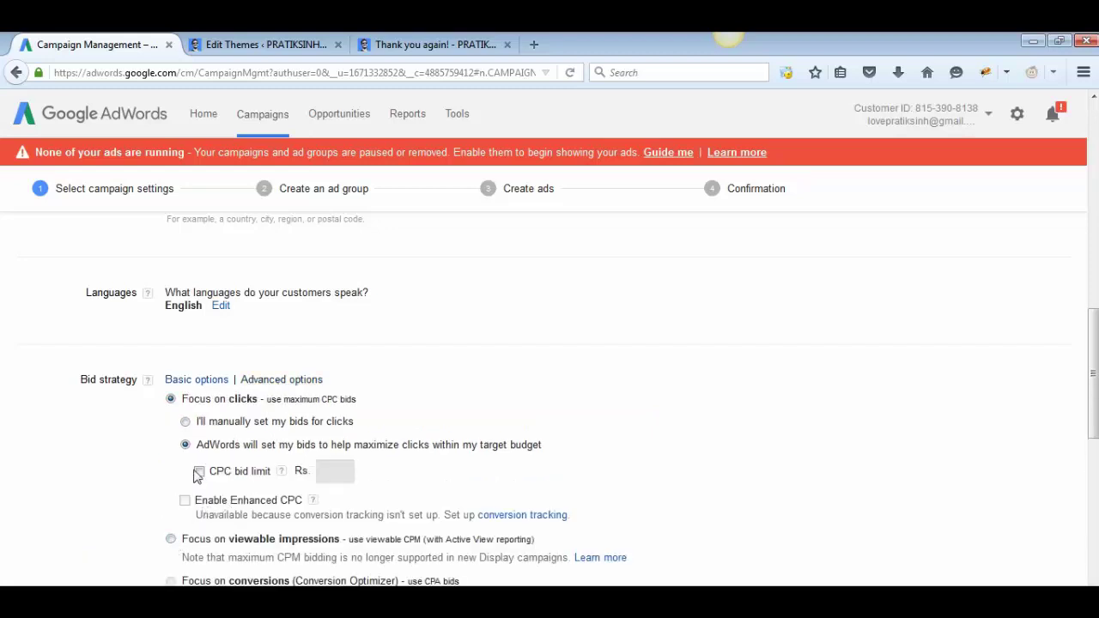
{"action": "left_click", "coordinate": [185, 422]}
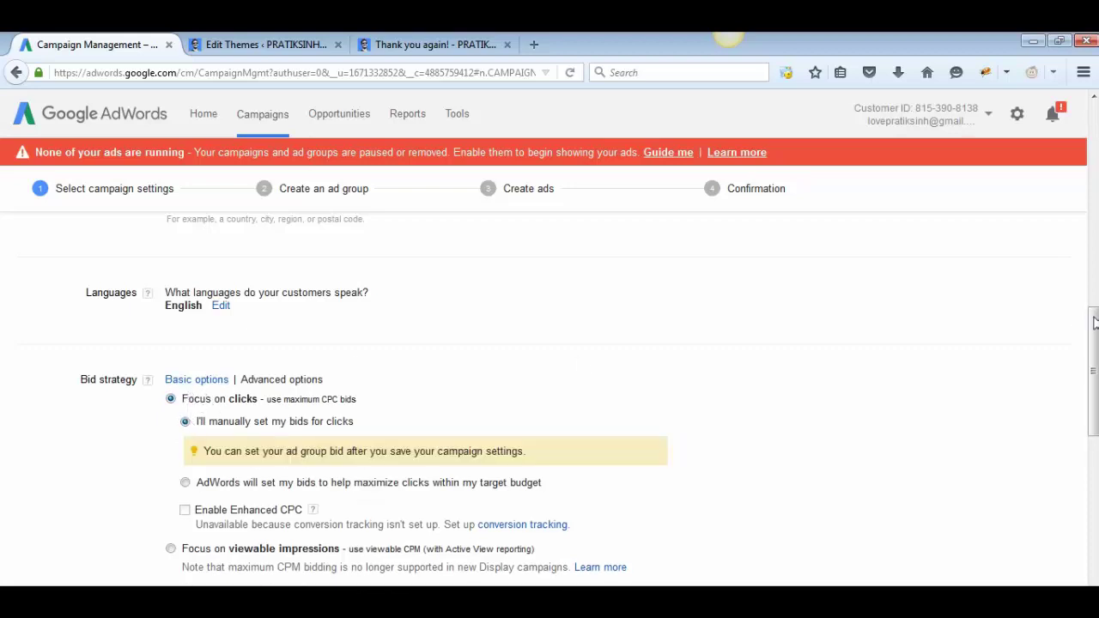
{"action": "left_click_drag", "start_coordinate": [1093, 344], "coordinate": [1093, 408]}
Enter a Rs. 500 daily budget and save the campaign settings.
{"action": "left_click", "coordinate": [217, 430]}
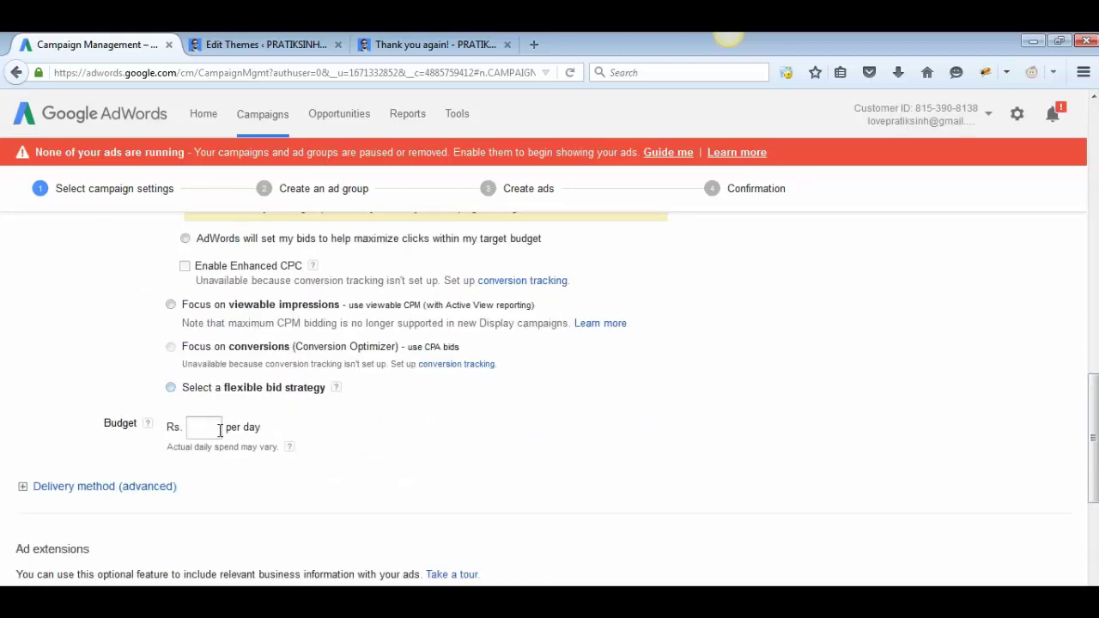
{"action": "type", "text": "500"}
{"action": "left_click", "coordinate": [378, 416]}
{"action": "left_click_drag", "start_coordinate": [1087, 419], "coordinate": [1090, 520]}
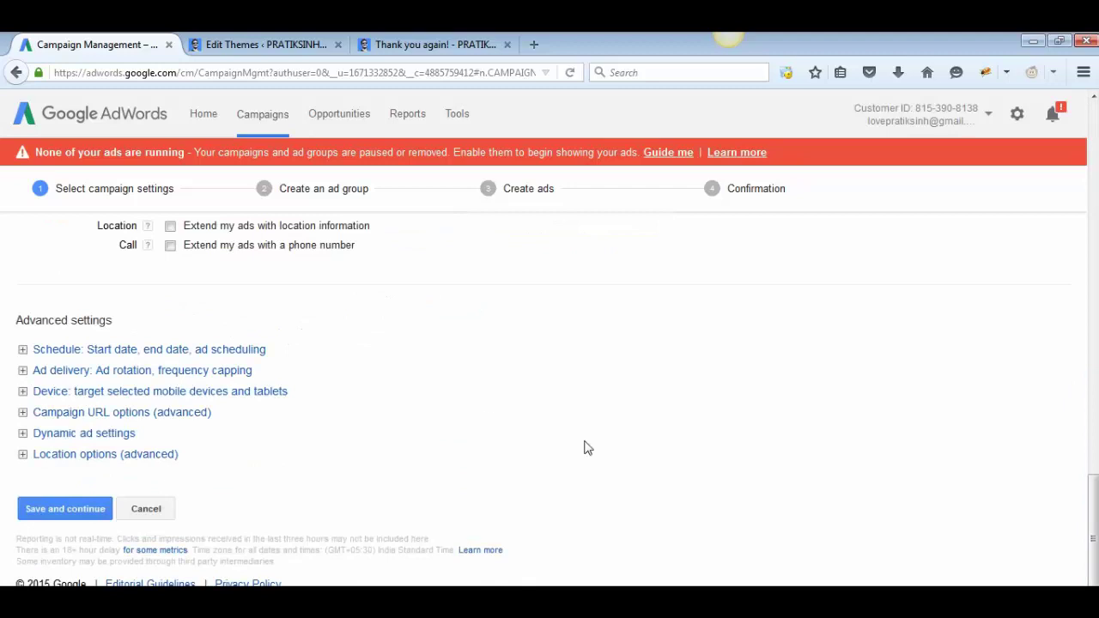
{"action": "left_click", "coordinate": [77, 513]}
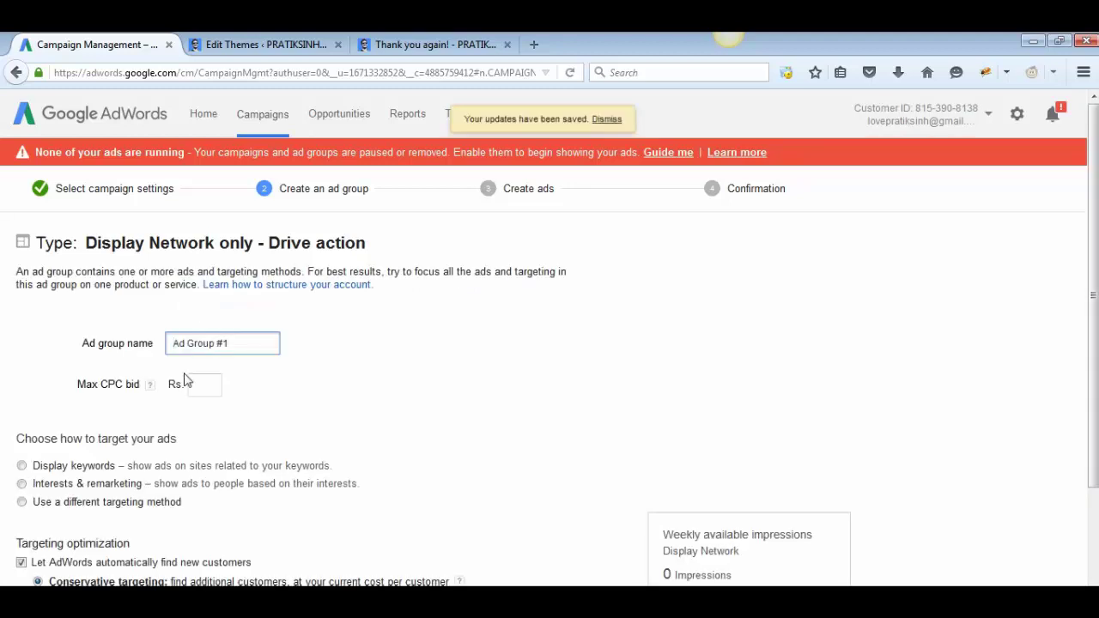
{"action": "double_click", "coordinate": [203, 345]}
{"action": "triple_click", "coordinate": [243, 353]}
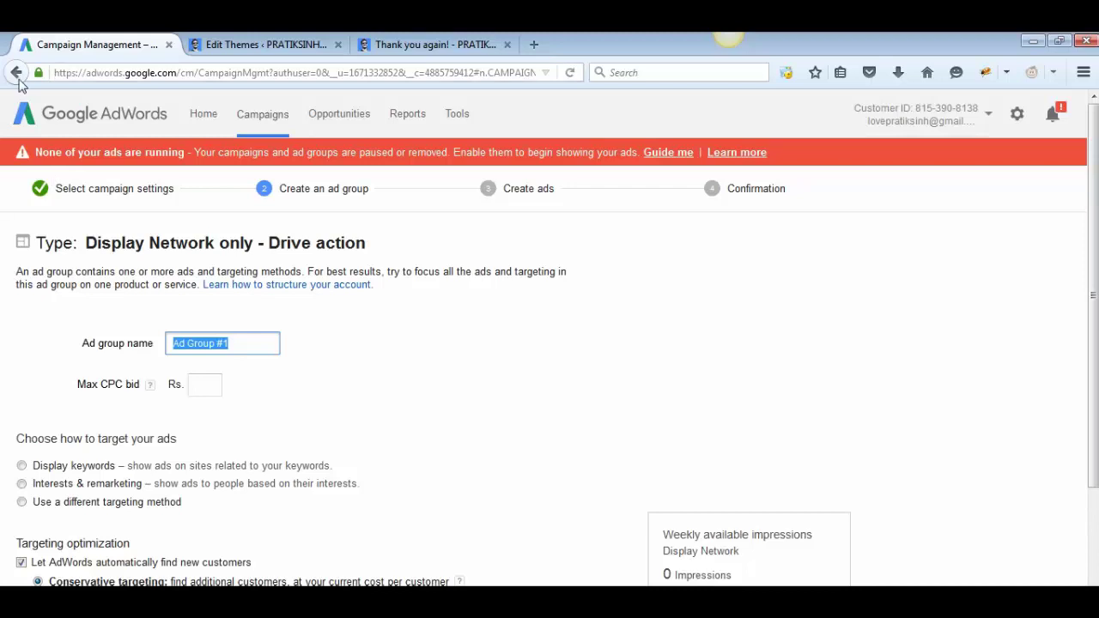
{"action": "left_click", "coordinate": [16, 72]}
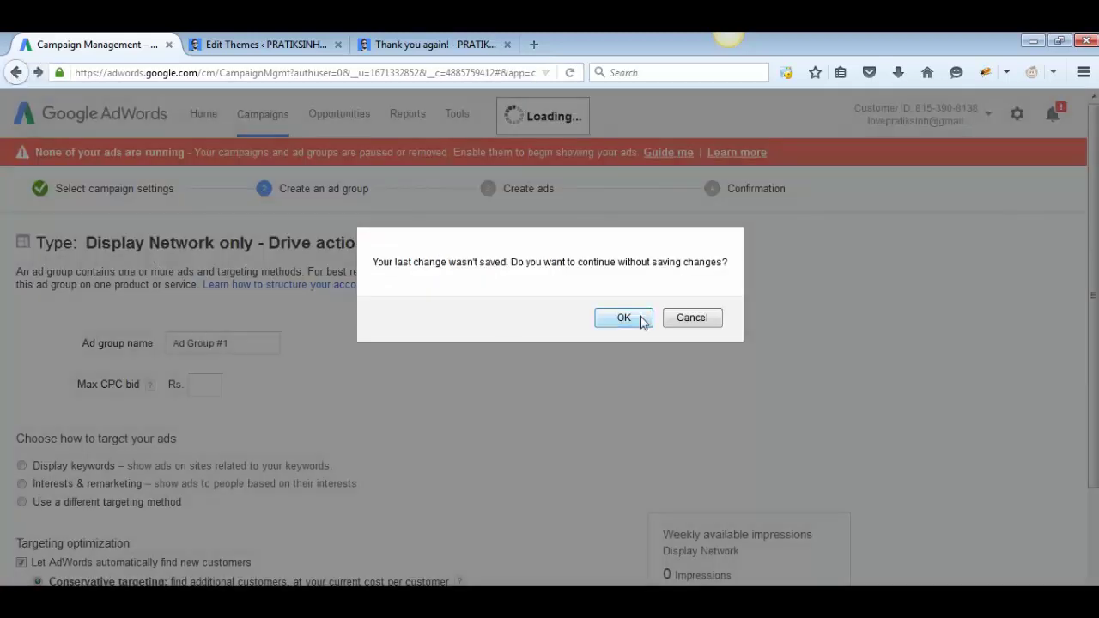
{"action": "left_click", "coordinate": [694, 320]}
{"action": "scroll", "coordinate": [1026, 263], "scroll_direction": "down", "scroll_amount": 3}
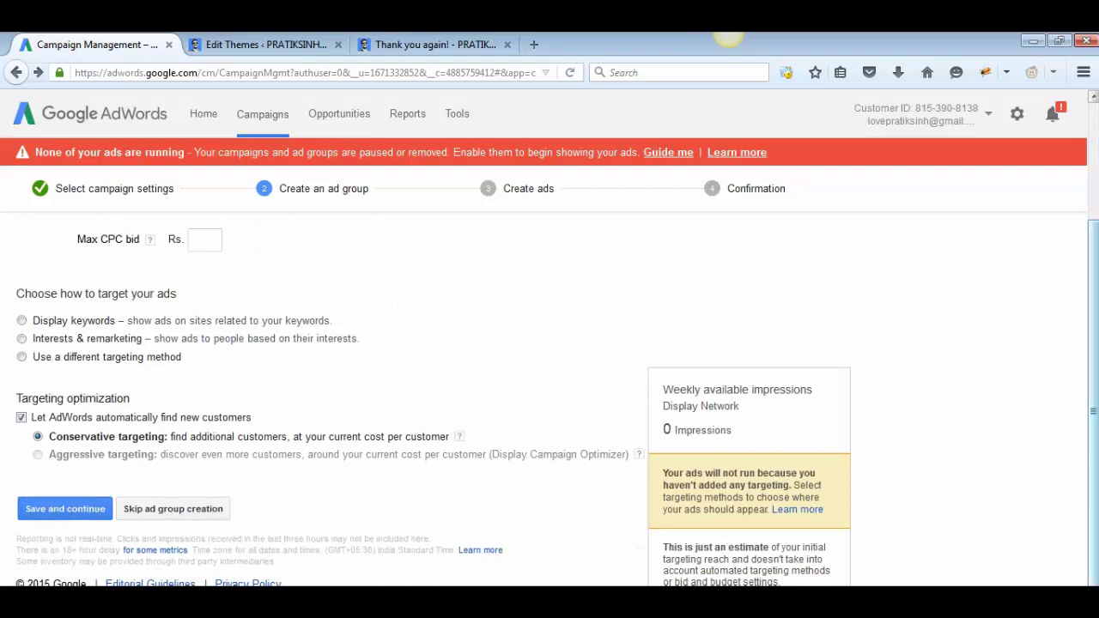
{"action": "scroll", "coordinate": [1092, 275], "scroll_direction": "up", "scroll_amount": 2}
{"action": "scroll", "coordinate": [1093, 275], "scroll_direction": "down", "scroll_amount": 2}
{"action": "scroll", "coordinate": [1093, 275], "scroll_direction": "up", "scroll_amount": 3}
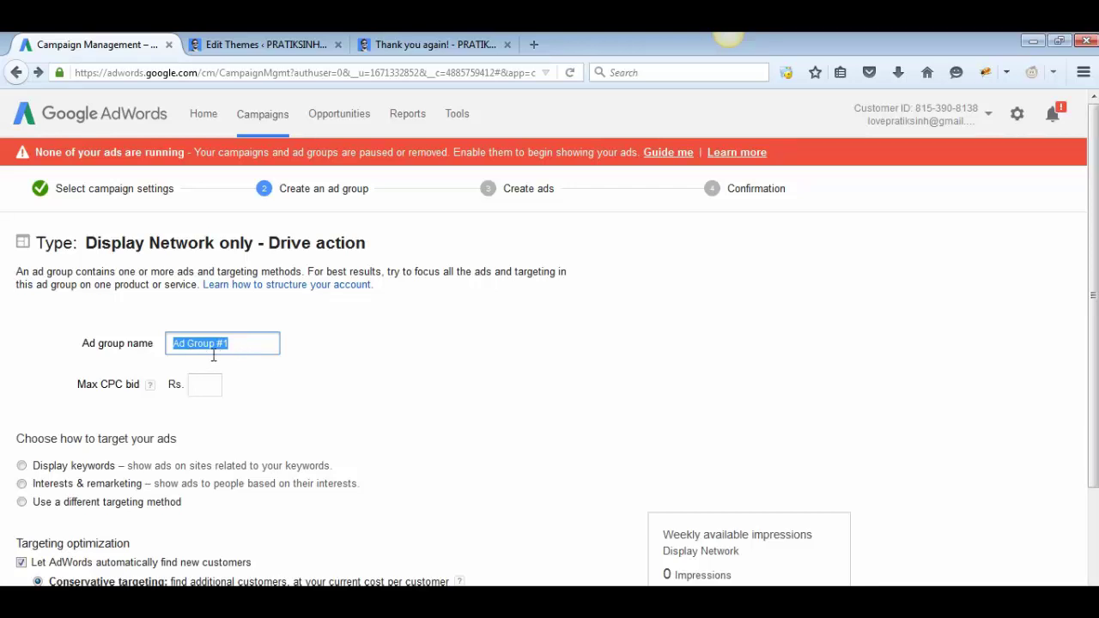
Name the ad group 'Remarketing ad group' and set its max CPC bid to Rs. 10.
{"action": "type", "text": "Ream"}
{"action": "type", "text": "r"}
{"action": "key", "text": "BackSpace"}
{"action": "key", "text": "BackSpace"}
{"action": "key", "text": "BackSpace"}
{"action": "type", "text": "marek"}
{"action": "key", "text": "BackSpace"}
{"action": "key", "text": "BackSpace"}
{"action": "type", "text": "keting ad group"}
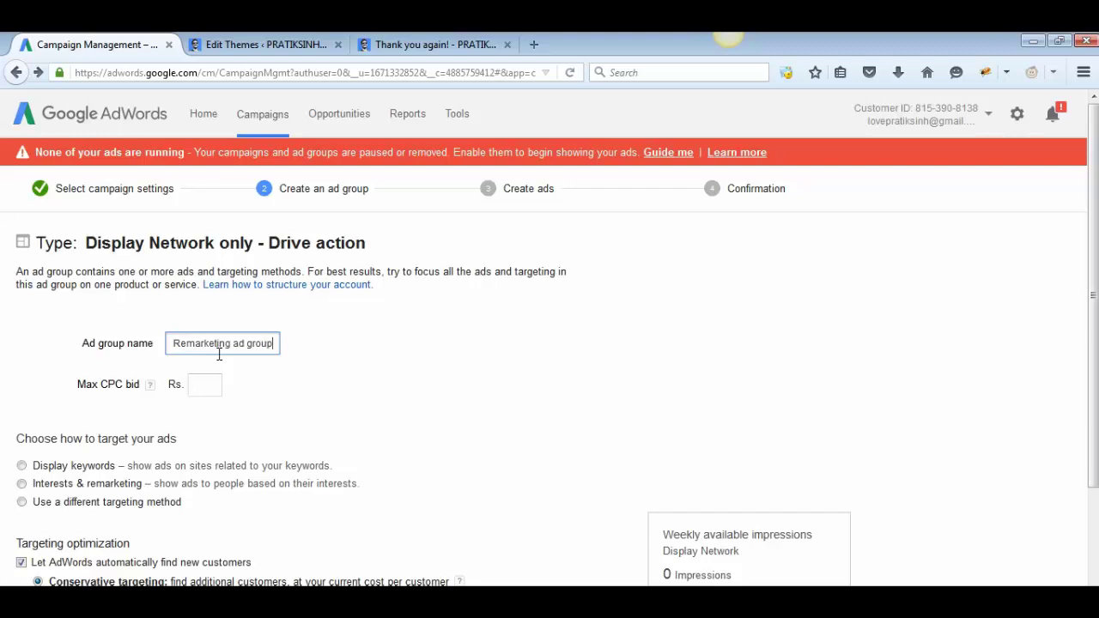
{"action": "left_click", "coordinate": [213, 390]}
{"action": "type", "text": "1"}
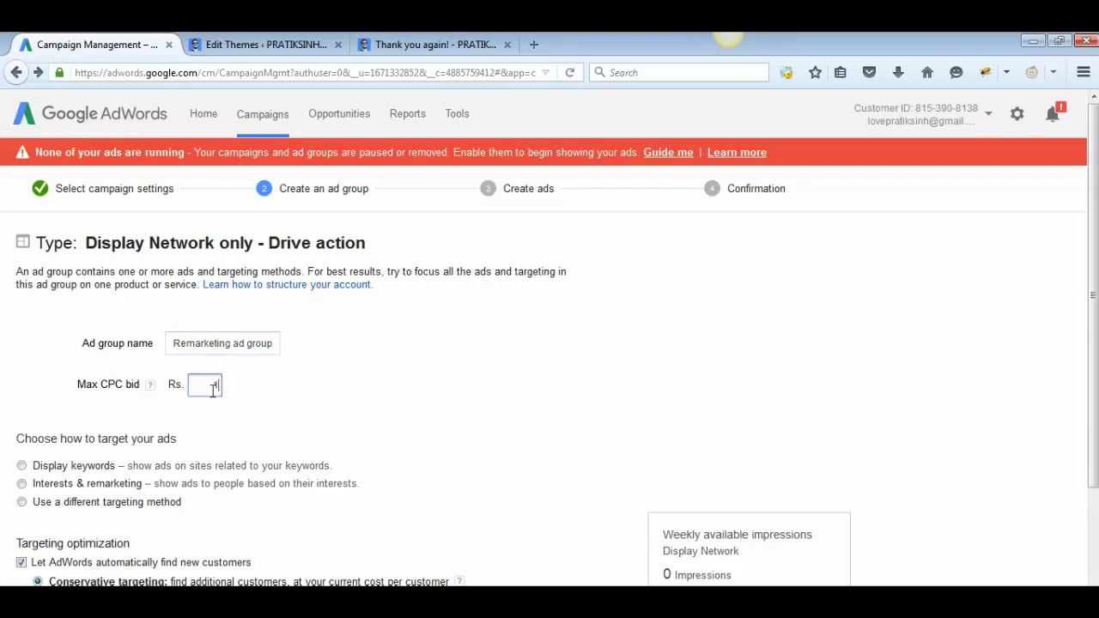
{"action": "type", "text": "0"}
{"action": "left_click", "coordinate": [318, 405]}
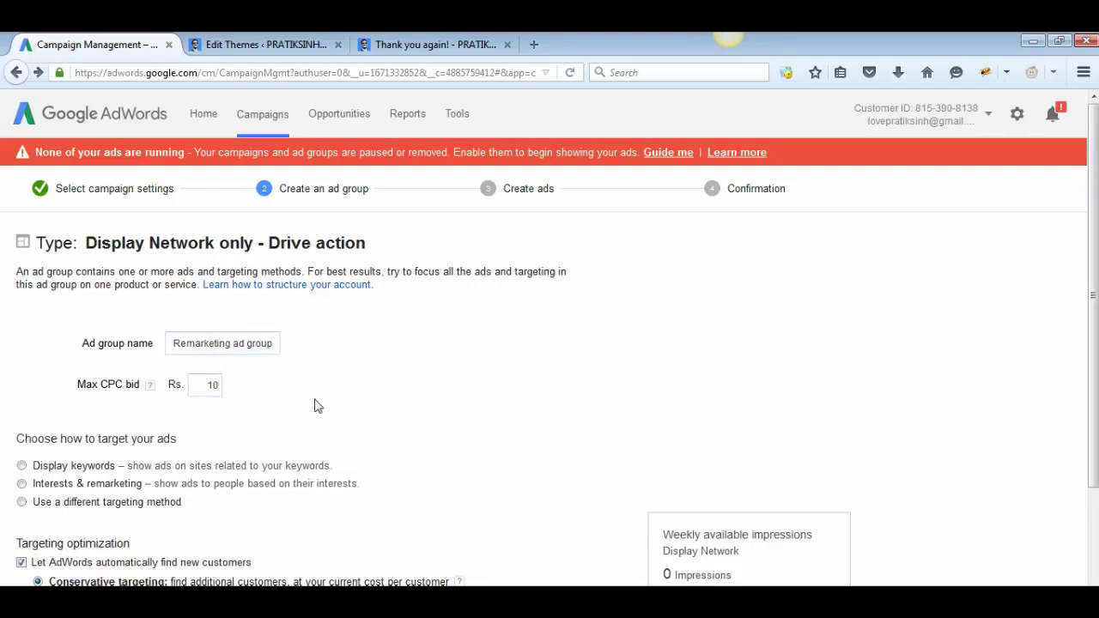
Target the ad group by interests and remarketing, choosing the remarketing lists category.
{"action": "left_click", "coordinate": [21, 484]}
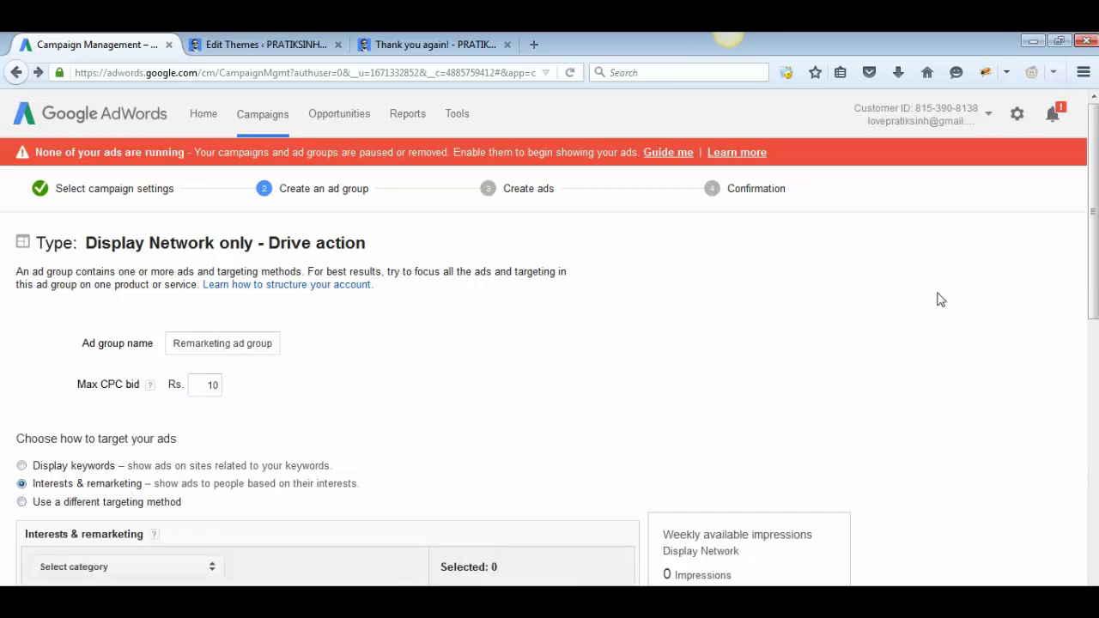
{"action": "scroll", "coordinate": [518, 340], "scroll_direction": "down", "scroll_amount": 4}
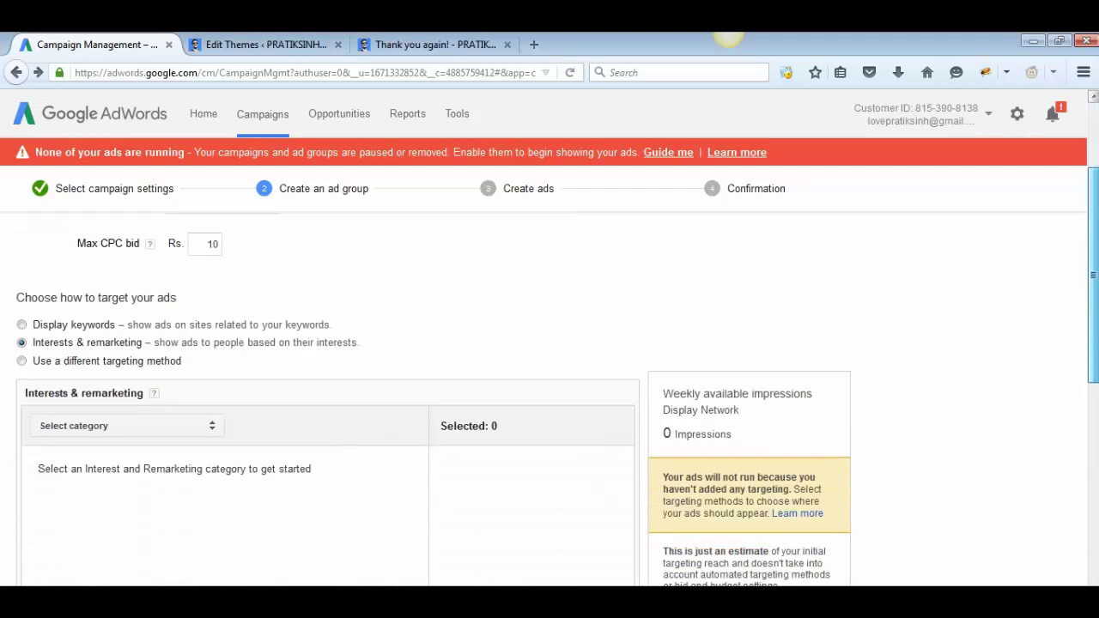
{"action": "scroll", "coordinate": [518, 340], "scroll_direction": "up", "scroll_amount": 1}
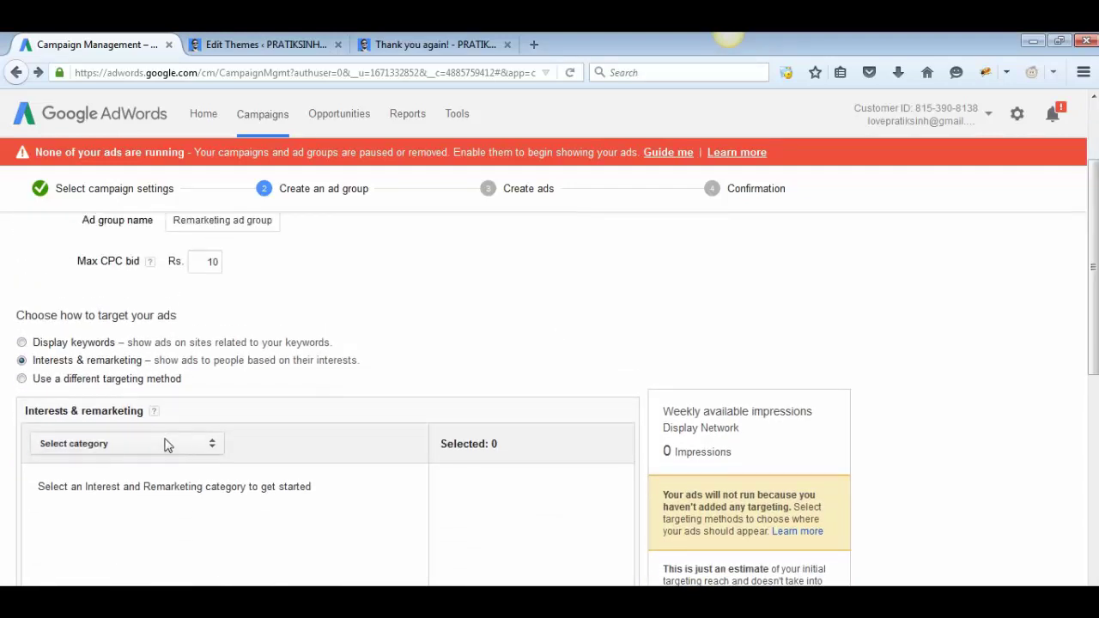
{"action": "left_click", "coordinate": [166, 444]}
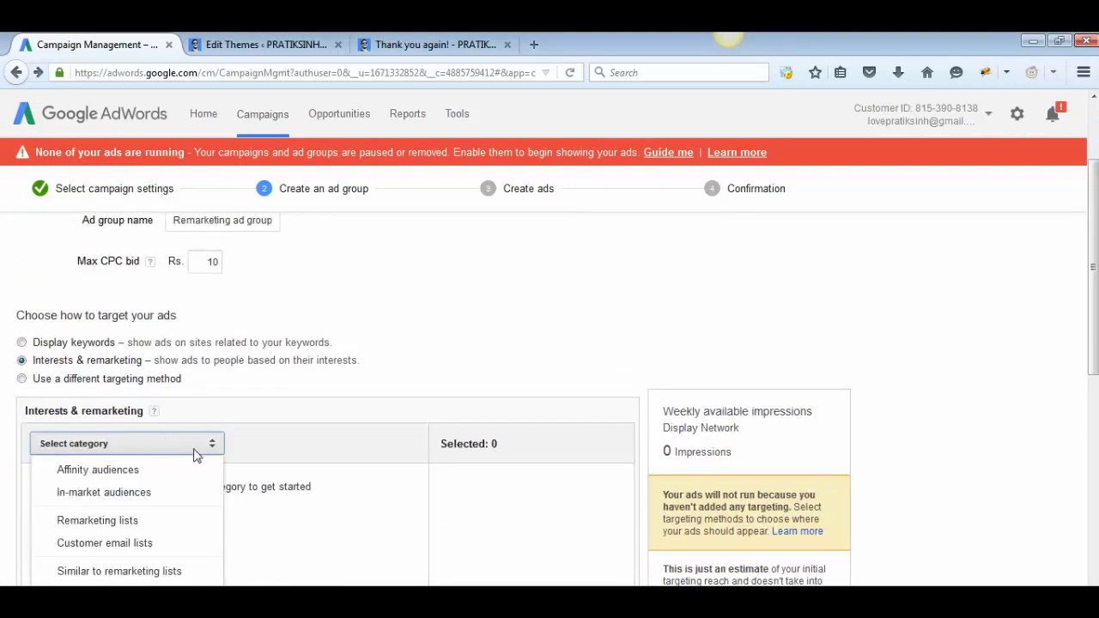
{"action": "left_click", "coordinate": [181, 448]}
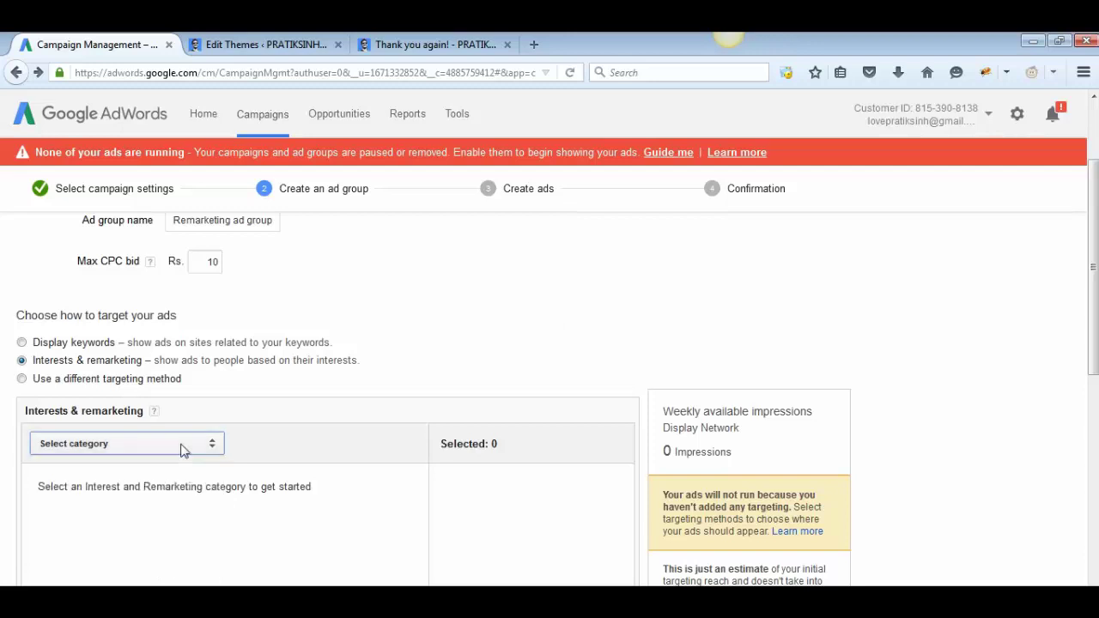
{"action": "left_click", "coordinate": [22, 360]}
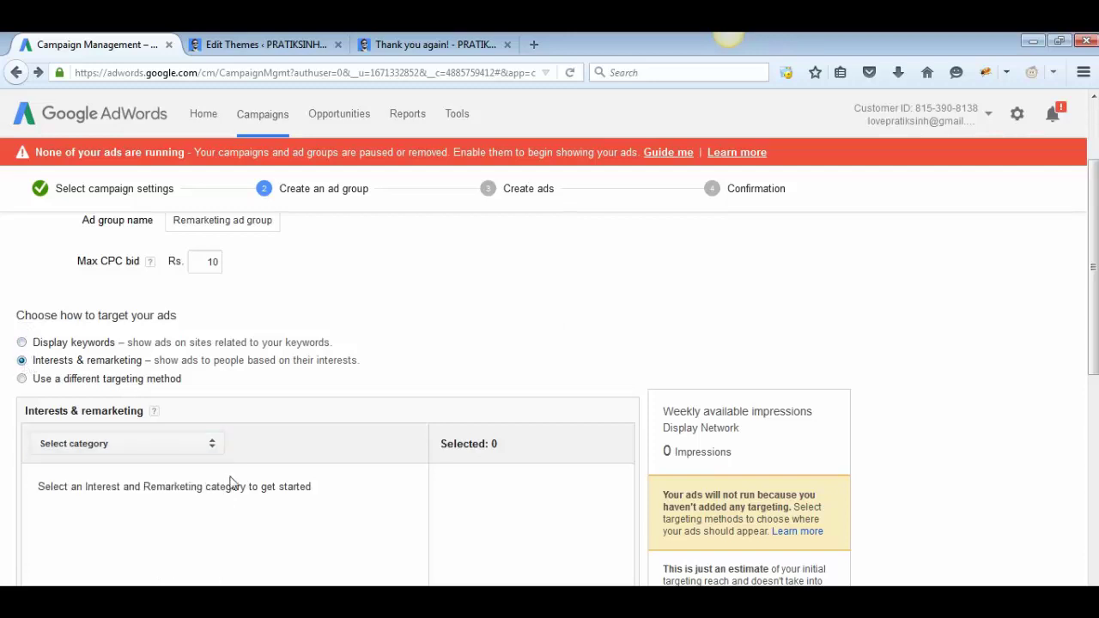
{"action": "left_click", "coordinate": [214, 442]}
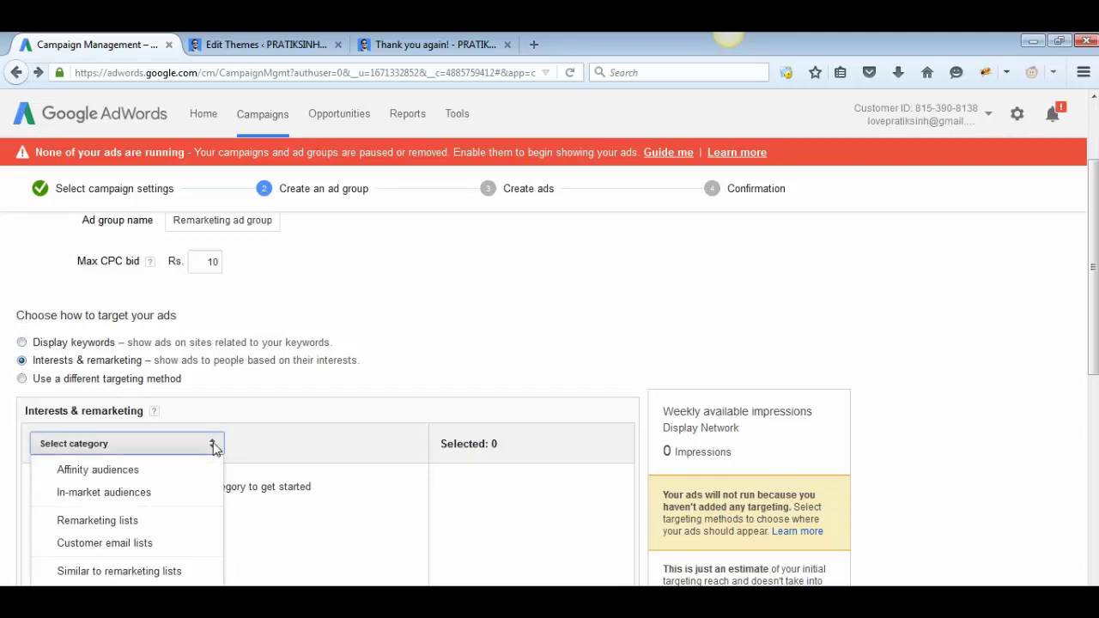
{"action": "left_click", "coordinate": [116, 521]}
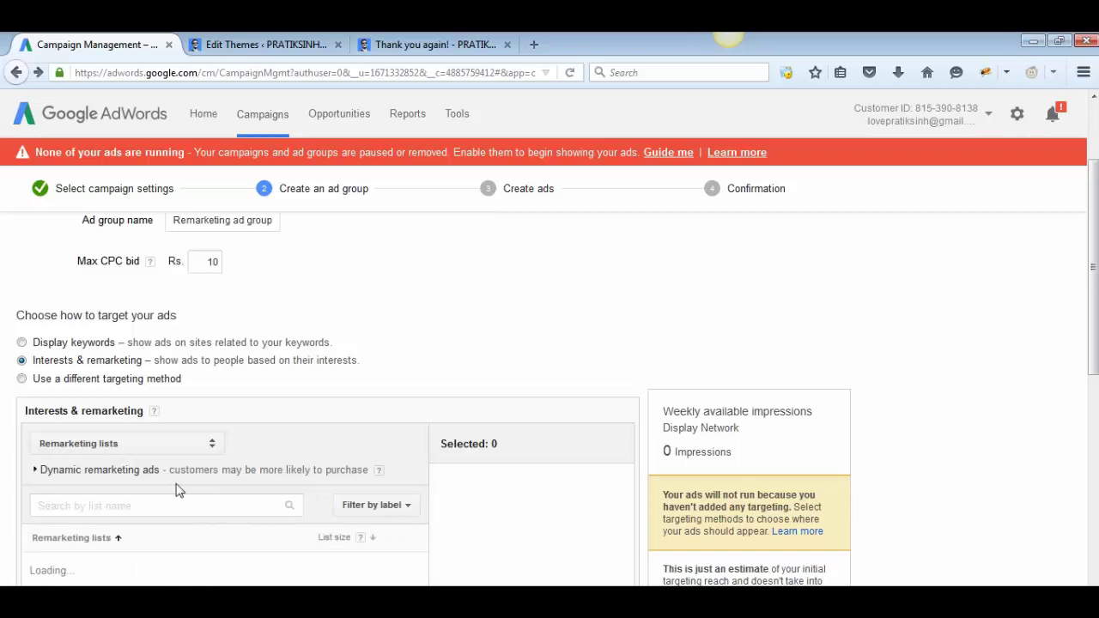
Add the Remarketing list to the targeting and save the ad group.
{"action": "scroll", "coordinate": [549, 393], "scroll_direction": "down", "scroll_amount": 3}
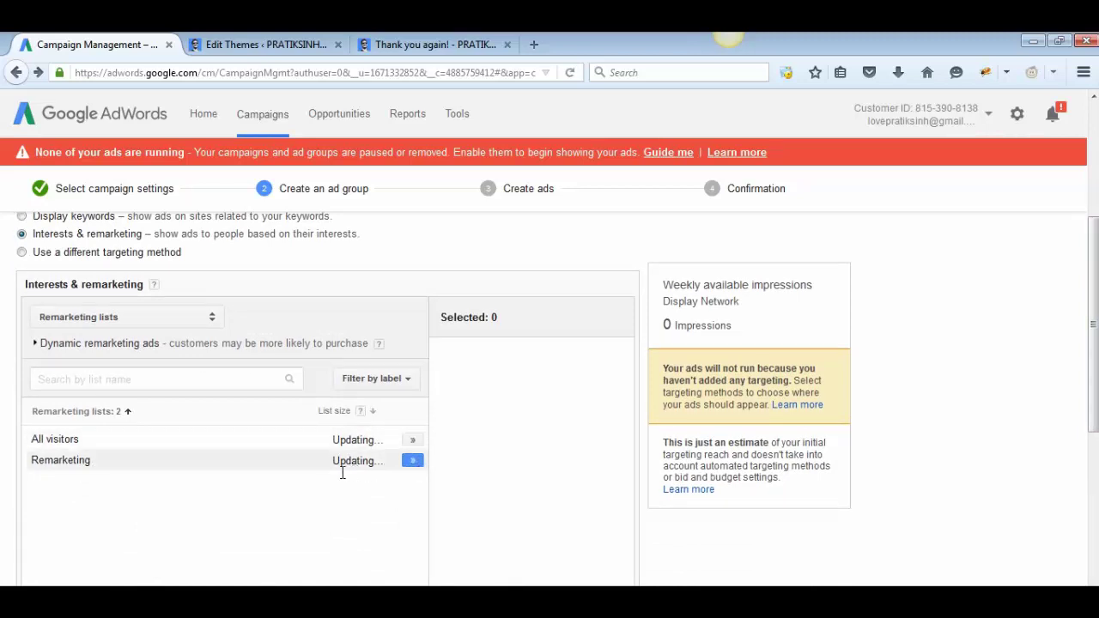
{"action": "left_click_drag", "start_coordinate": [334, 467], "coordinate": [389, 467]}
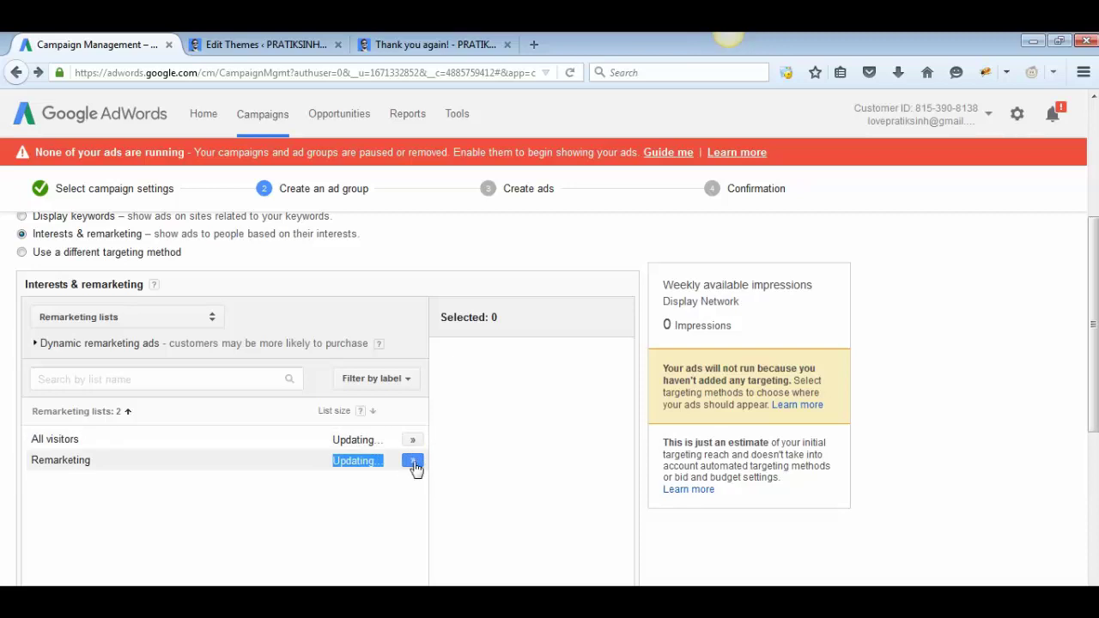
{"action": "left_click", "coordinate": [412, 463]}
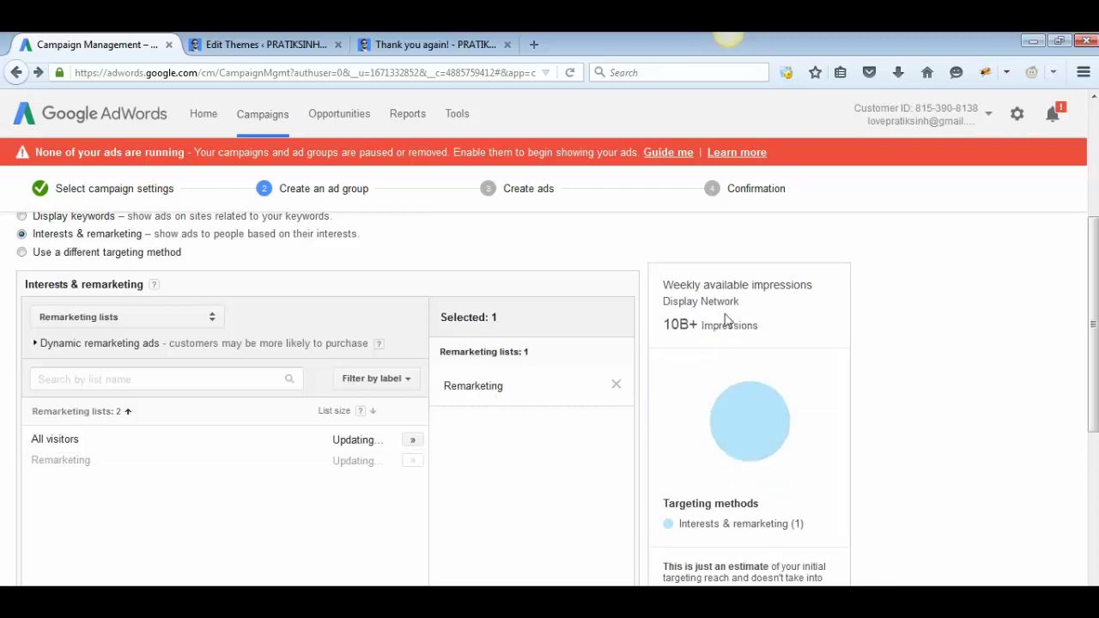
{"action": "scroll", "coordinate": [887, 375], "scroll_direction": "down", "scroll_amount": 4}
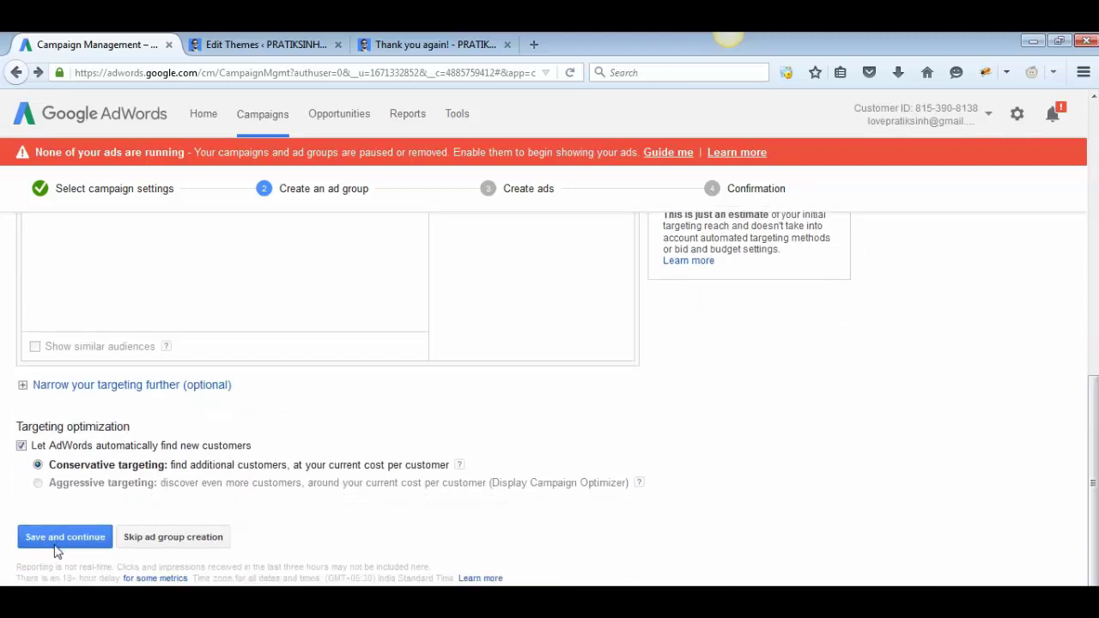
{"action": "left_click", "coordinate": [56, 541]}
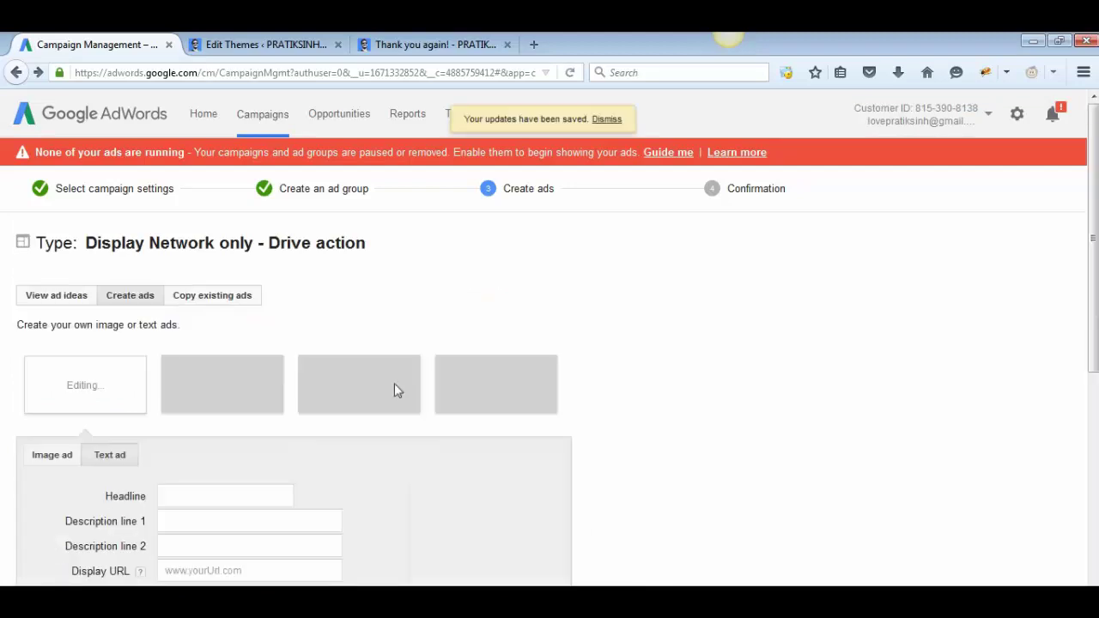
Write the text ad headline 'ljsdlgklaskdj' with description lines 'sdlkdsmglka' and 'salkdvlamsl'.
{"action": "left_click_drag", "start_coordinate": [1093, 258], "coordinate": [1093, 317]}
{"action": "left_click", "coordinate": [254, 357]}
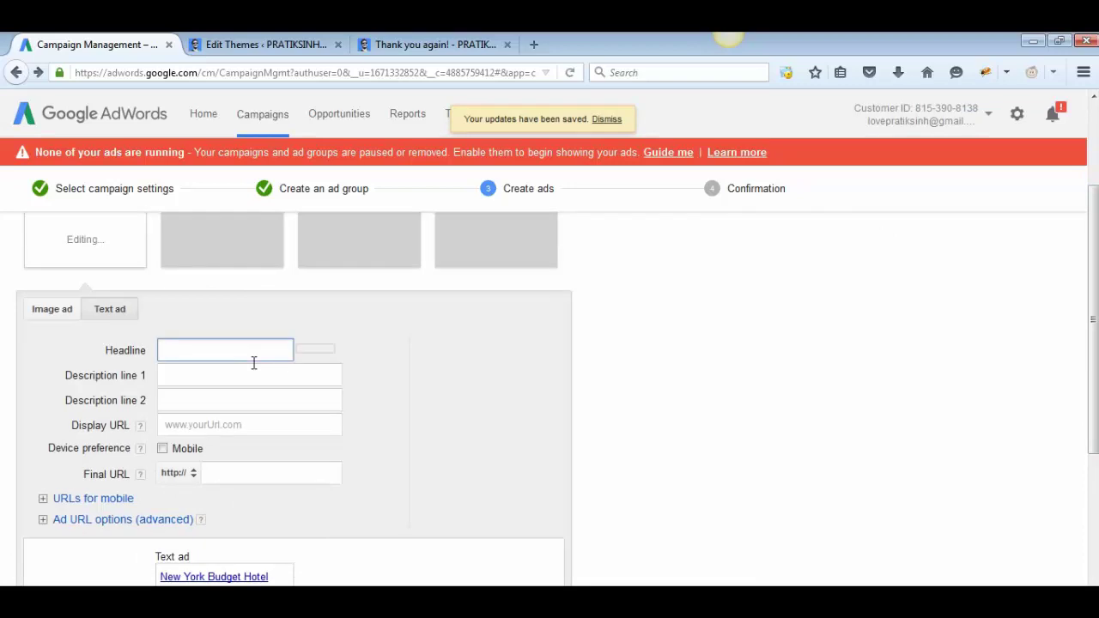
{"action": "type", "text": "ljsdlgklaskdj"}
{"action": "left_click", "coordinate": [247, 384]}
{"action": "type", "text": "sdlkdsmglka"}
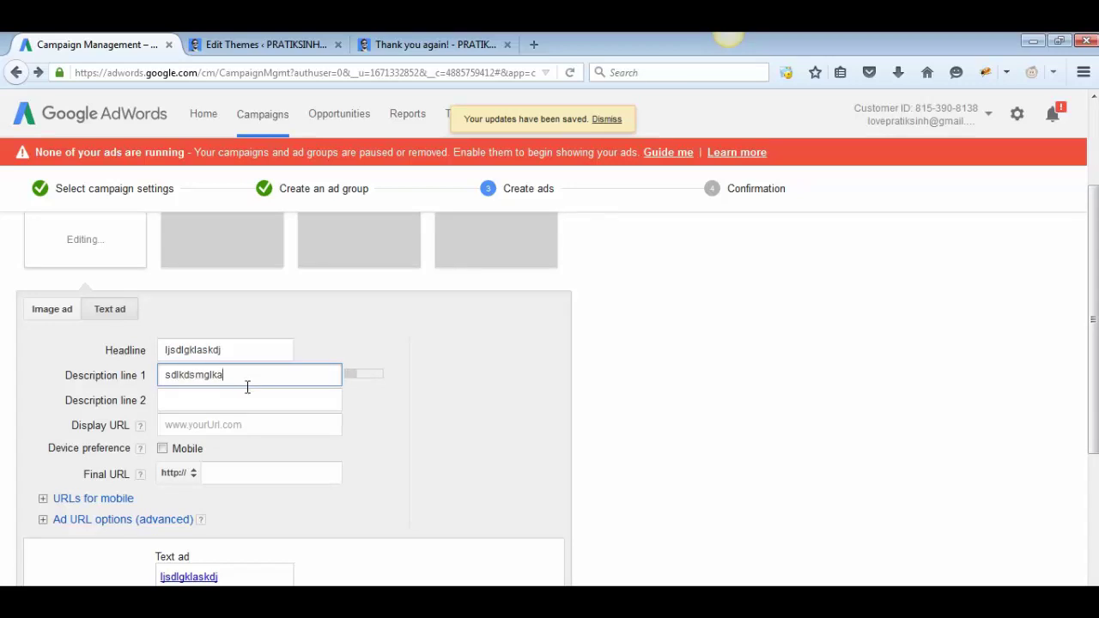
{"action": "left_click", "coordinate": [248, 404]}
{"action": "type", "text": "salkdvlamsl"}
{"action": "left_click", "coordinate": [242, 434]}
{"action": "type", "text": "www.google.com"}
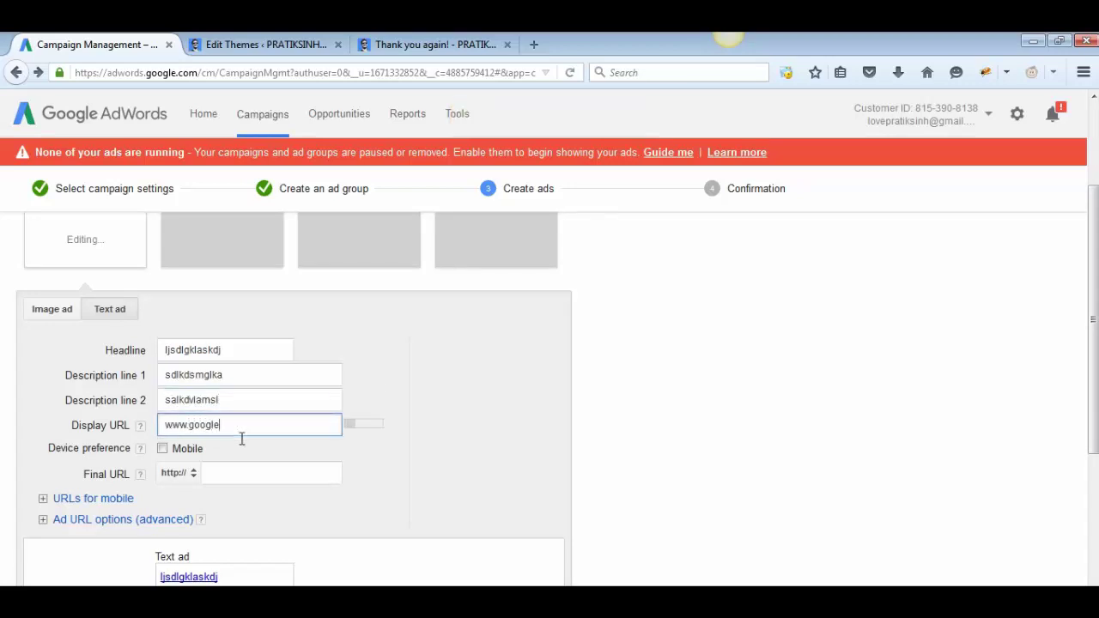
{"action": "left_click", "coordinate": [243, 471]}
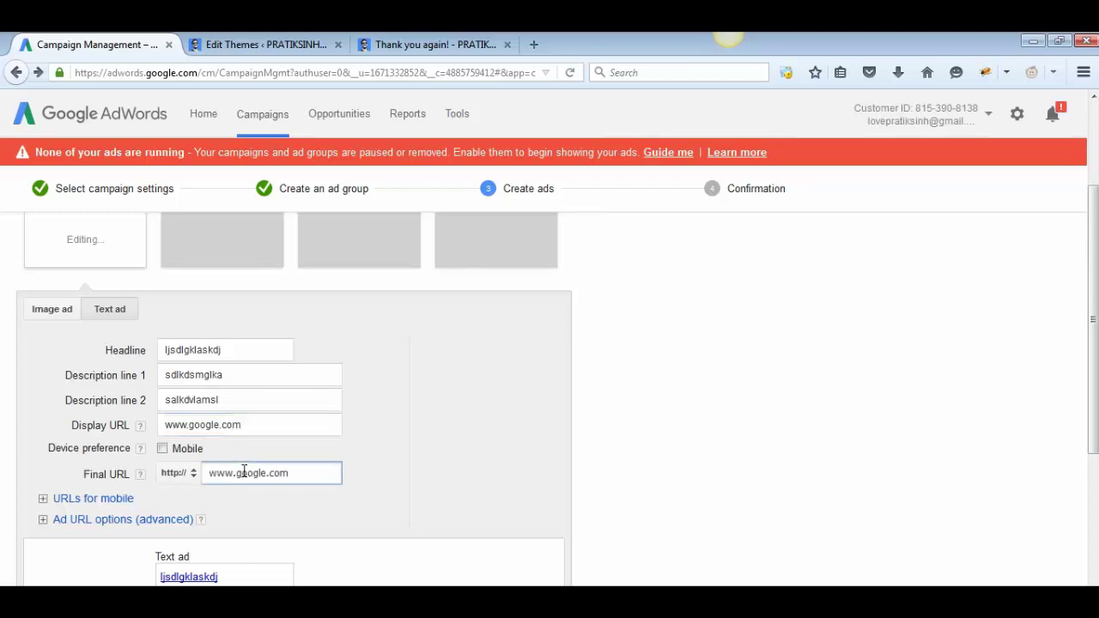
{"action": "scroll", "coordinate": [1095, 335], "scroll_direction": "down", "scroll_amount": 1}
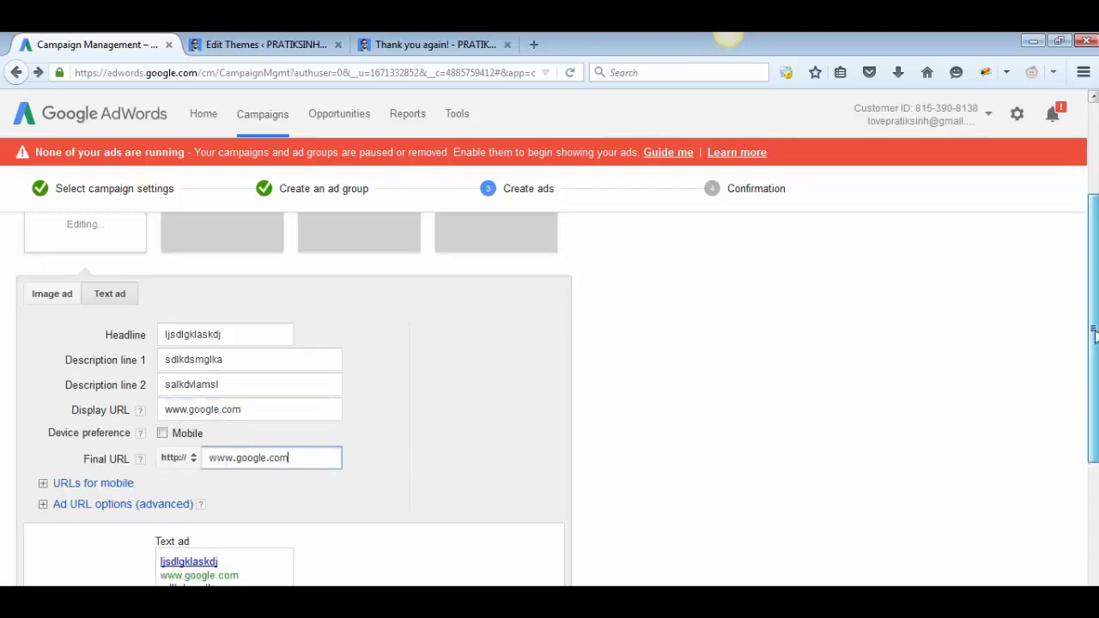
{"action": "scroll", "coordinate": [1095, 335], "scroll_direction": "down", "scroll_amount": 3}
{"action": "left_click", "coordinate": [141, 561]}
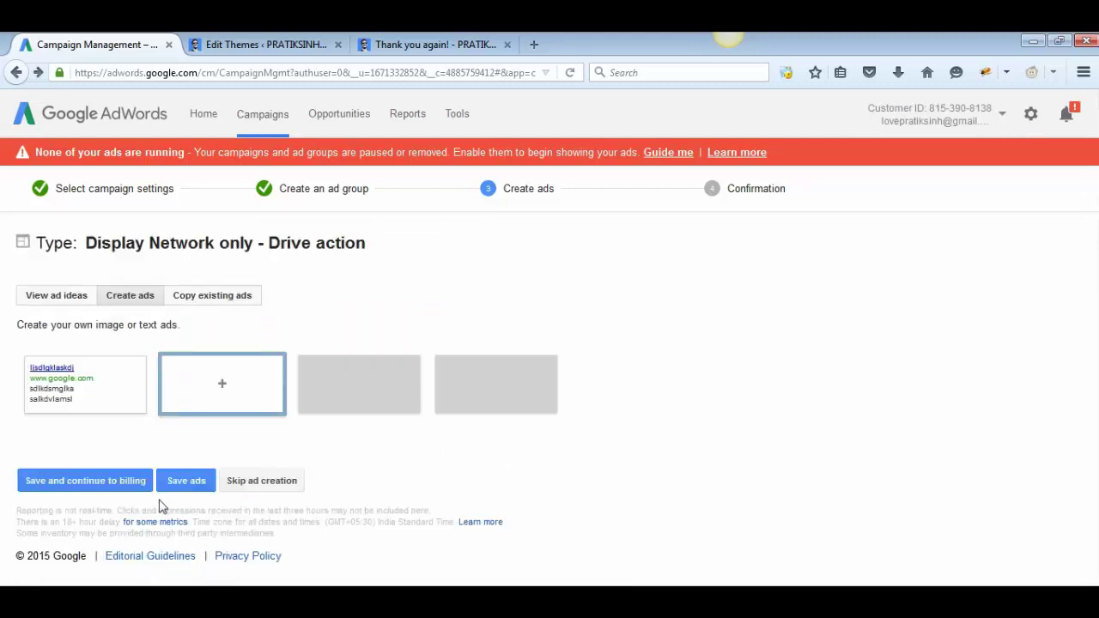
{"action": "left_click", "coordinate": [188, 484]}
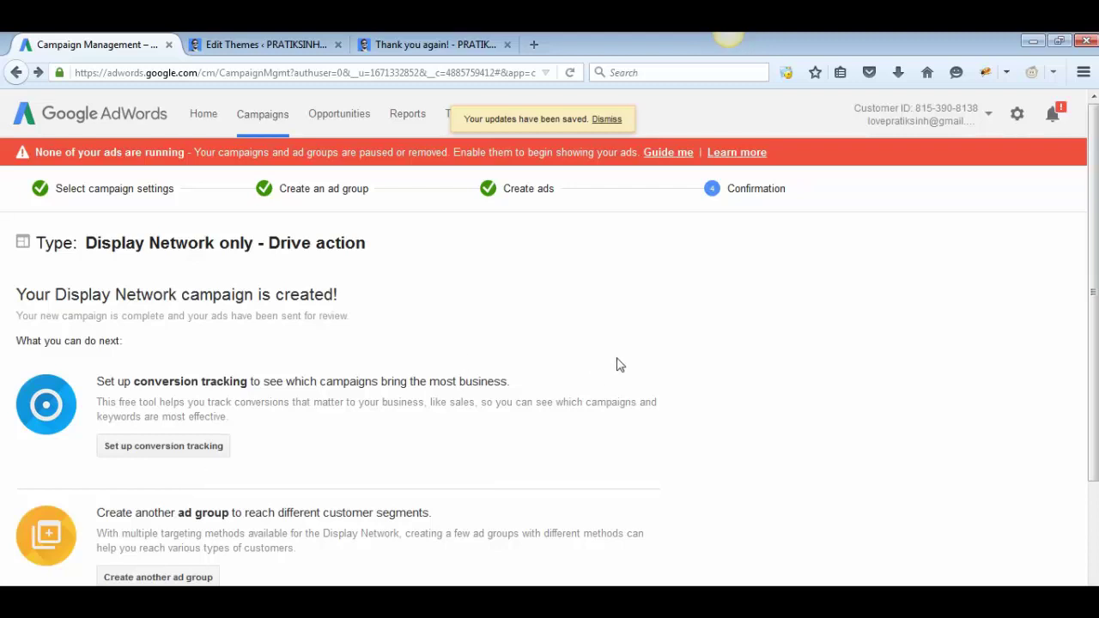
From the confirmation page, go to the new campaign's Remarketing ad group.
{"action": "scroll", "coordinate": [1039, 308], "scroll_direction": "down", "scroll_amount": 3}
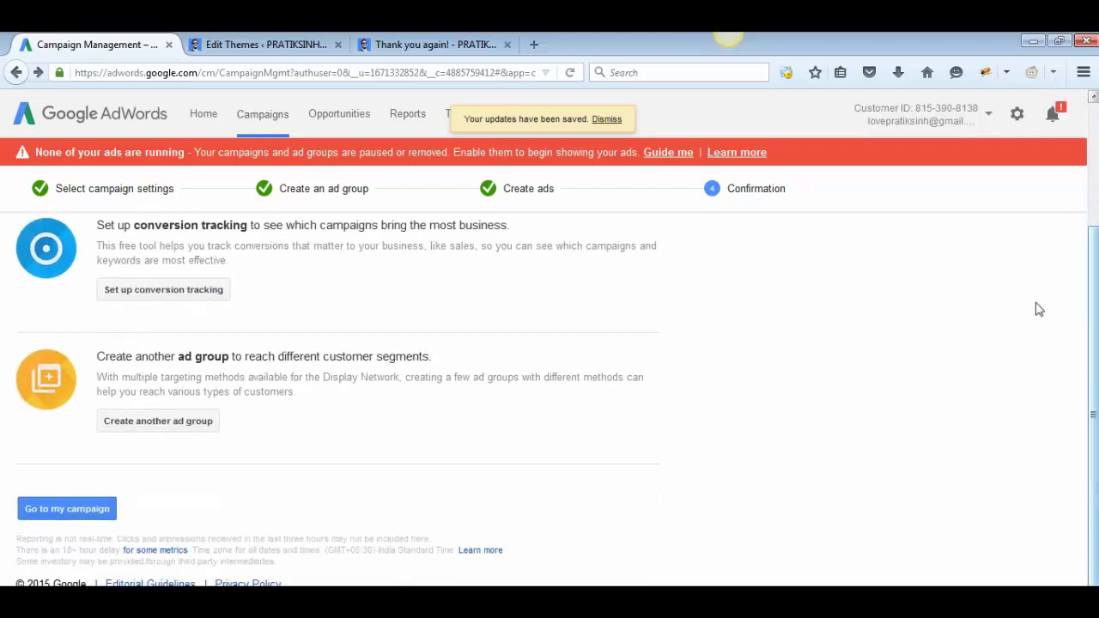
{"action": "left_click", "coordinate": [74, 507]}
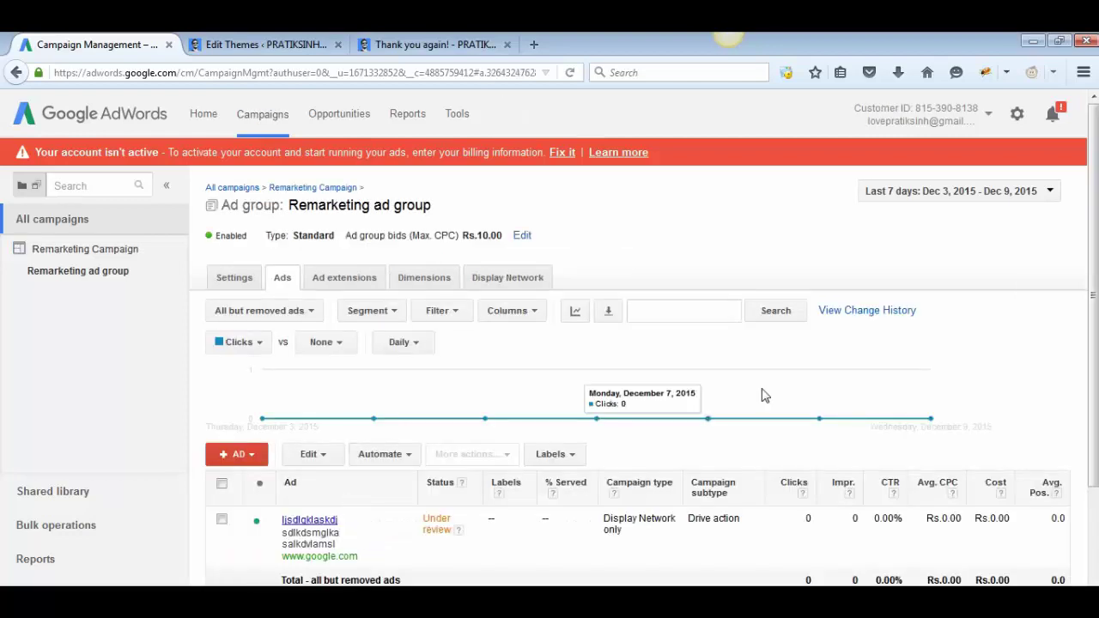
Switch the Remarketing ad group view to its Display Network performance summary.
{"action": "scroll", "coordinate": [756, 344], "scroll_direction": "down", "scroll_amount": 2}
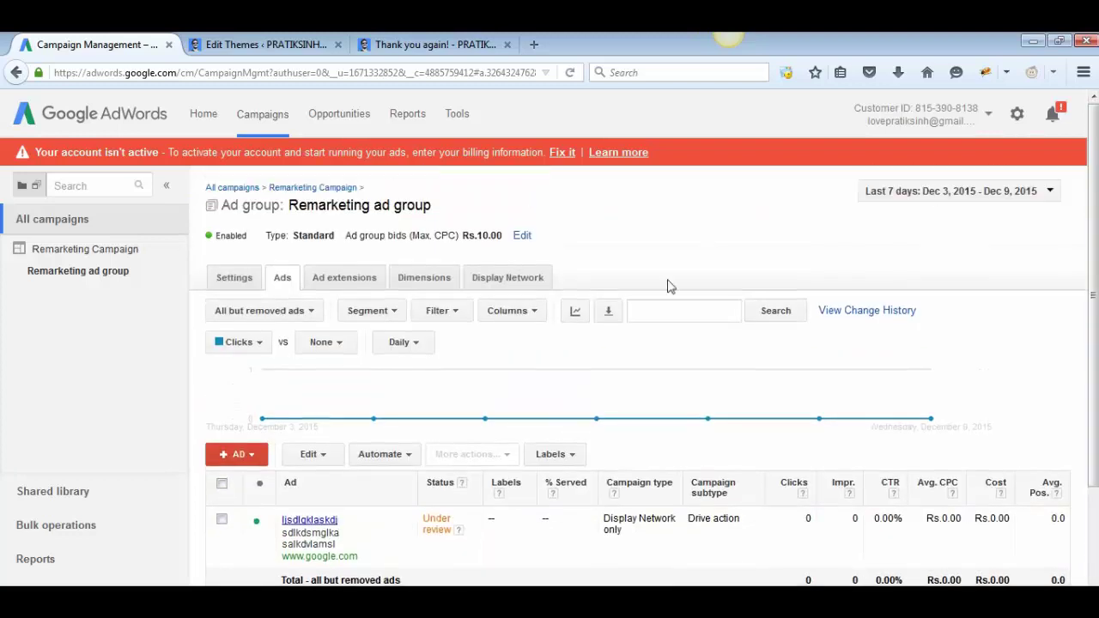
{"action": "left_click", "coordinate": [517, 280]}
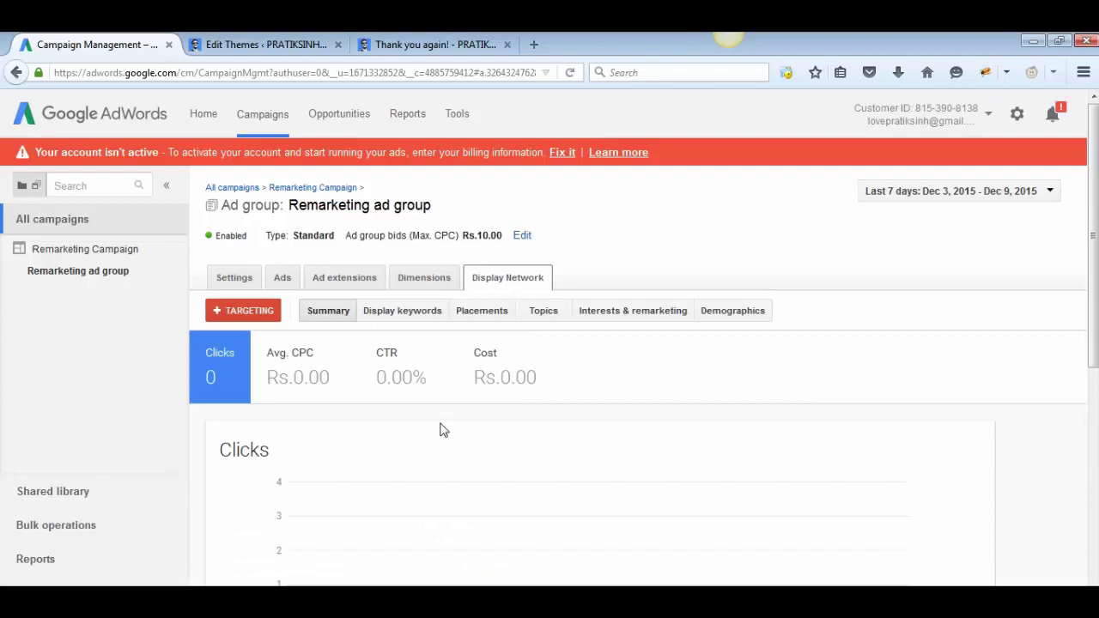
{"action": "scroll", "coordinate": [1065, 296], "scroll_direction": "down", "scroll_amount": 3}
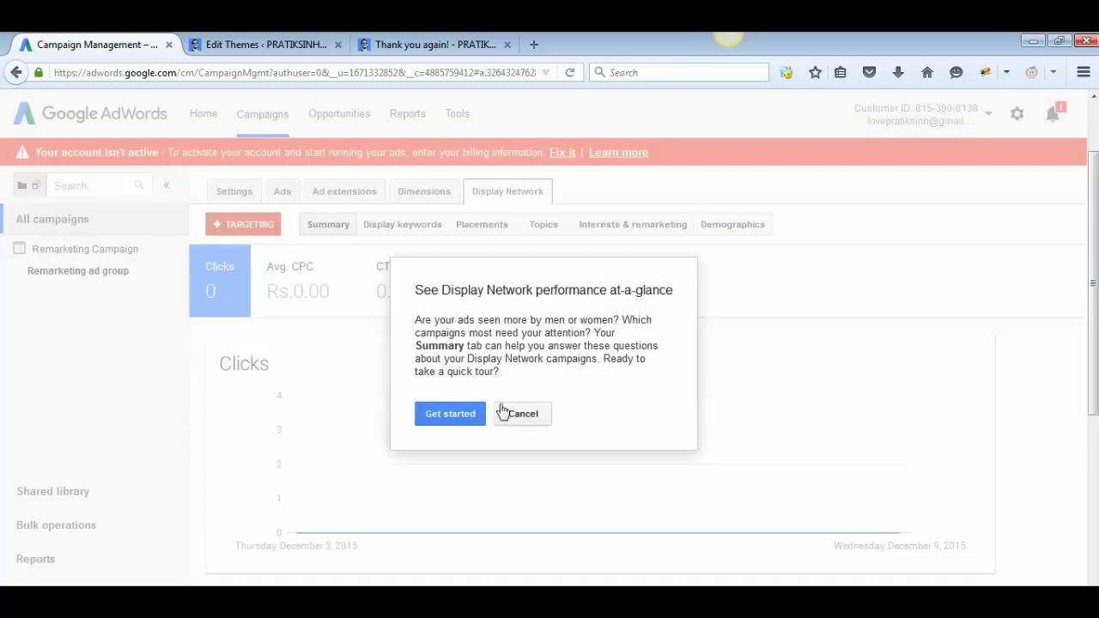
{"action": "left_click", "coordinate": [531, 419]}
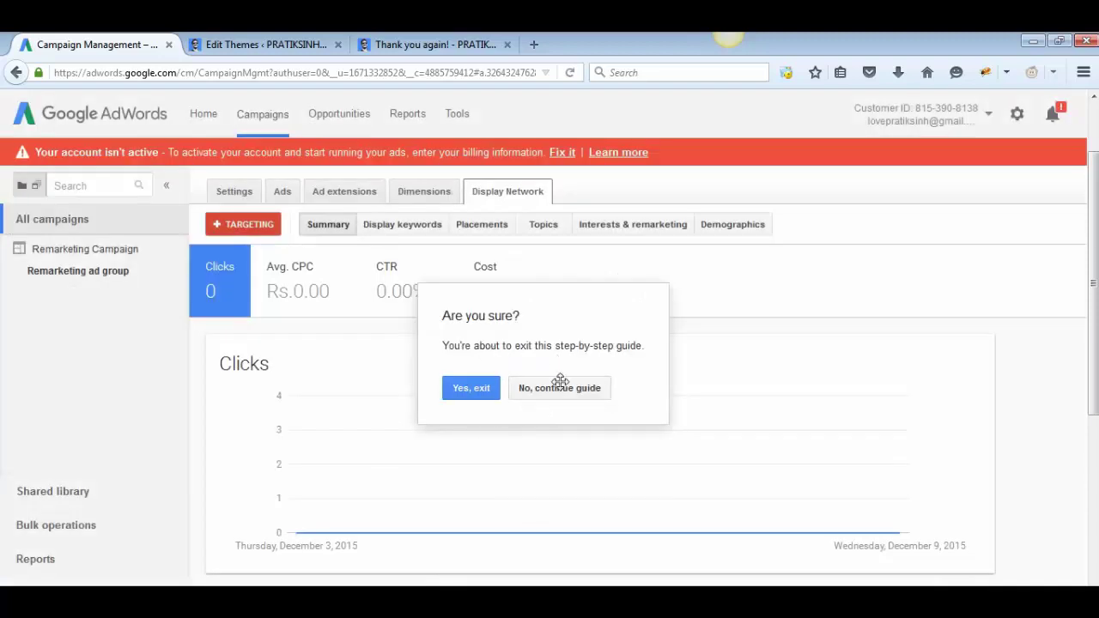
{"action": "left_click", "coordinate": [472, 388]}
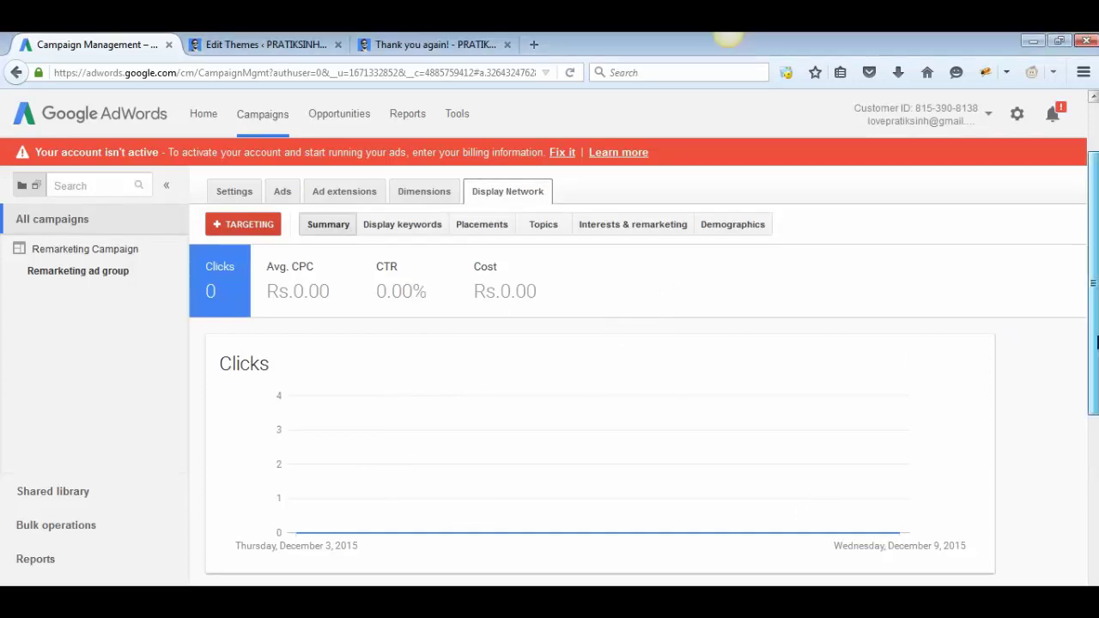
{"action": "scroll", "coordinate": [1095, 432], "scroll_direction": "down", "scroll_amount": 4}
{"action": "scroll", "coordinate": [1095, 432], "scroll_direction": "down", "scroll_amount": 2}
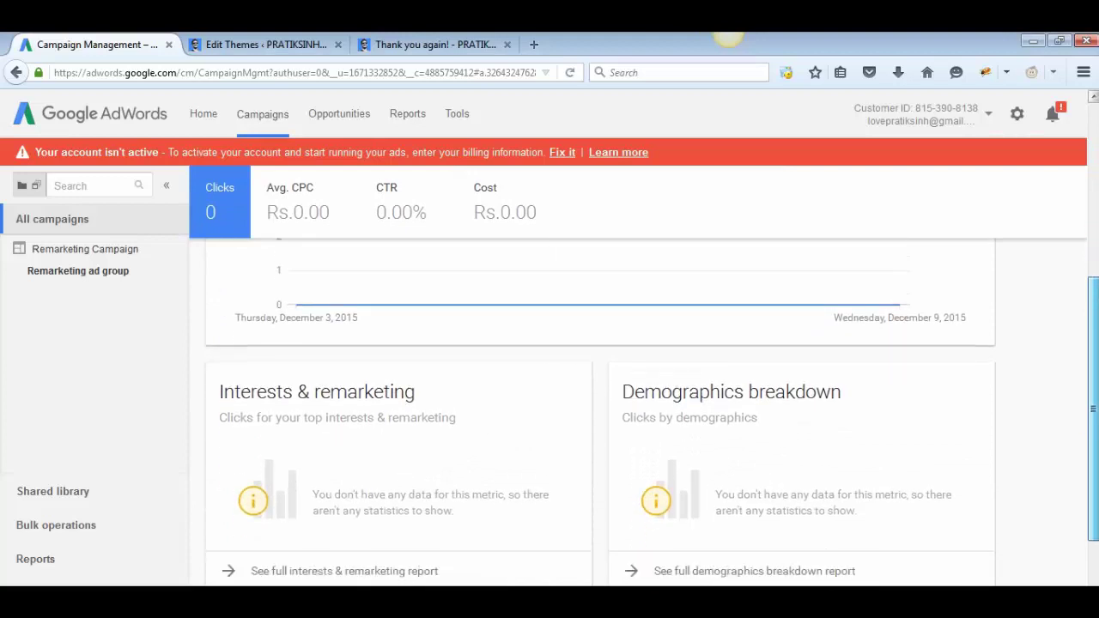
{"action": "scroll", "coordinate": [1097, 376], "scroll_direction": "up", "scroll_amount": 4}
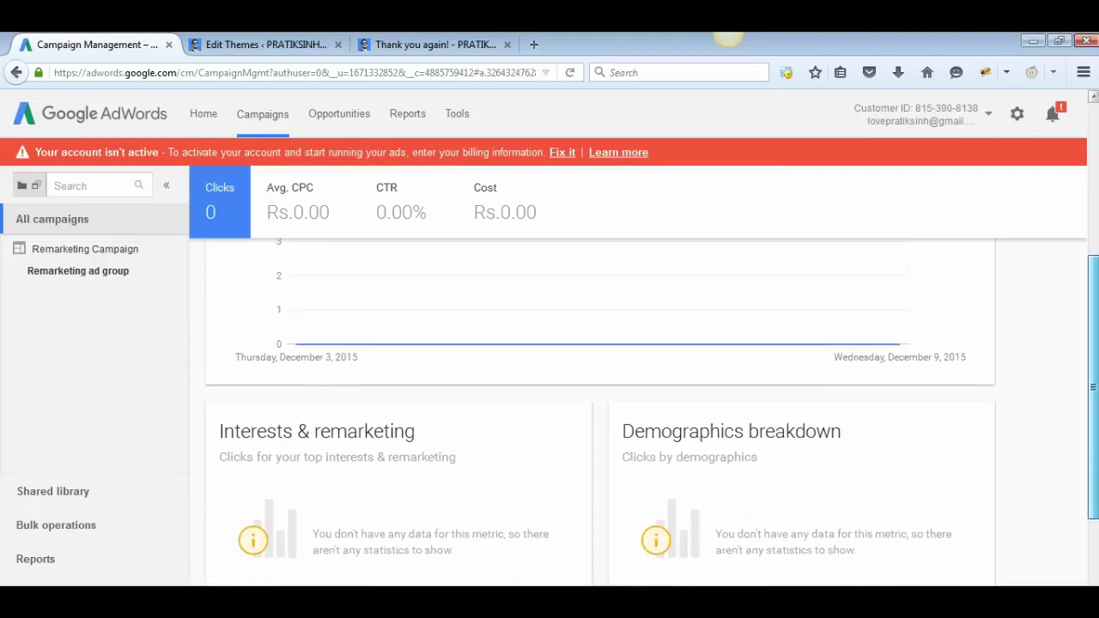
{"action": "scroll", "coordinate": [1097, 376], "scroll_direction": "up", "scroll_amount": 1}
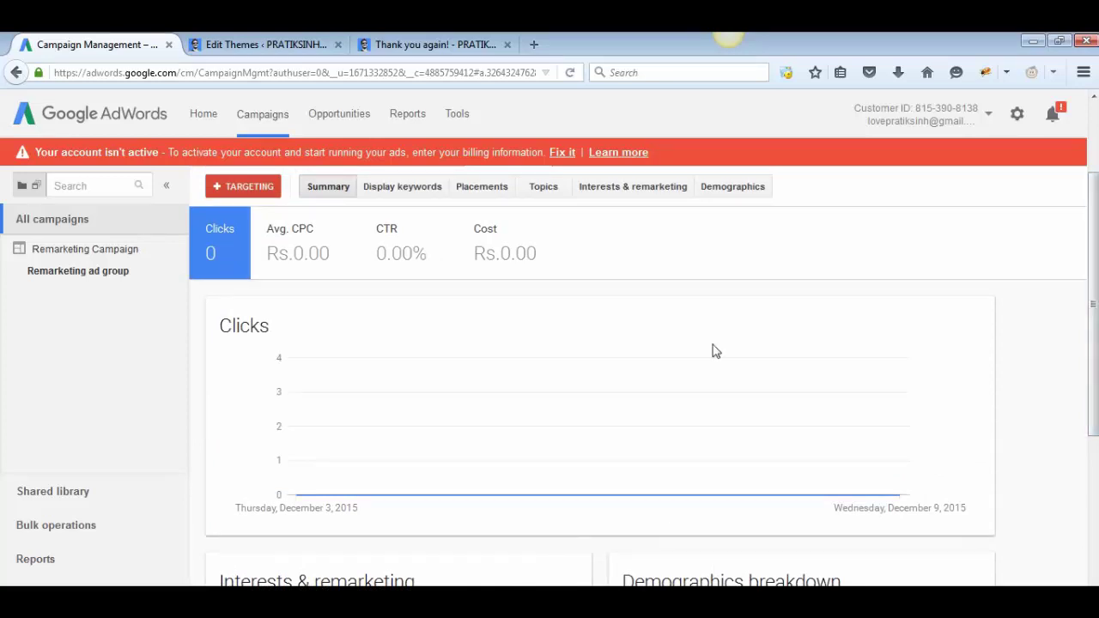
{"action": "mouse_move", "coordinate": [526, 486]}
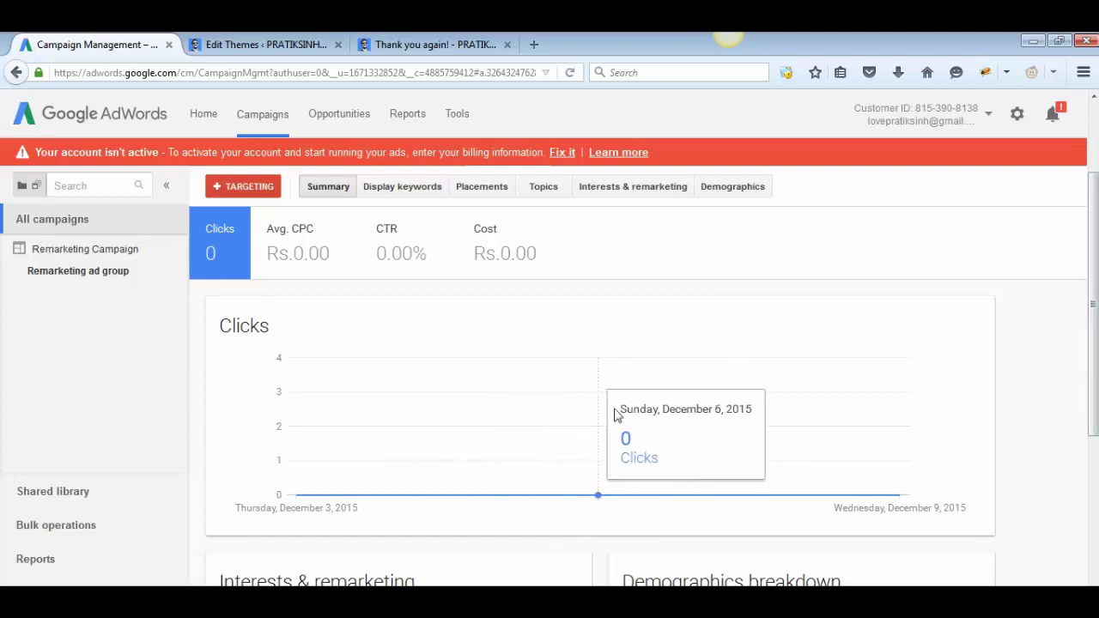
{"action": "scroll", "coordinate": [1095, 344], "scroll_direction": "down", "scroll_amount": 1}
{"action": "scroll", "coordinate": [601, 412], "scroll_direction": "down", "scroll_amount": 3}
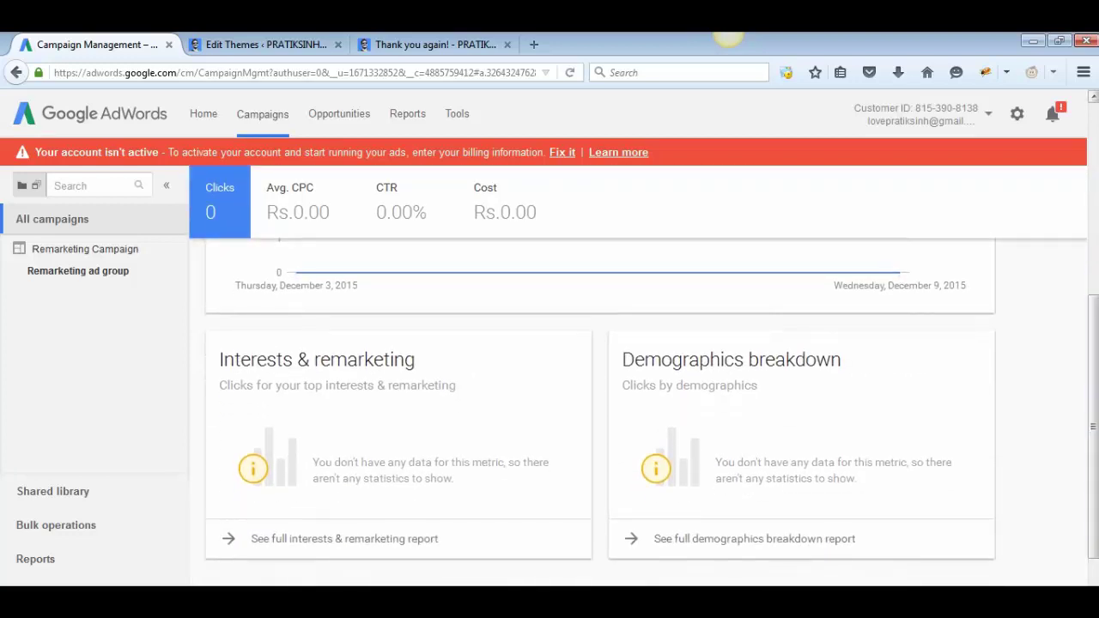
{"action": "scroll", "coordinate": [1093, 338], "scroll_direction": "down", "scroll_amount": 2}
{"action": "scroll", "coordinate": [1094, 338], "scroll_direction": "up", "scroll_amount": 2}
{"action": "scroll", "coordinate": [1093, 337], "scroll_direction": "up", "scroll_amount": 3}
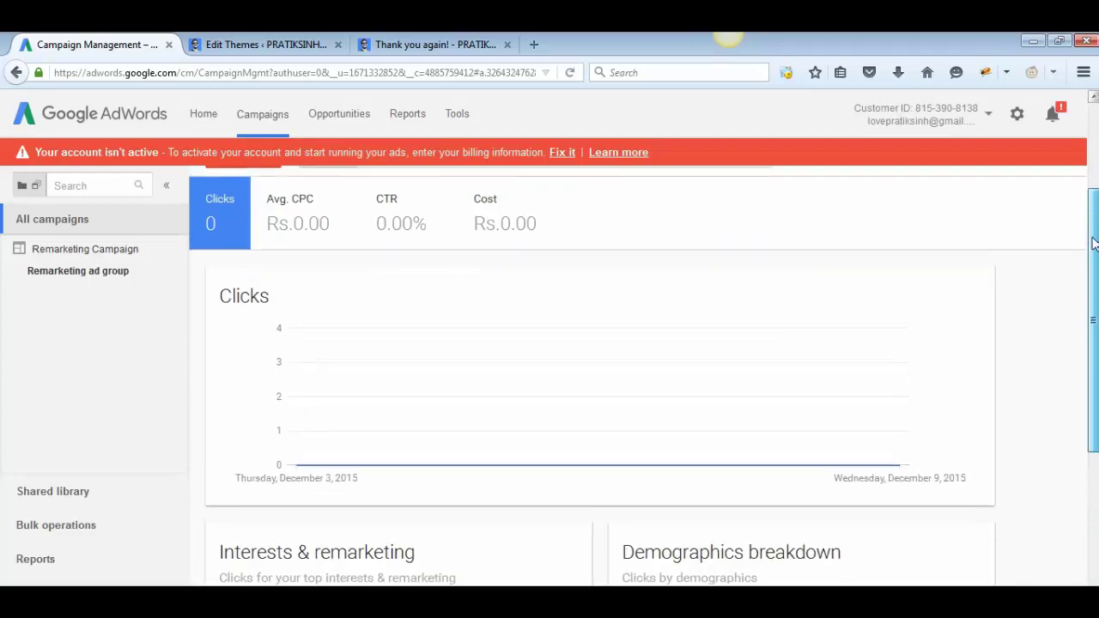
{"action": "scroll", "coordinate": [1093, 240], "scroll_direction": "up", "scroll_amount": 2}
{"action": "scroll", "coordinate": [1093, 240], "scroll_direction": "down", "scroll_amount": 1}
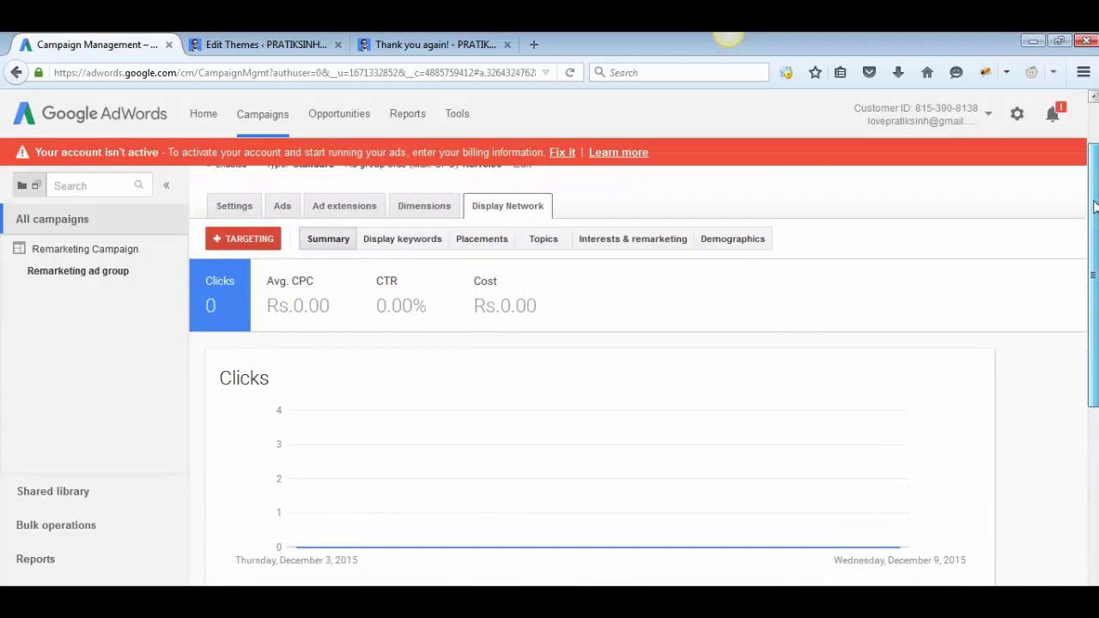